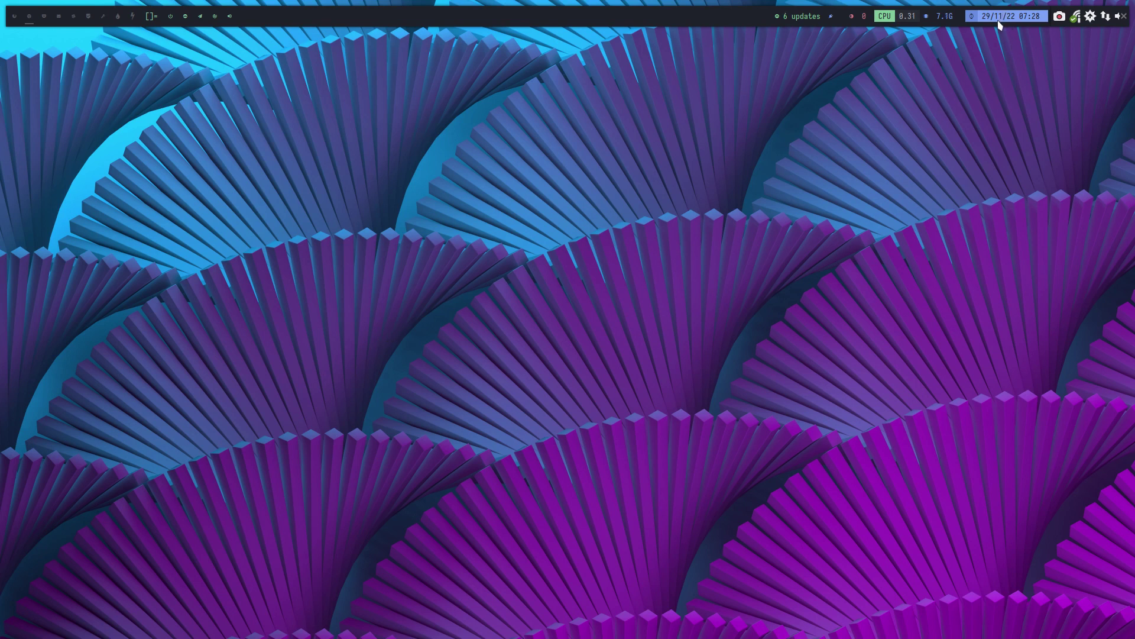
Step: Launch Chromium with Super+W to get a new tab page
key(super+w)
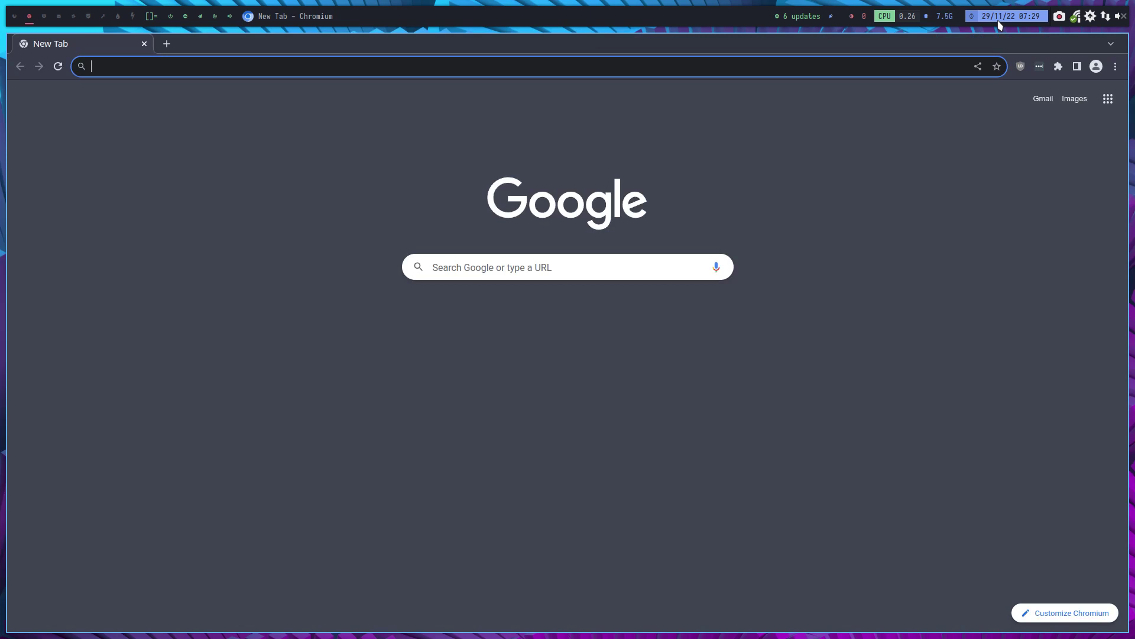
Step: Load arcolinux.info and open Releases 2022 from the START HERE > RELEASES menu
text(arcolinux)
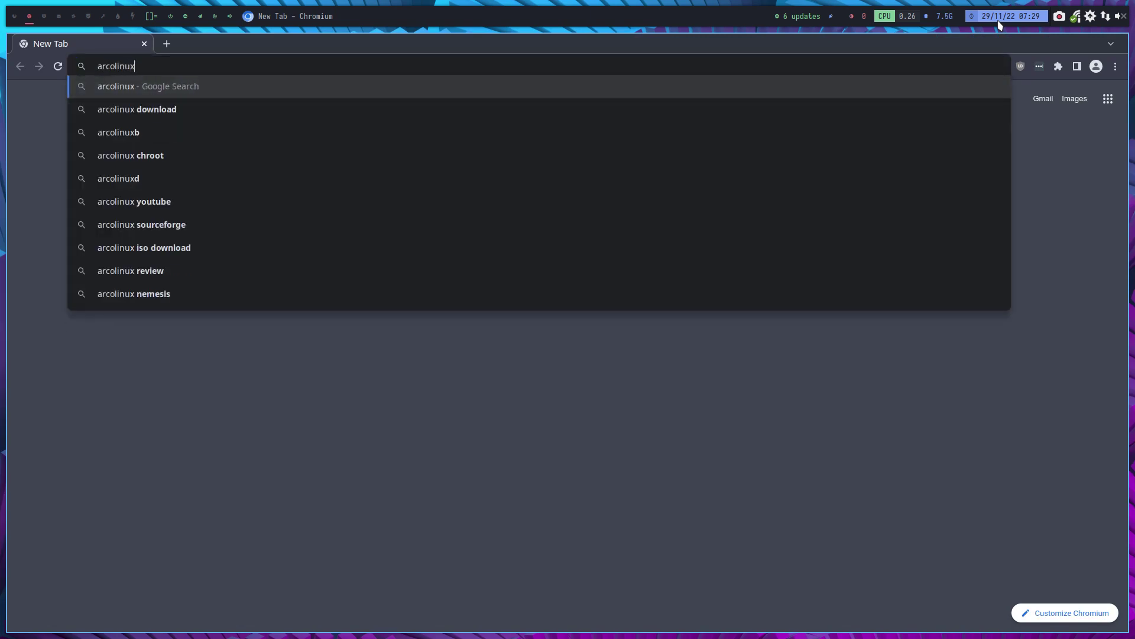
text(.info)
key(Return)
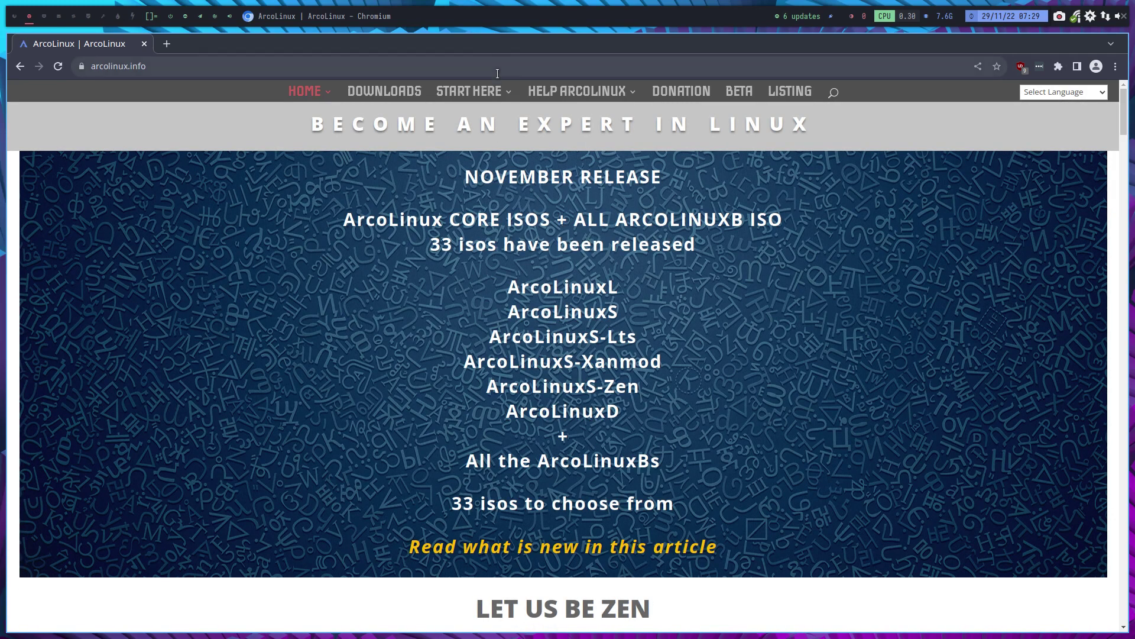
mouse_move(473, 94)
mouse_move(506, 197)
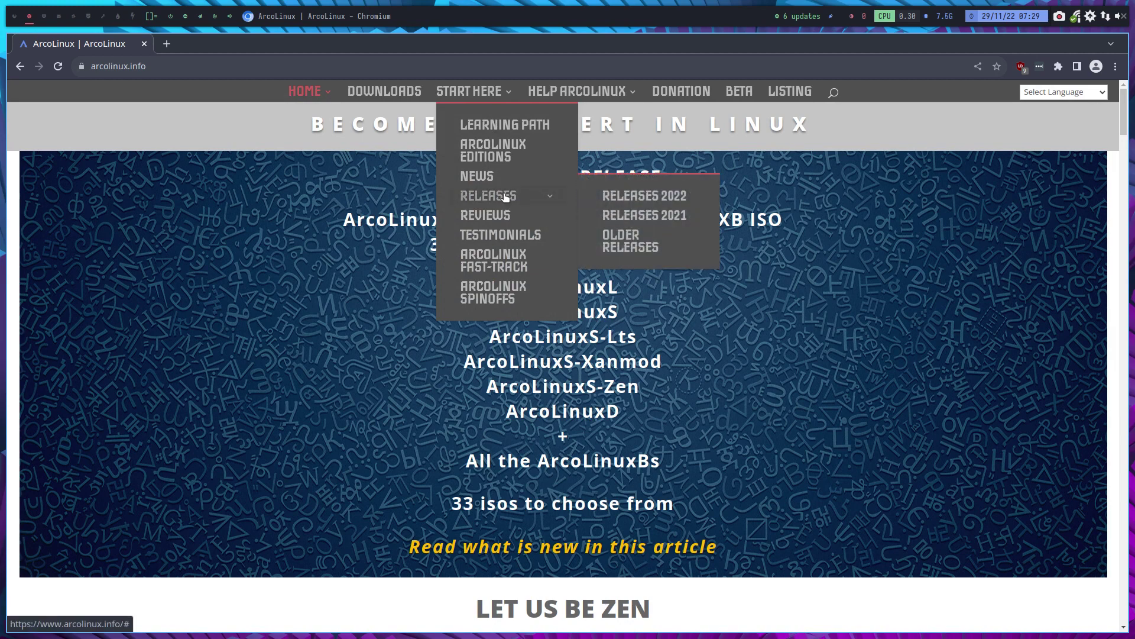
click(649, 197)
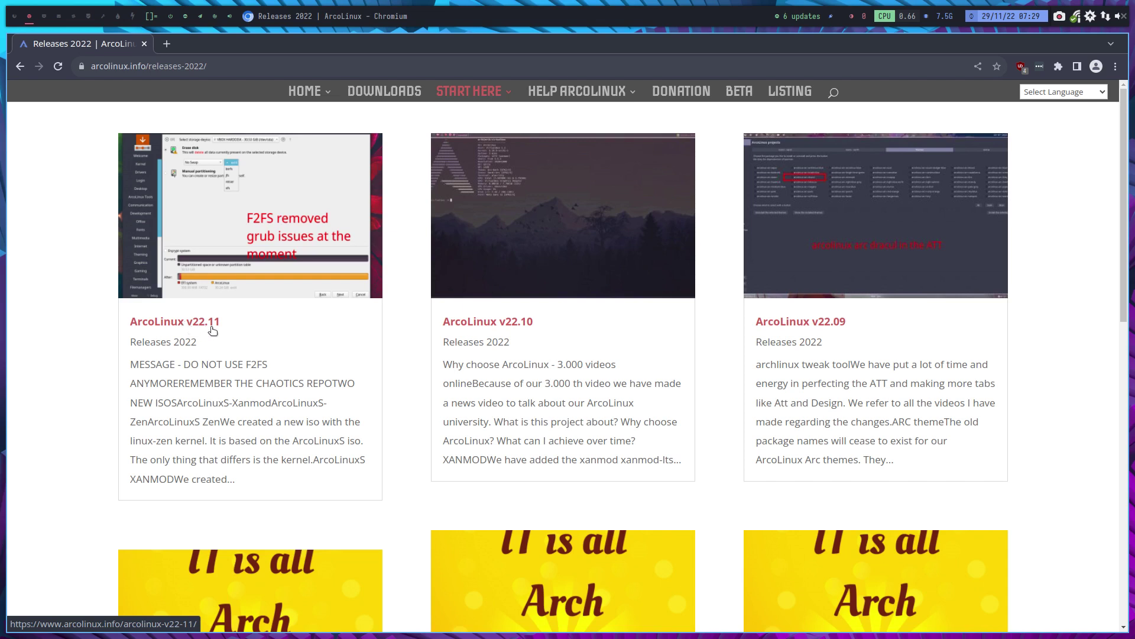
Step: In a new tab, search 'youtube arcolinux', accept cookies, and open the ArcoLinux 1367 video
click(167, 46)
text(y)
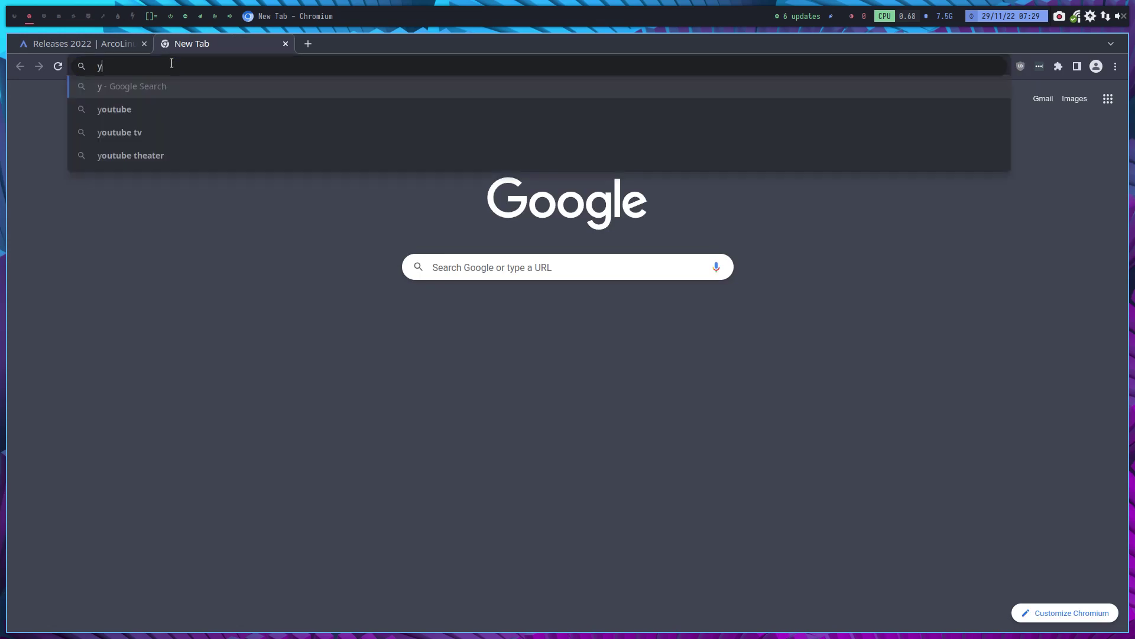
text(outube )
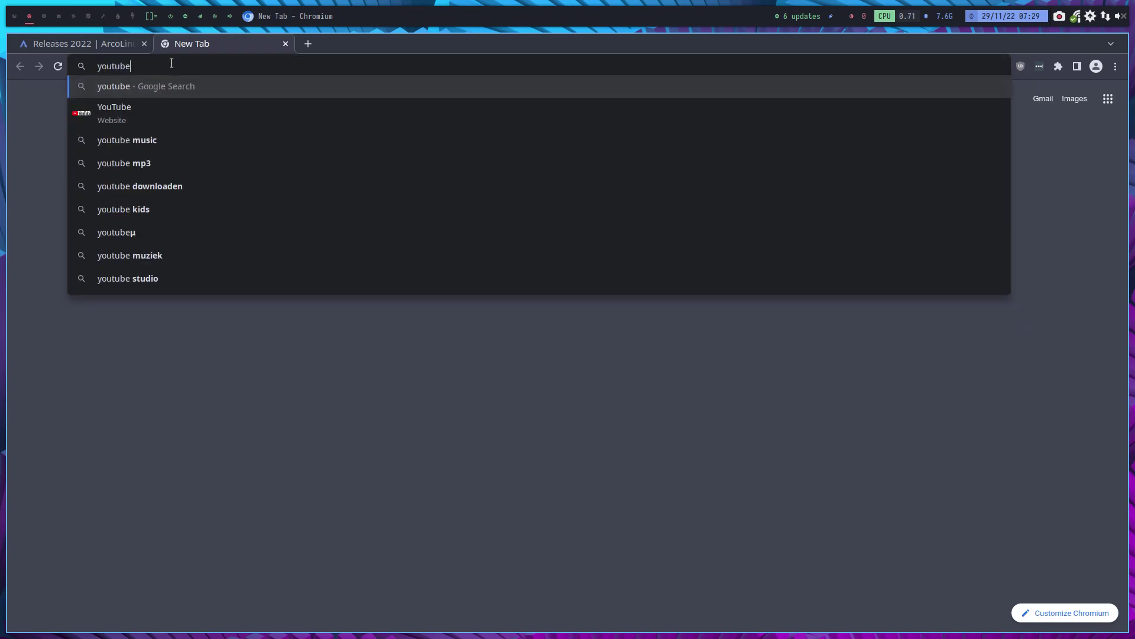
text(arcolinux)
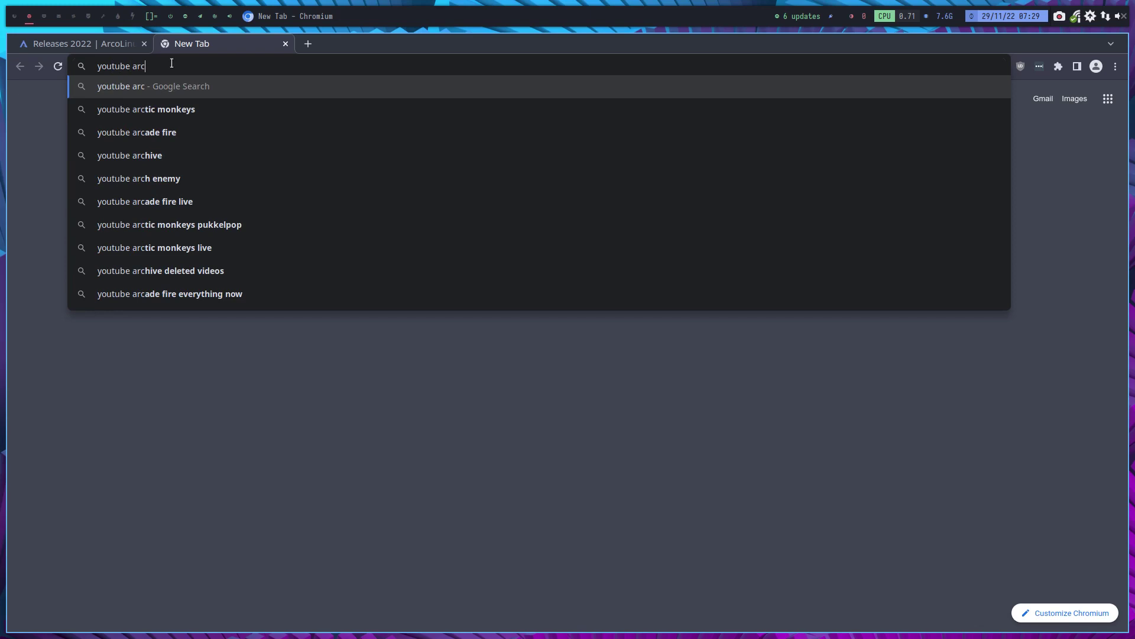
key(Return)
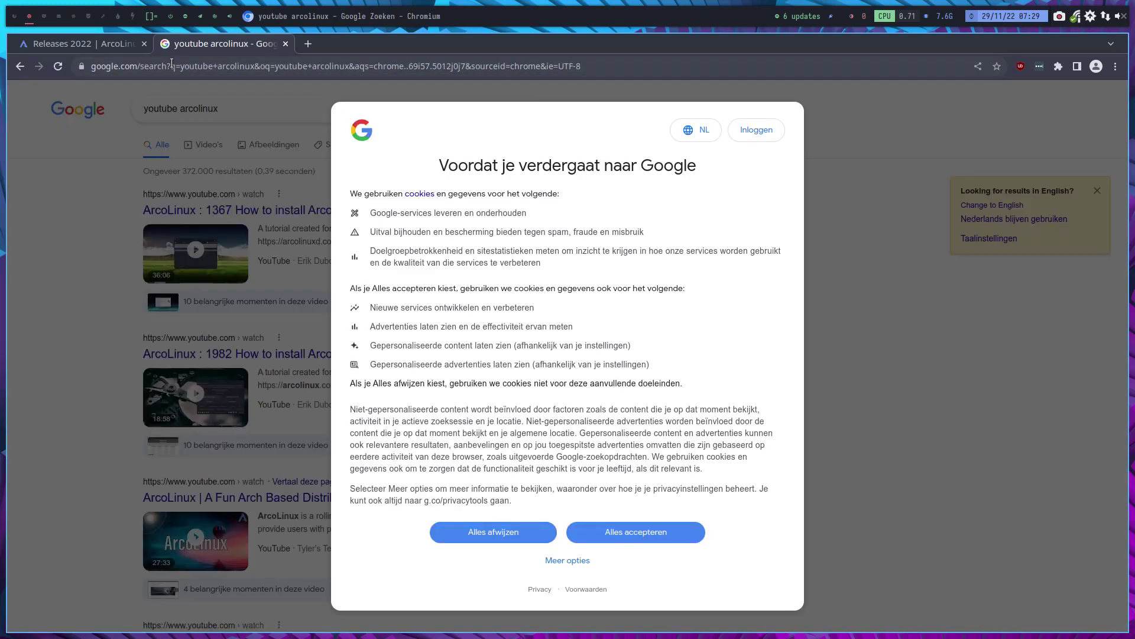
click(591, 530)
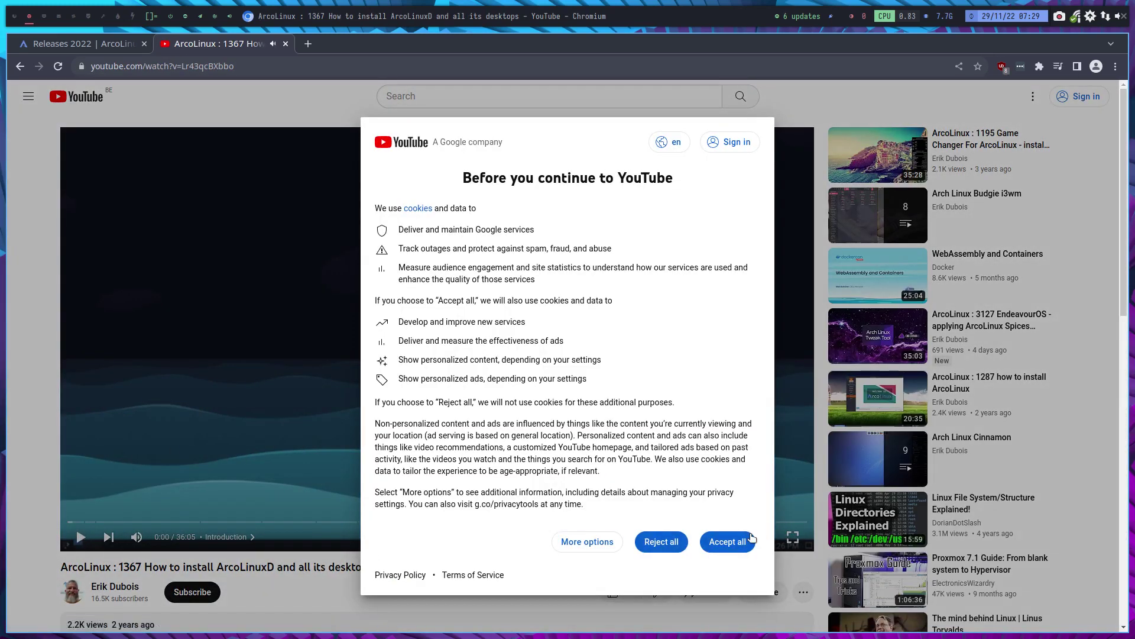
click(728, 542)
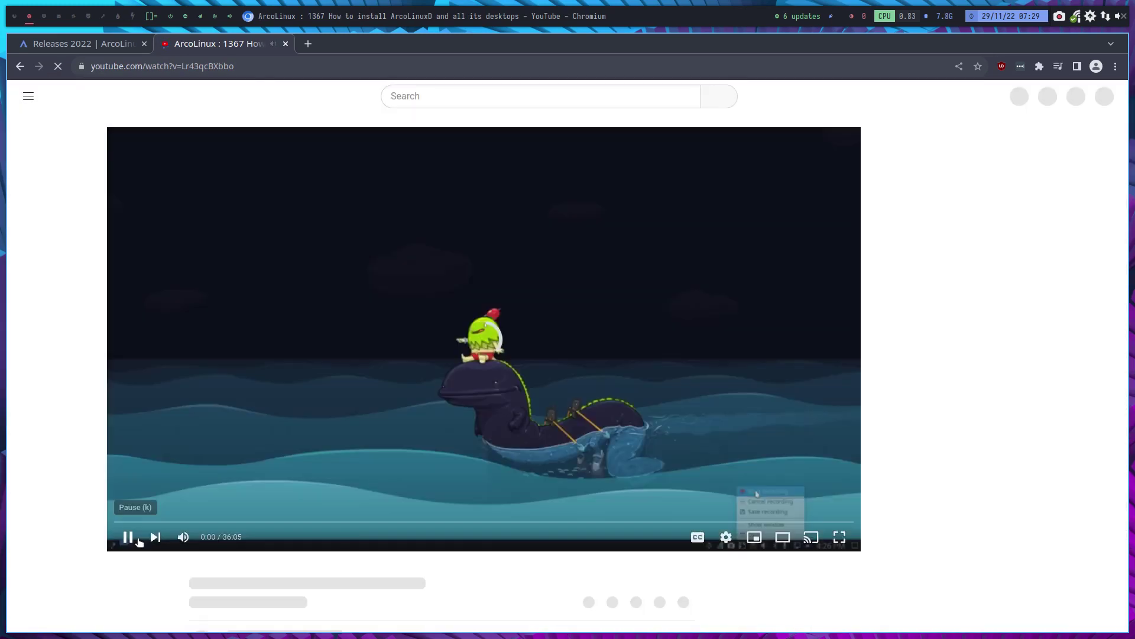
Step: Go to the ArcoLinux author's channel from the video and pause its featured video
scroll(50, 529, down, 3)
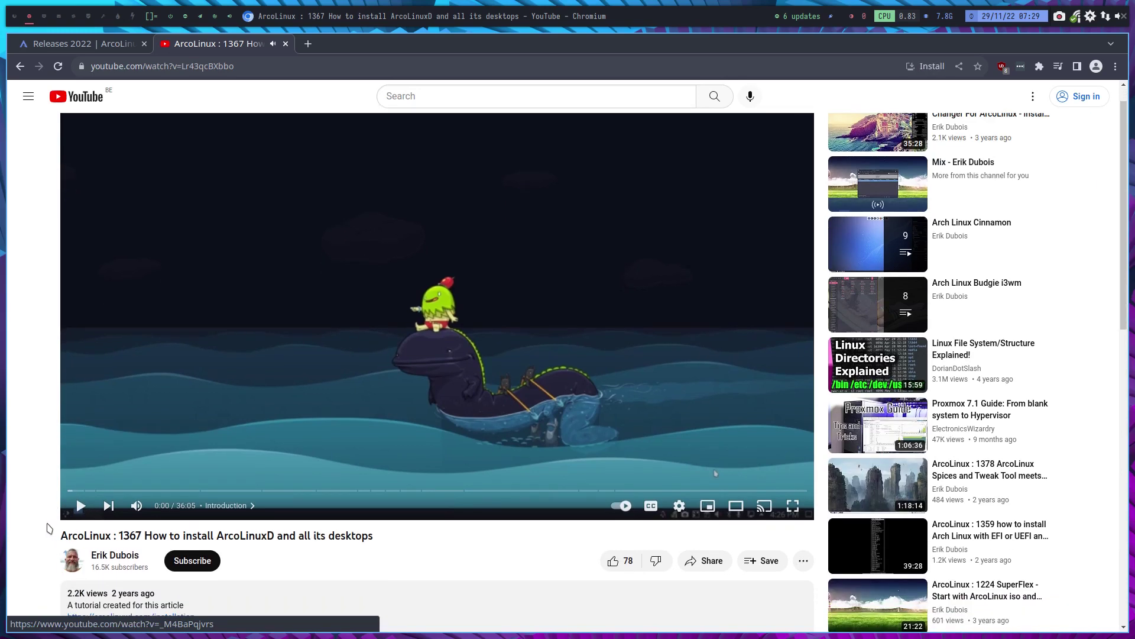
click(127, 498)
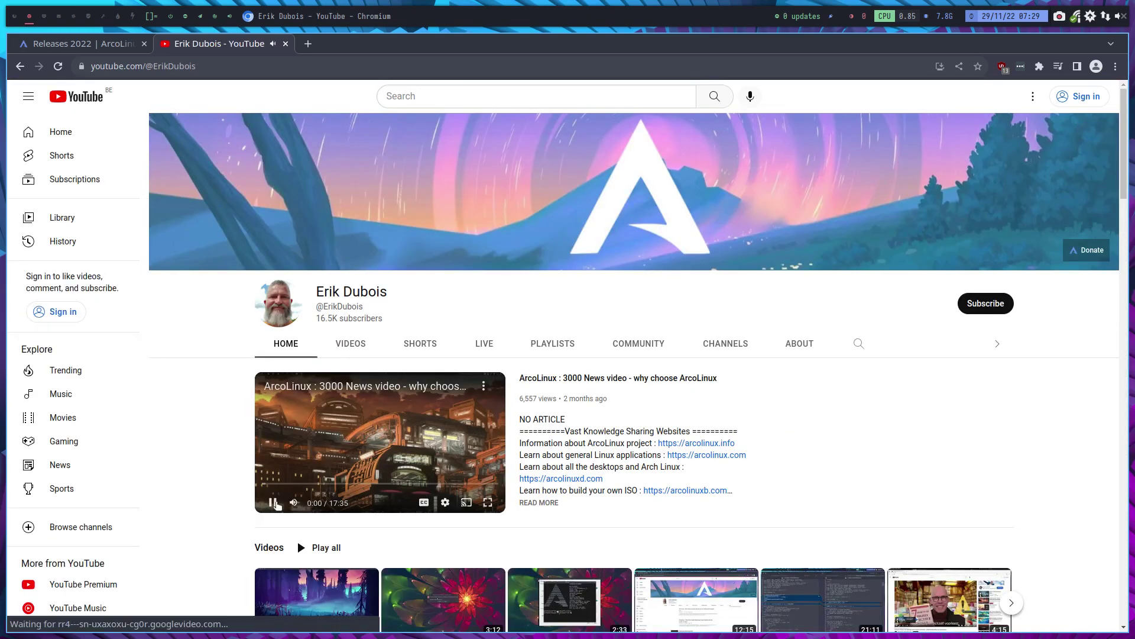
click(274, 502)
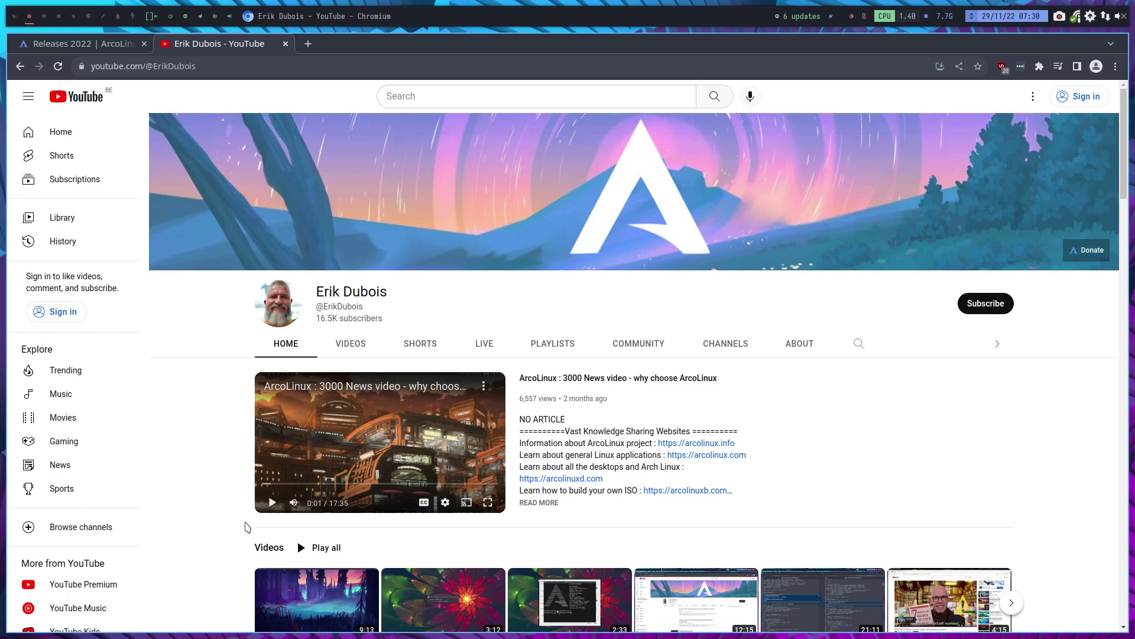
Step: Search the channel for 'update video rolling' and browse the keep-rolling update results
click(858, 344)
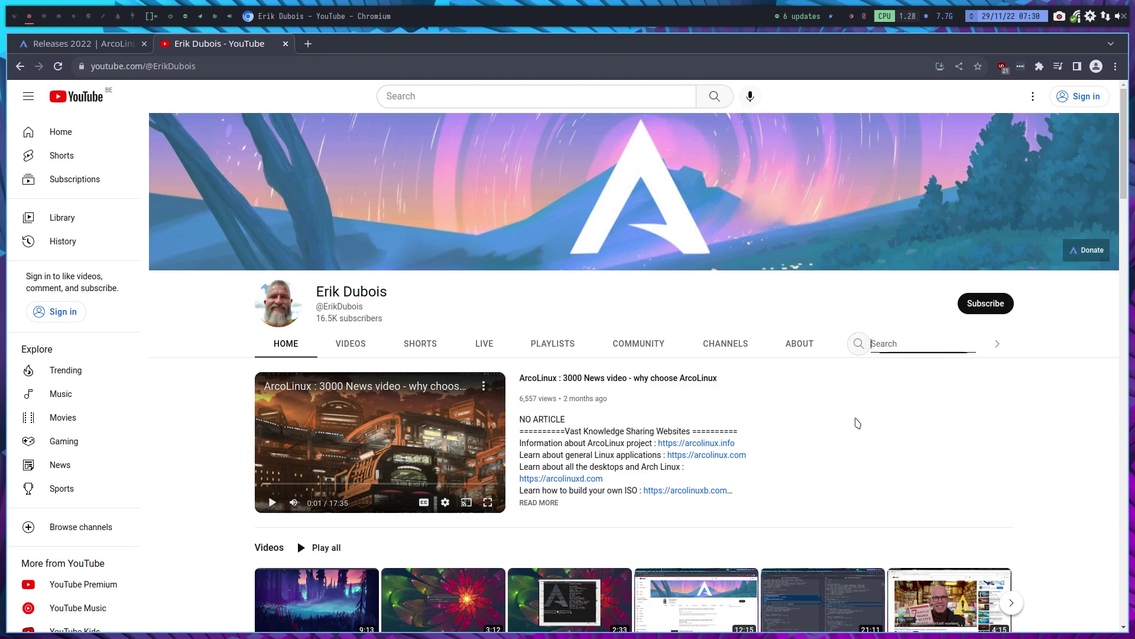
scroll(855, 426, down, 2)
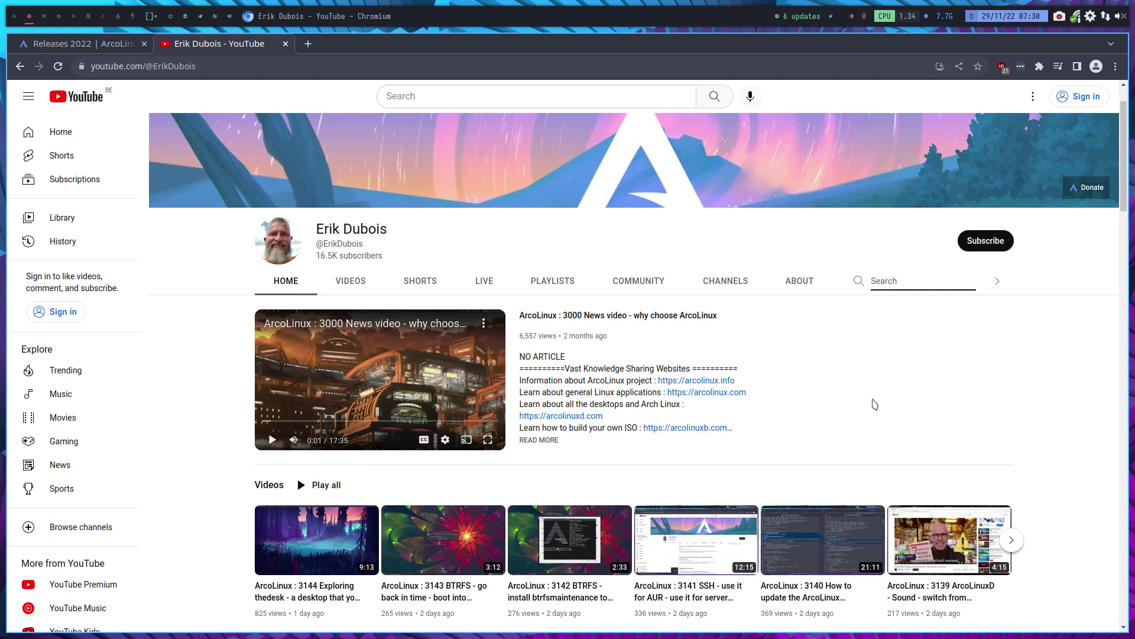
text(u)
text(pdate video rolling)
key(Return)
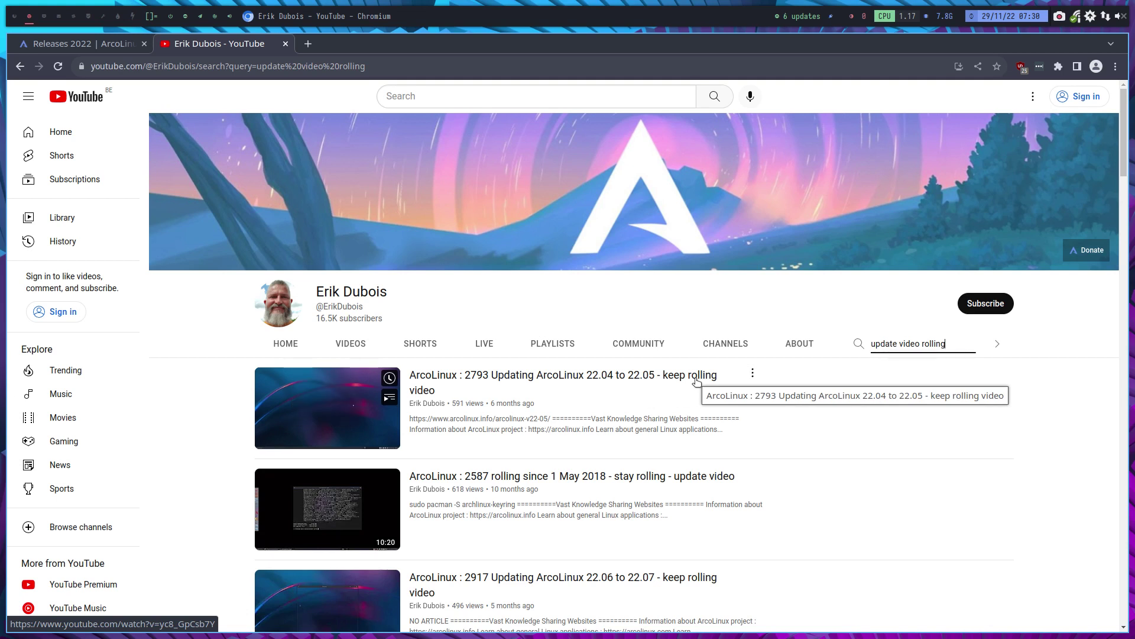
scroll(651, 378, down, 5)
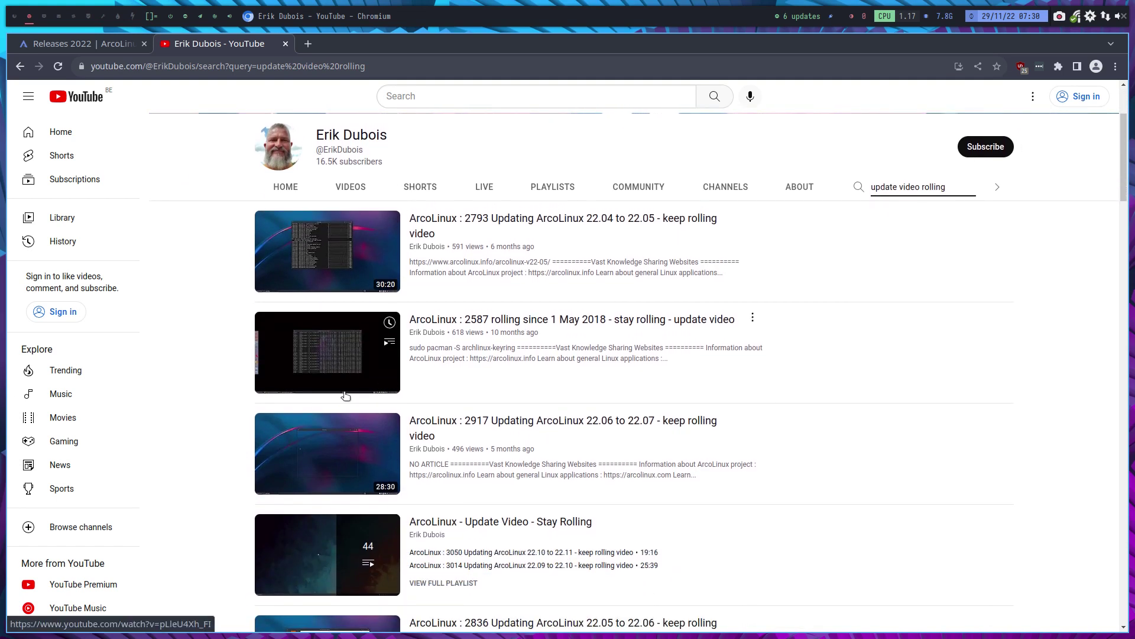
scroll(354, 467, down, 1)
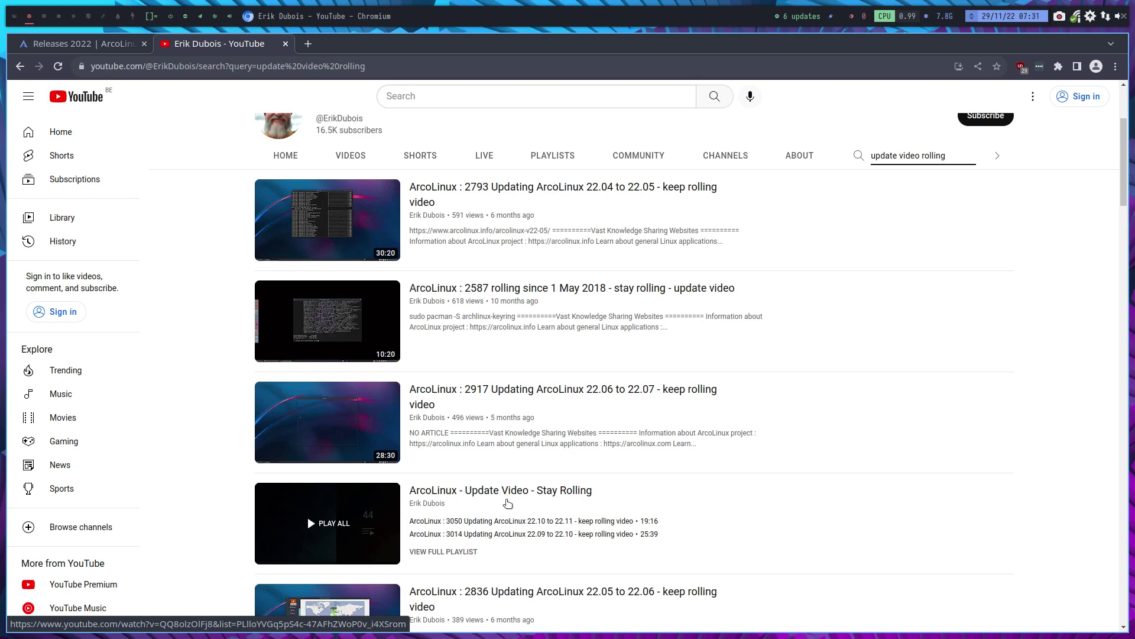
scroll(431, 302, up, 5)
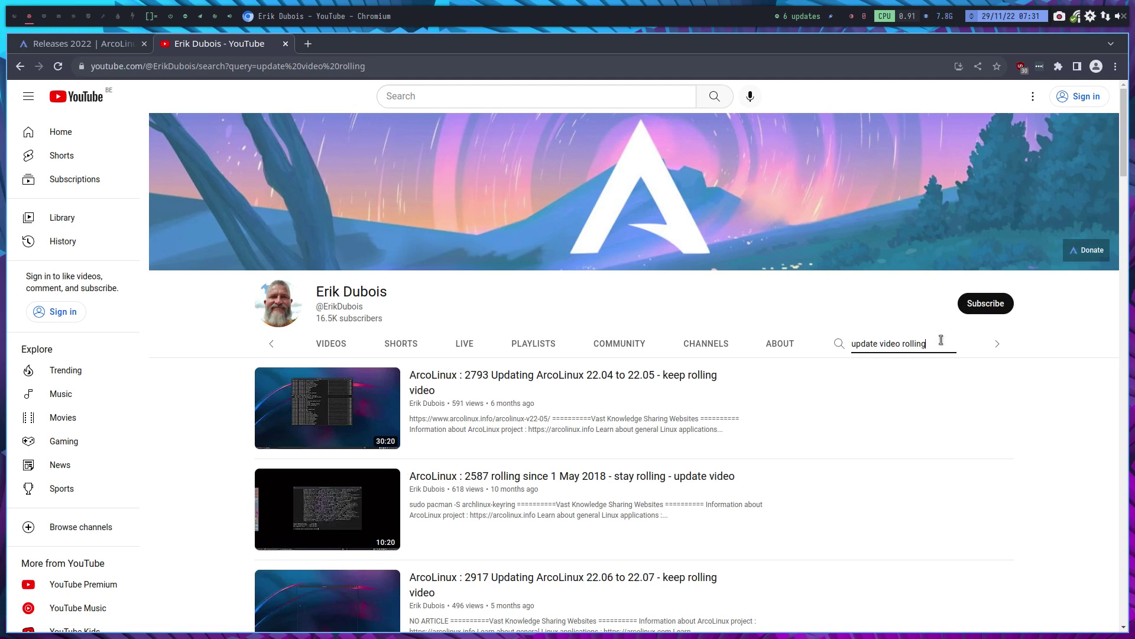
Step: Search the channel for 'what is new', play the What is new playlist, and pause it
drag(941, 340, 848, 344)
text(wh)
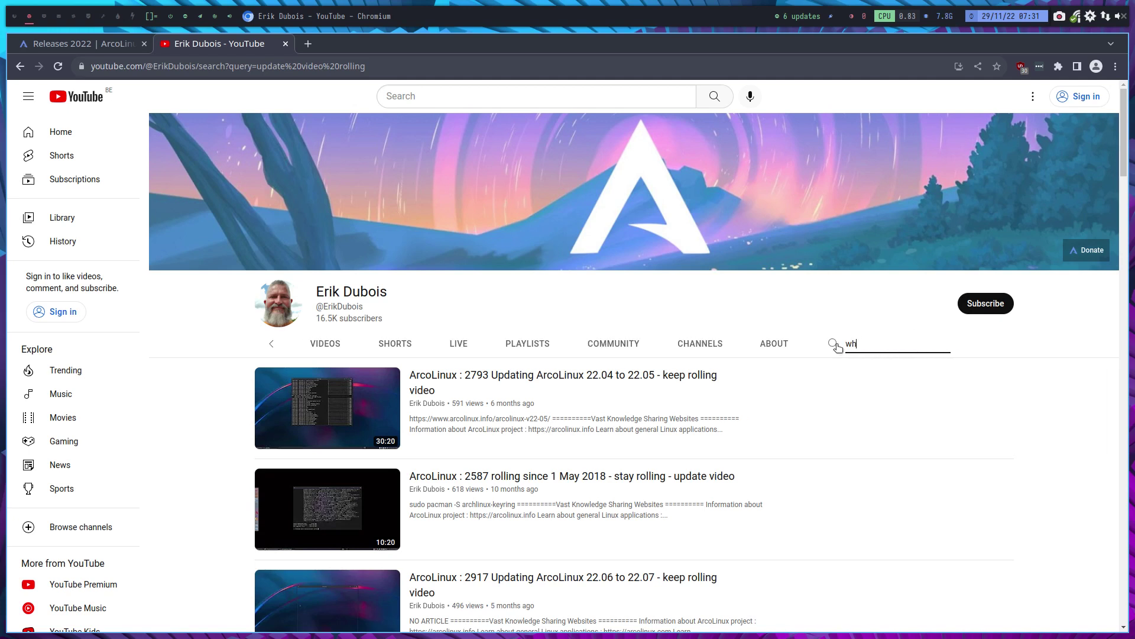
text(at is new)
key(Return)
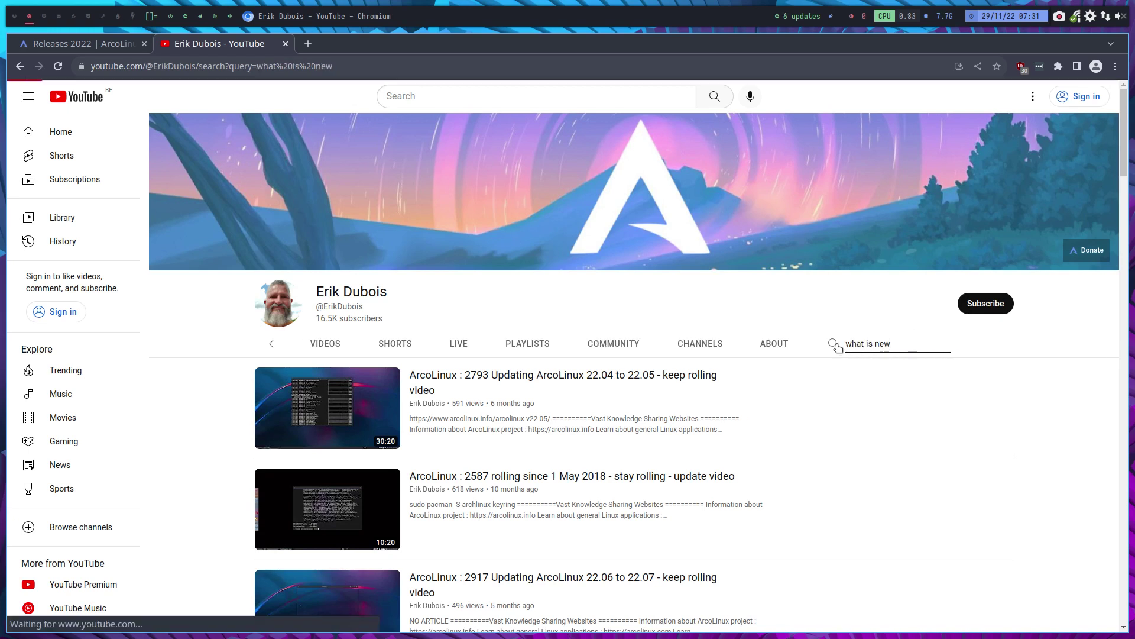
scroll(593, 442, down, 1)
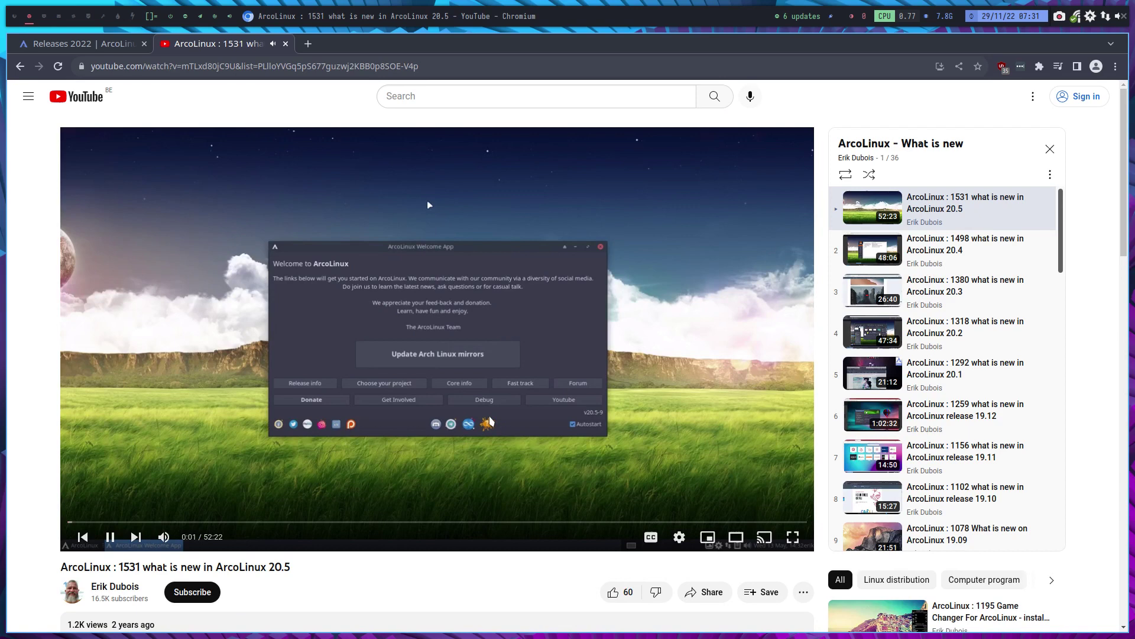
click(461, 374)
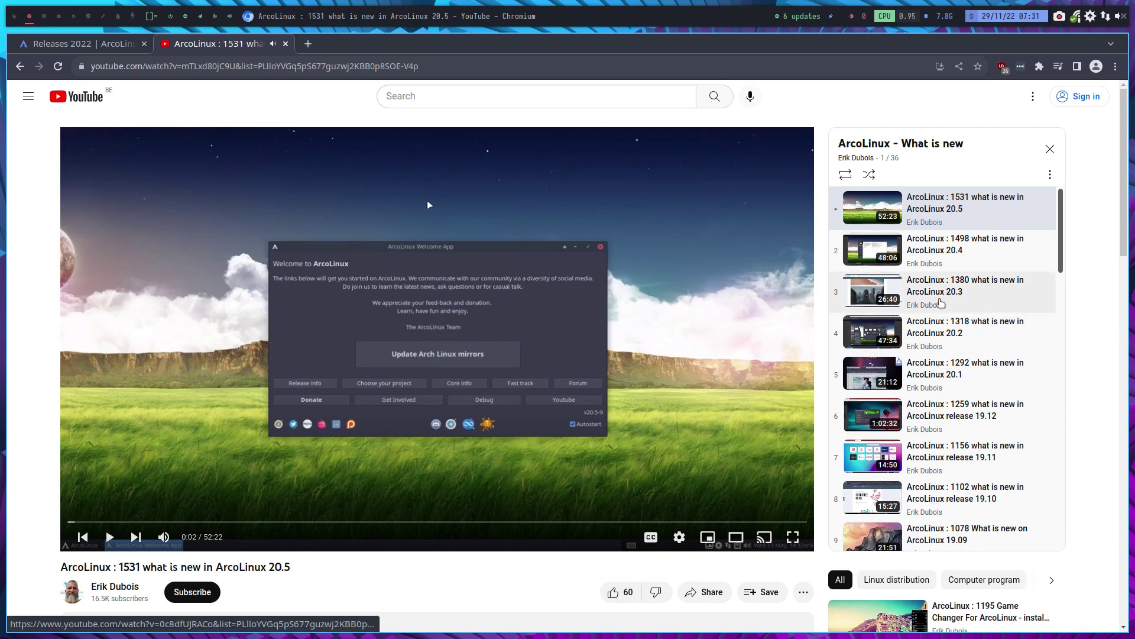
scroll(983, 331, down, 5)
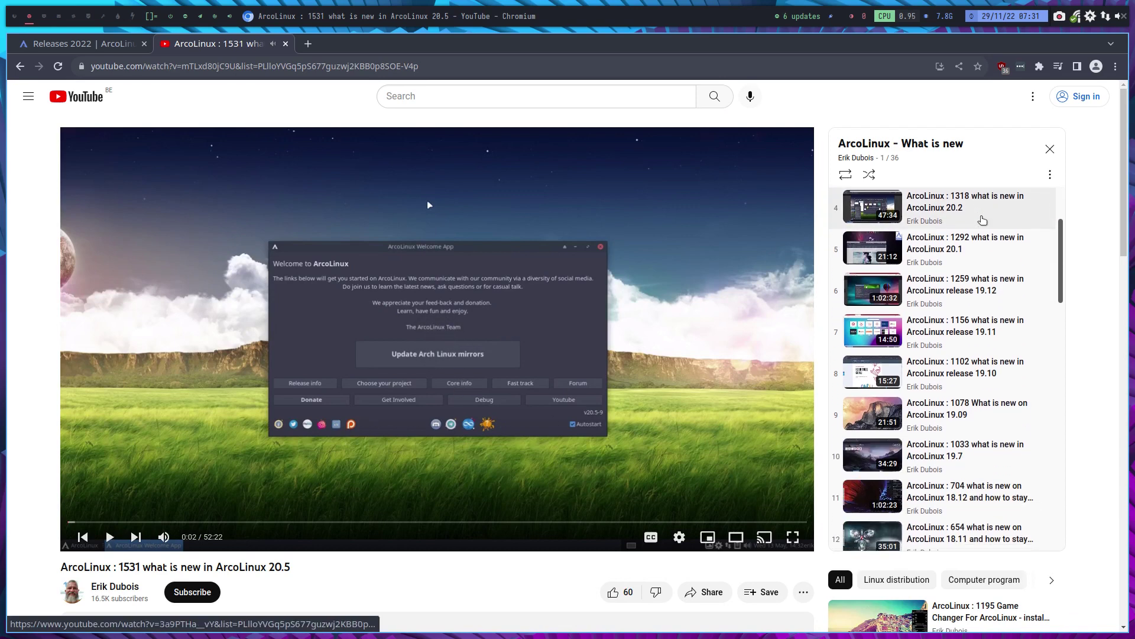
scroll(986, 273, down, 15)
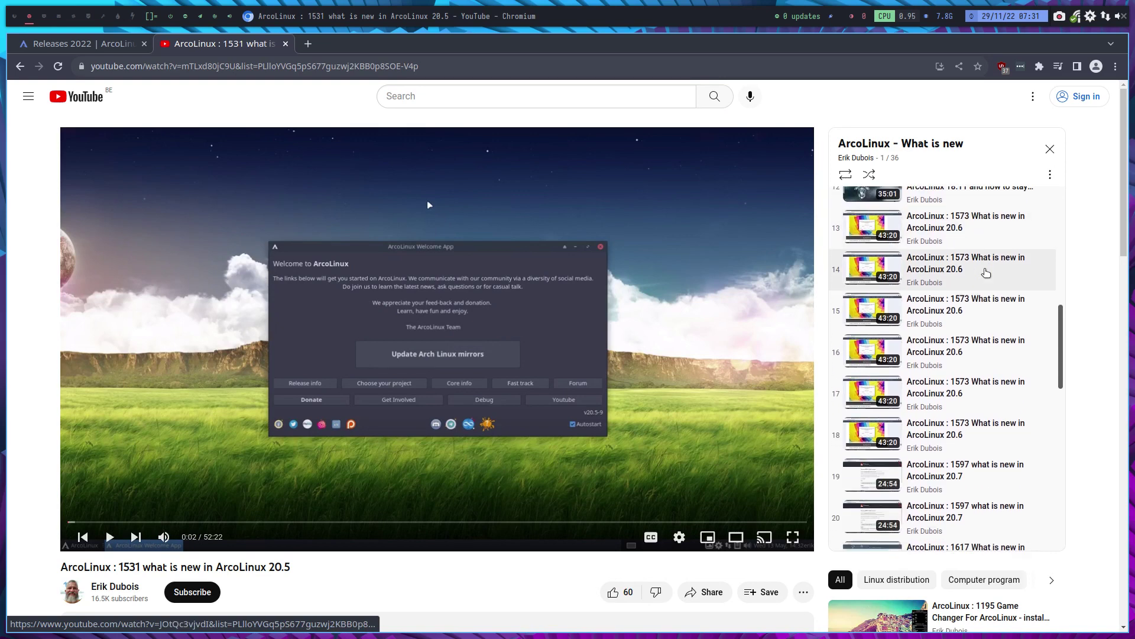
scroll(987, 273, down, 5)
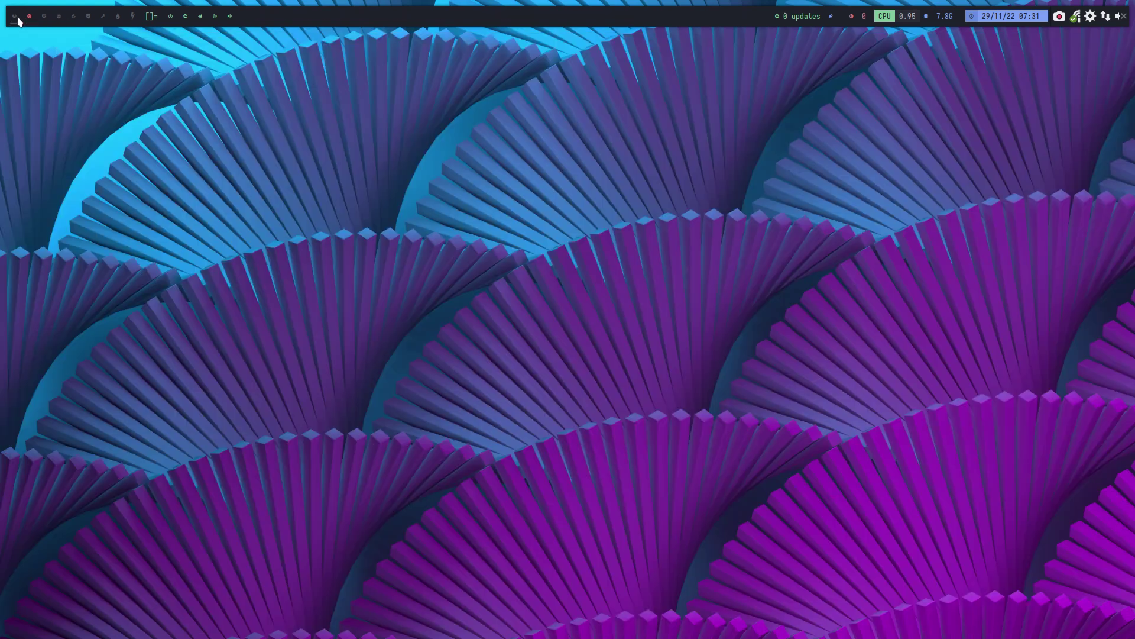
Step: On the first workspace, browse for a disk file for the XL machine's optical drive
click(16, 16)
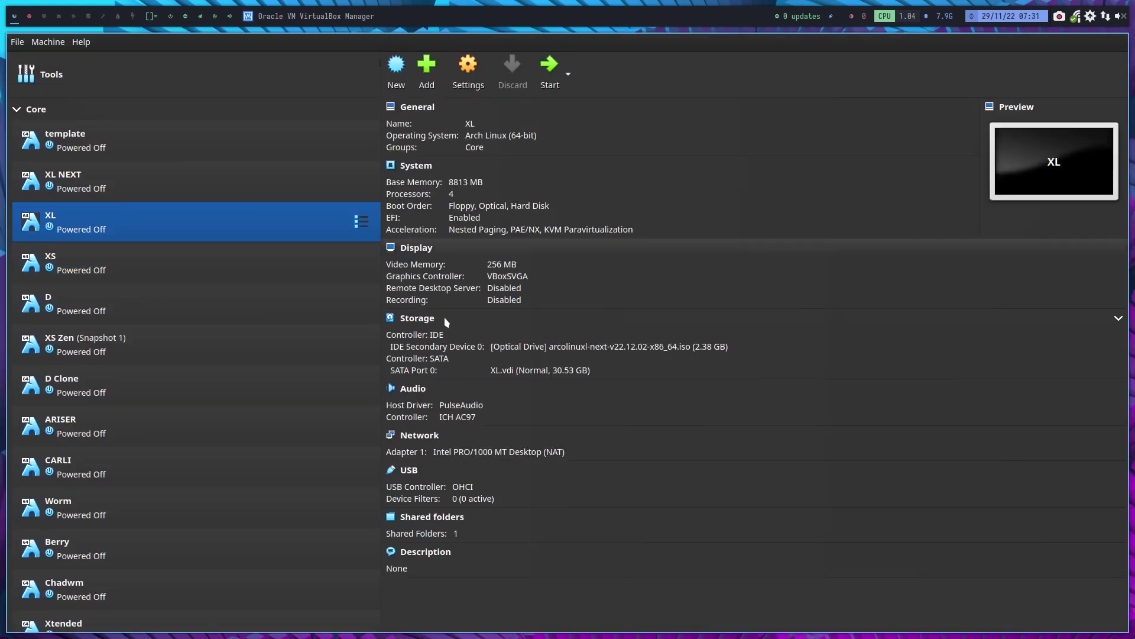
click(598, 349)
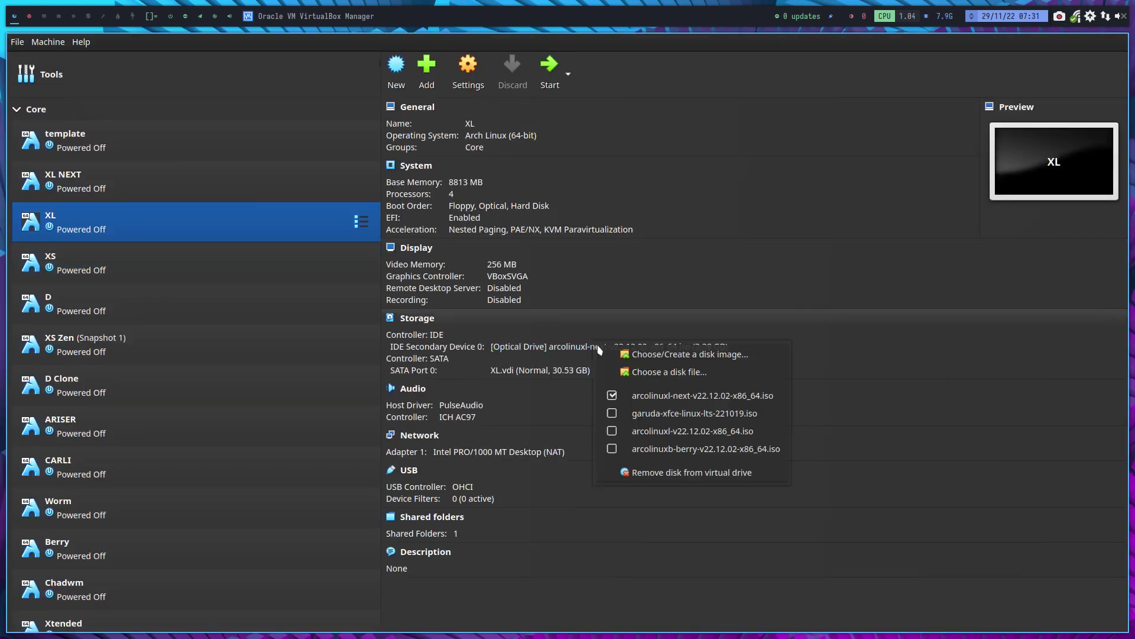
click(678, 375)
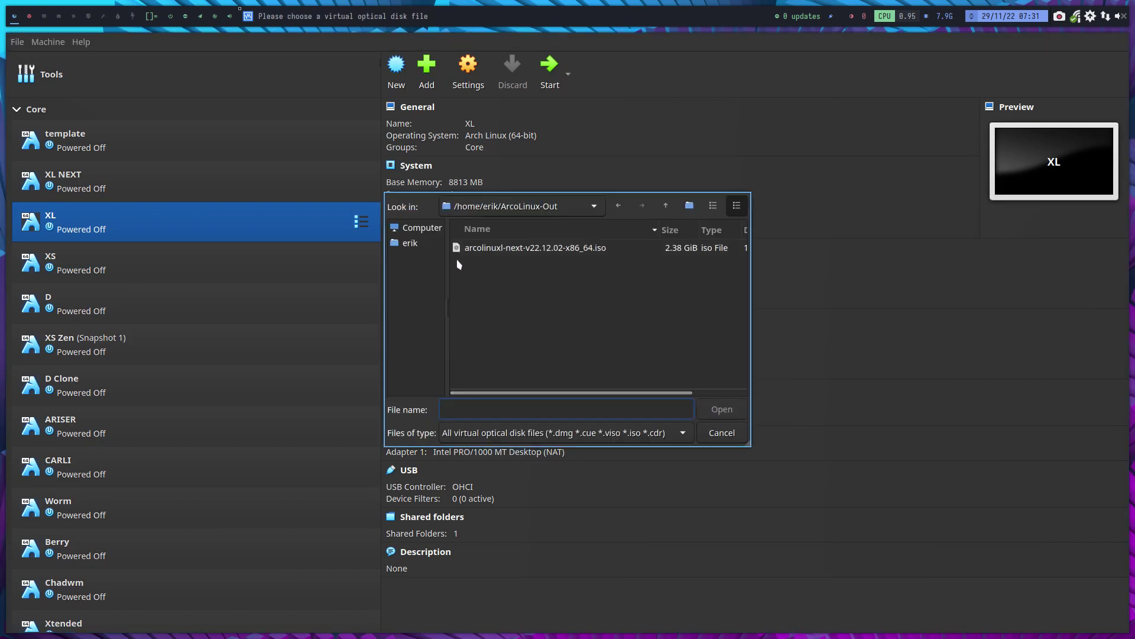
click(403, 243)
Step: Attach arcolinuxl-v22.11.02-x86_64.iso from Projects/v22.11.02 to the optical drive
scroll(526, 305, down, 5)
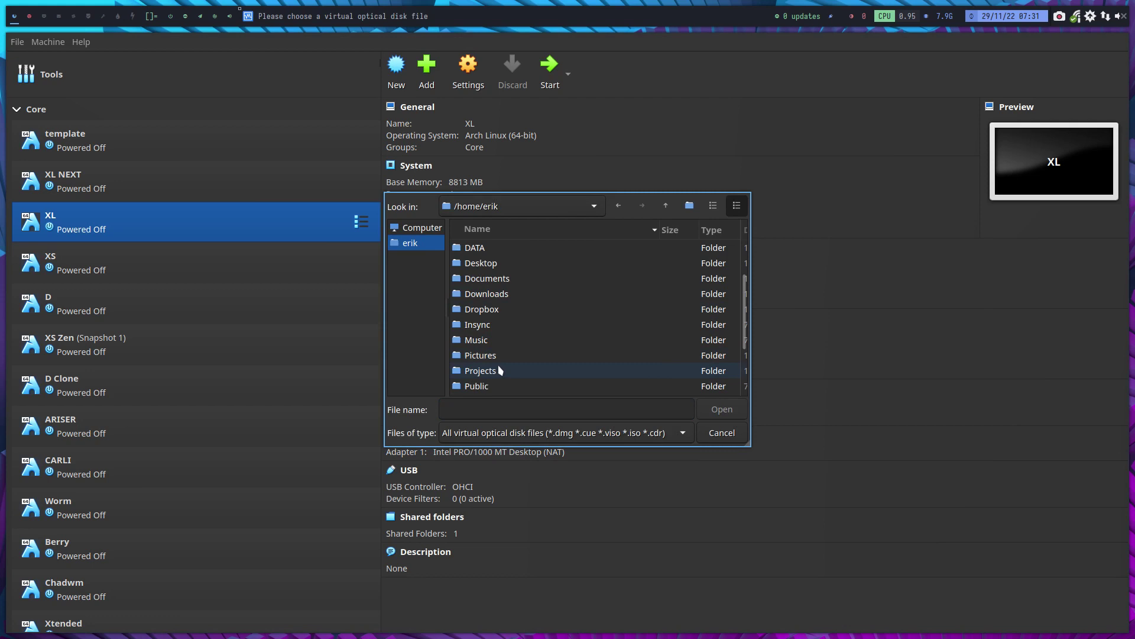
double_click(500, 370)
double_click(504, 324)
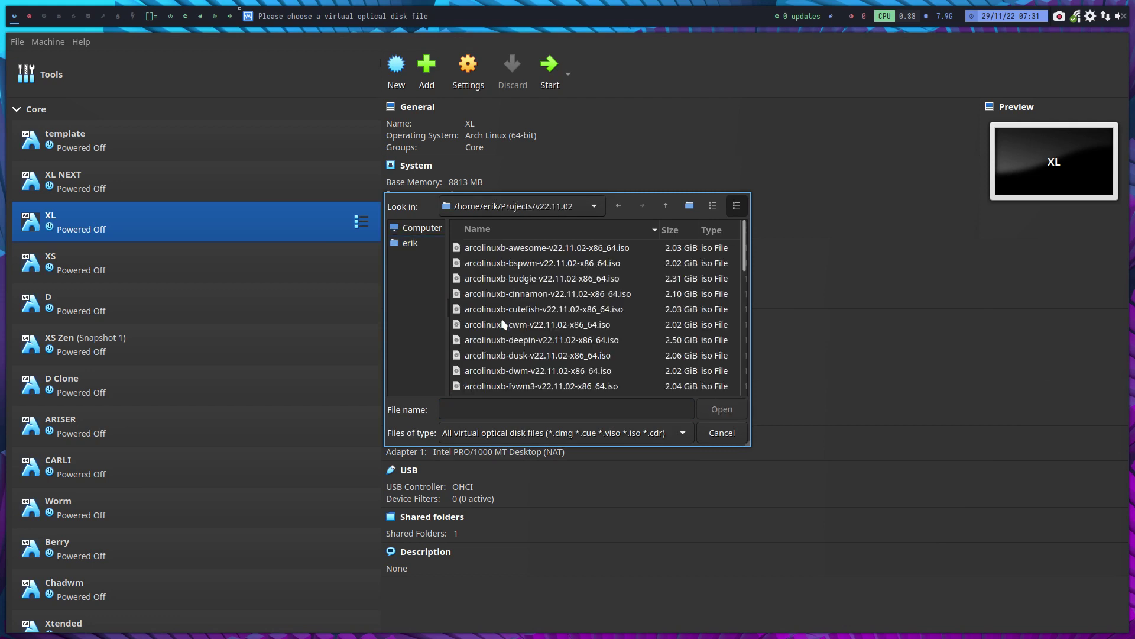
scroll(519, 293, down, 2)
scroll(520, 296, down, 2)
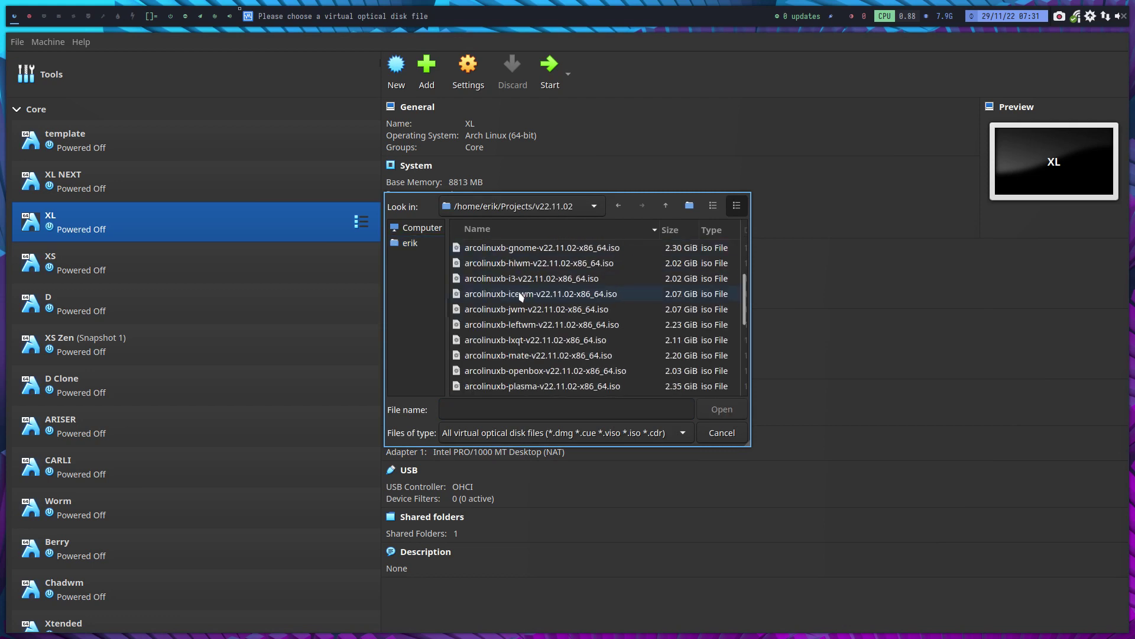
scroll(521, 296, down, 2)
scroll(520, 295, down, 2)
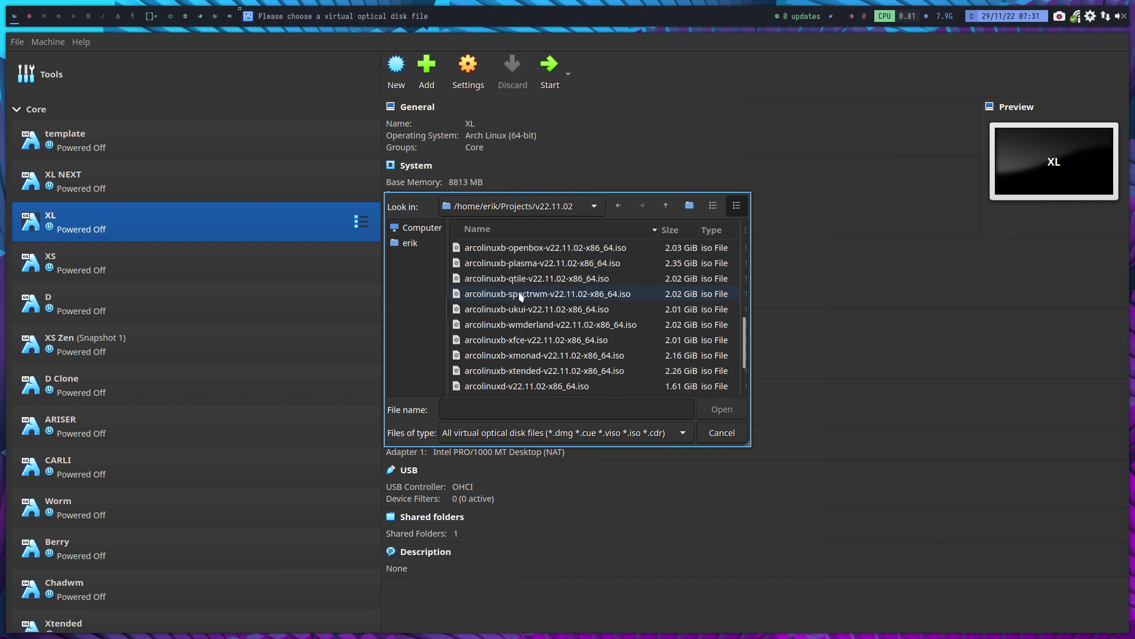
scroll(520, 296, down, 1)
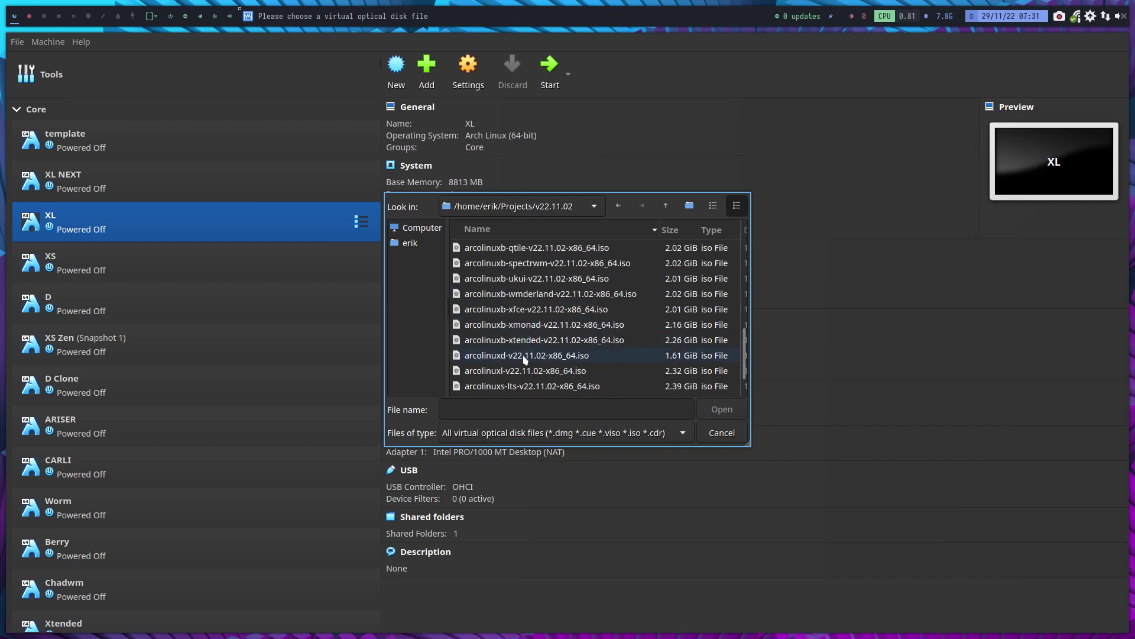
click(516, 376)
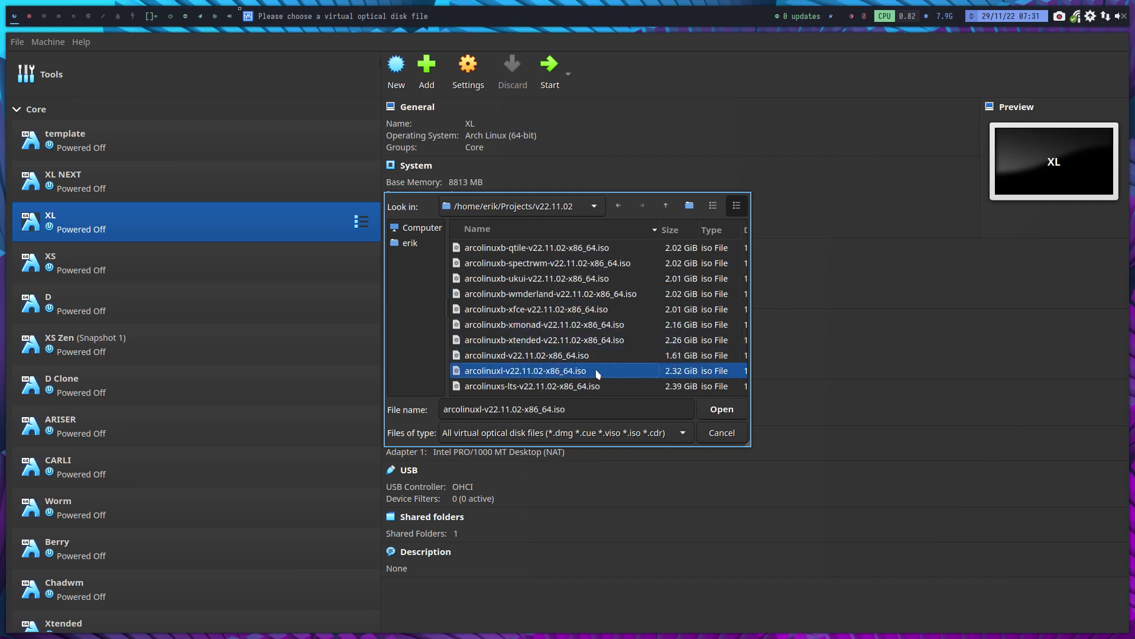
click(723, 414)
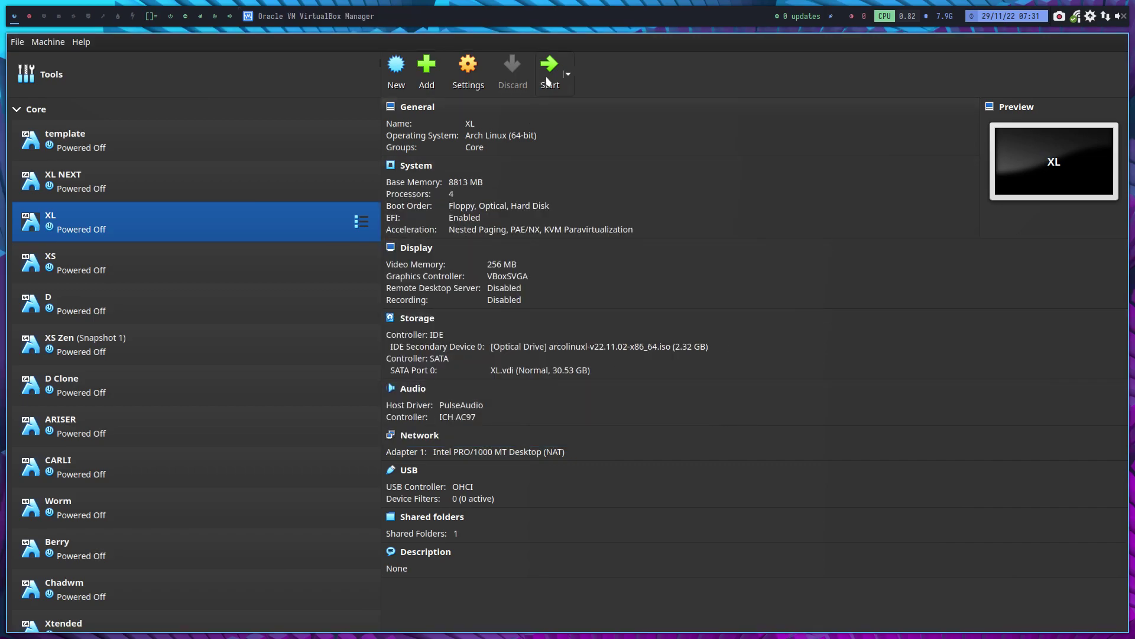
Step: Start the XL machine and boot the ArcoLinux ISO through the boot menu
click(549, 66)
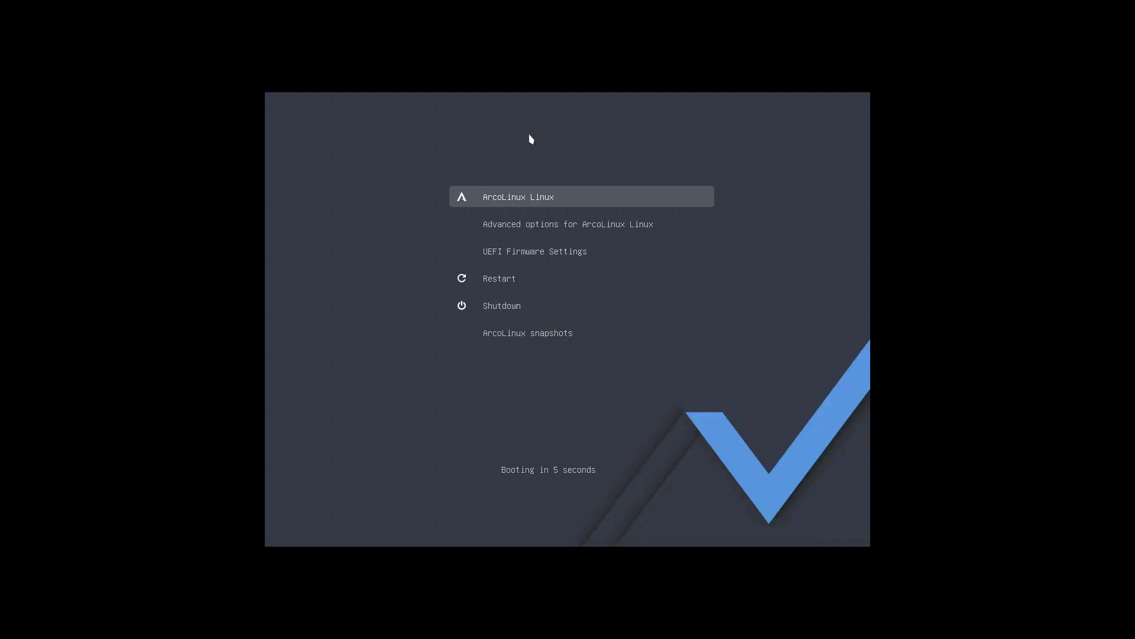
key(Down)
key(Down)
key(Down)
key(Up)
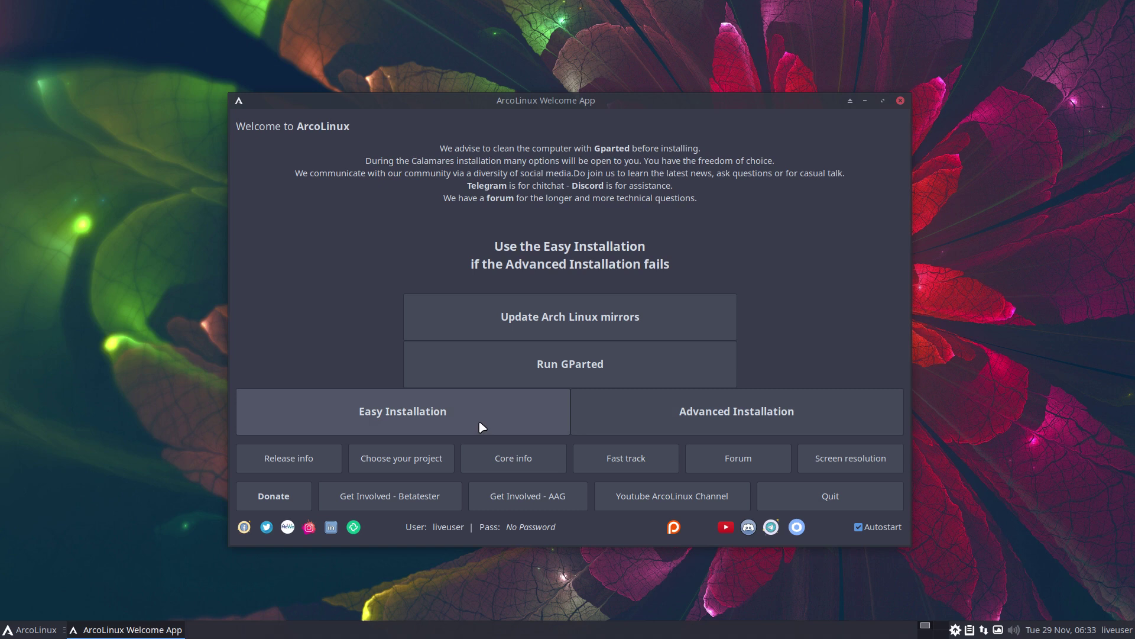
Step: Launch Easy Installation from the ArcoLinux Welcome App
click(405, 413)
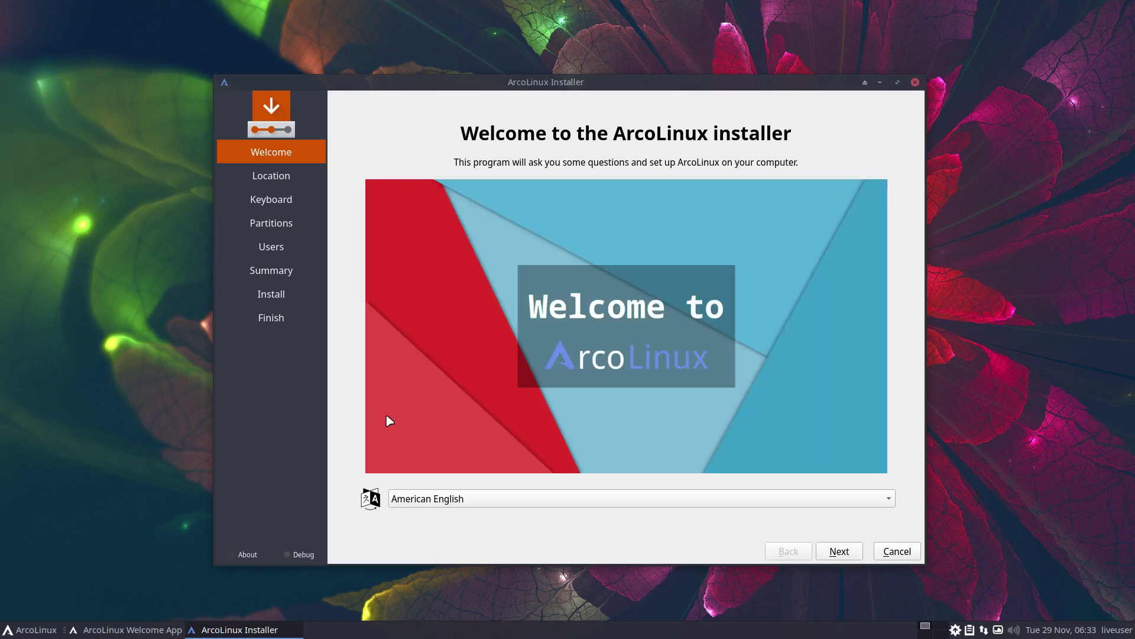
Step: Keep Brussels time, pick the Belgian keyboard layout, and choose to erase the whole disk
click(843, 556)
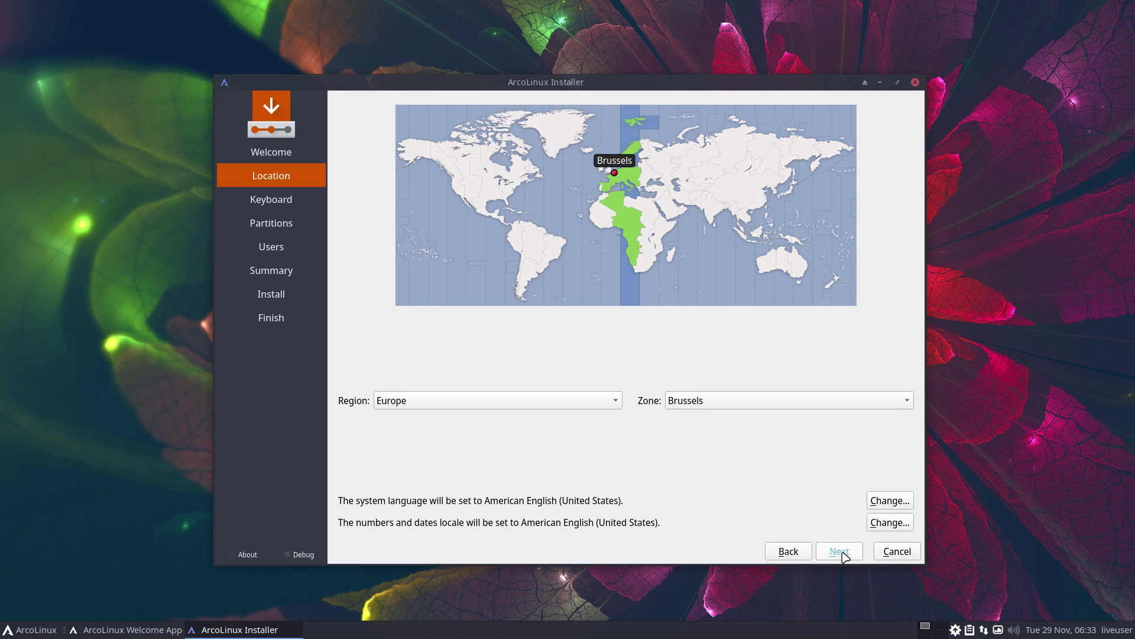
click(843, 555)
scroll(502, 371, up, 3)
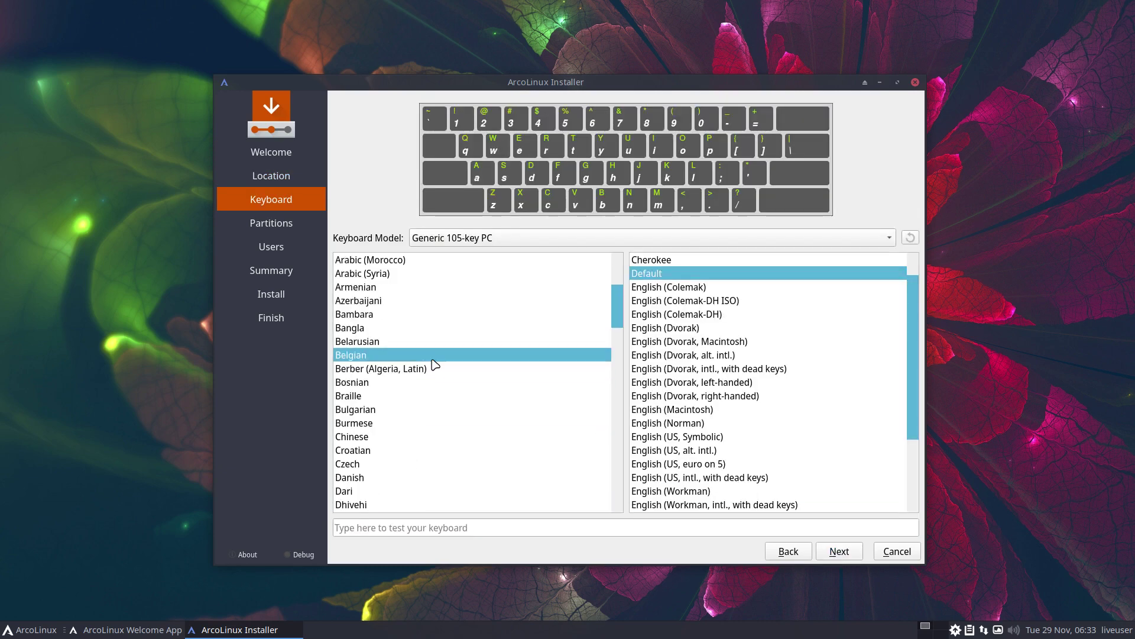
click(395, 356)
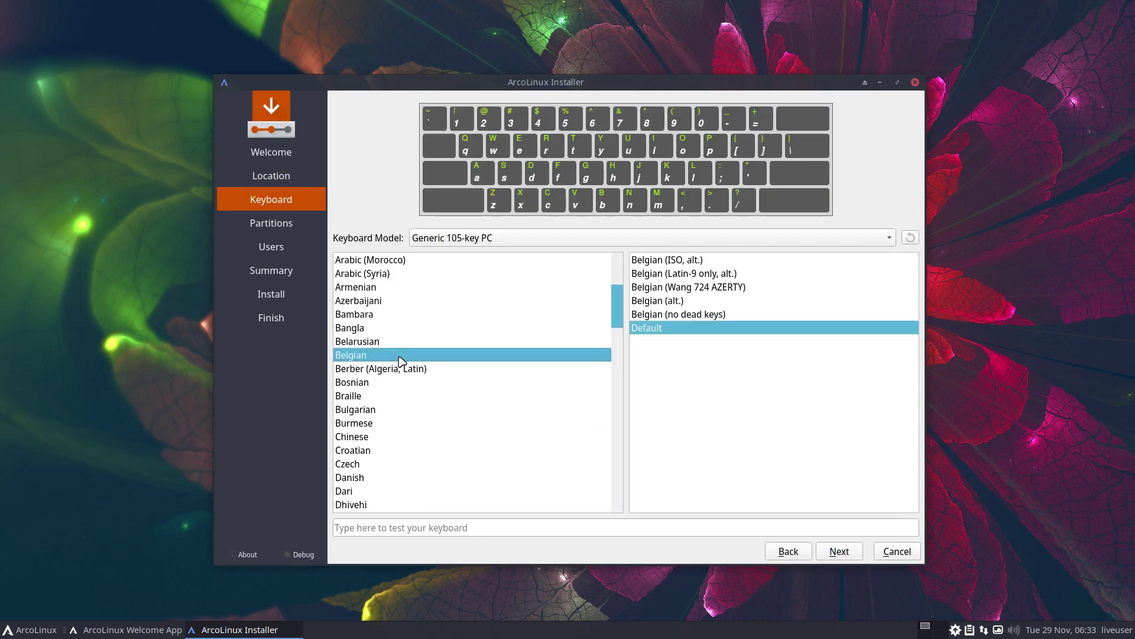
click(838, 552)
click(417, 178)
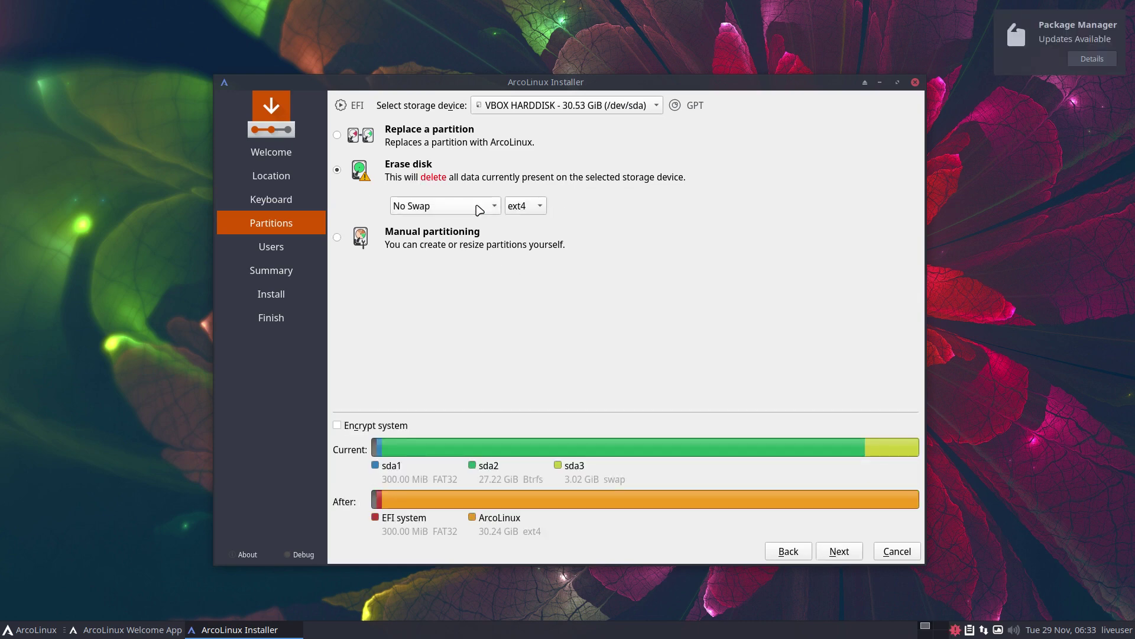
Step: Enter the user name and password, enabling auto-login and the same administrator password
click(847, 554)
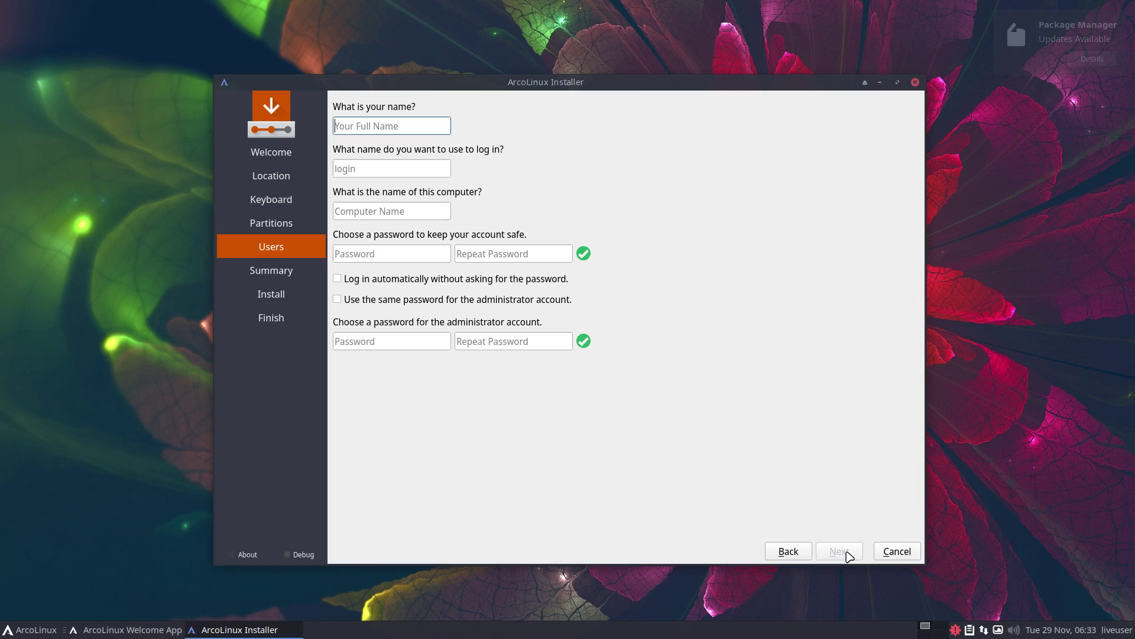
text(erik)
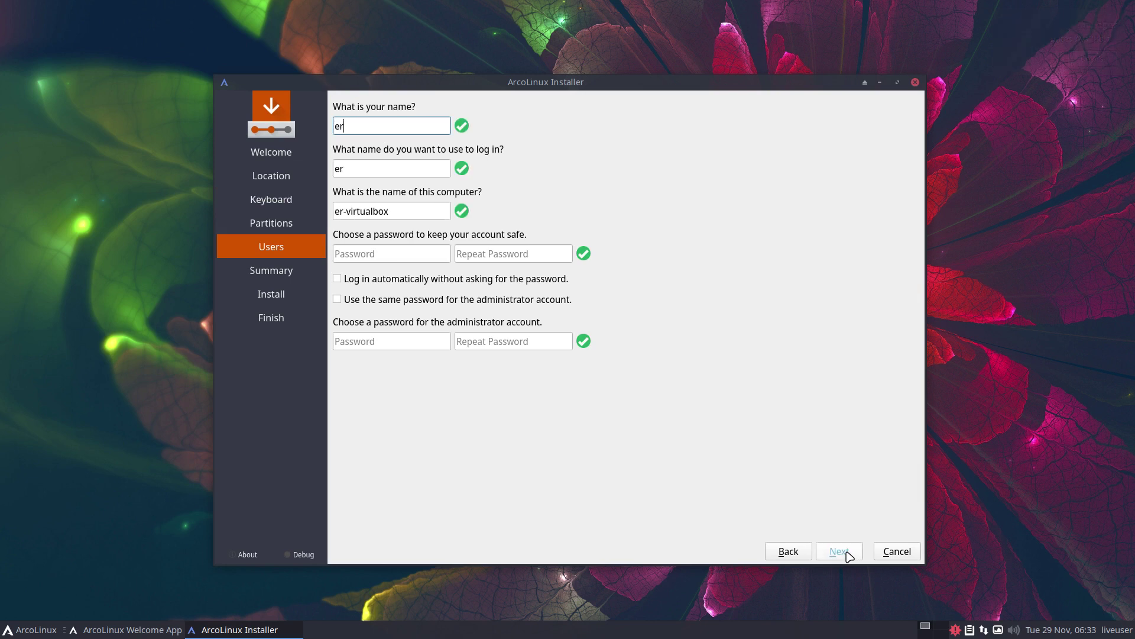
key(Tab)
key(Tab)
key(Tab)
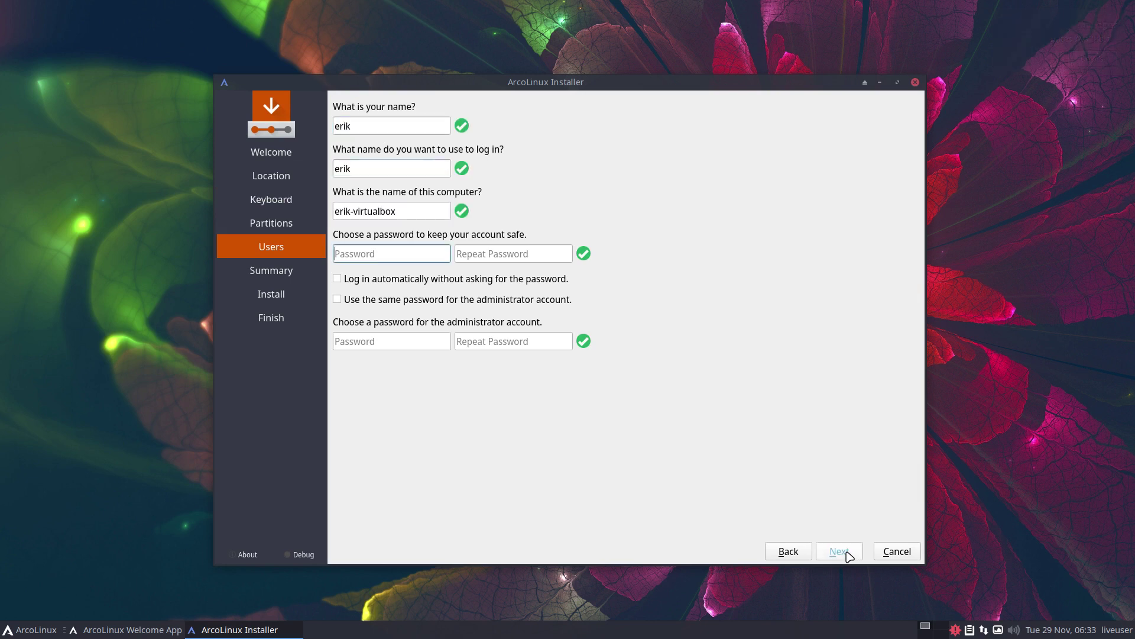
text(****)
key(Tab)
text(****)
key(Tab)
key(space)
key(Tab)
key(space)
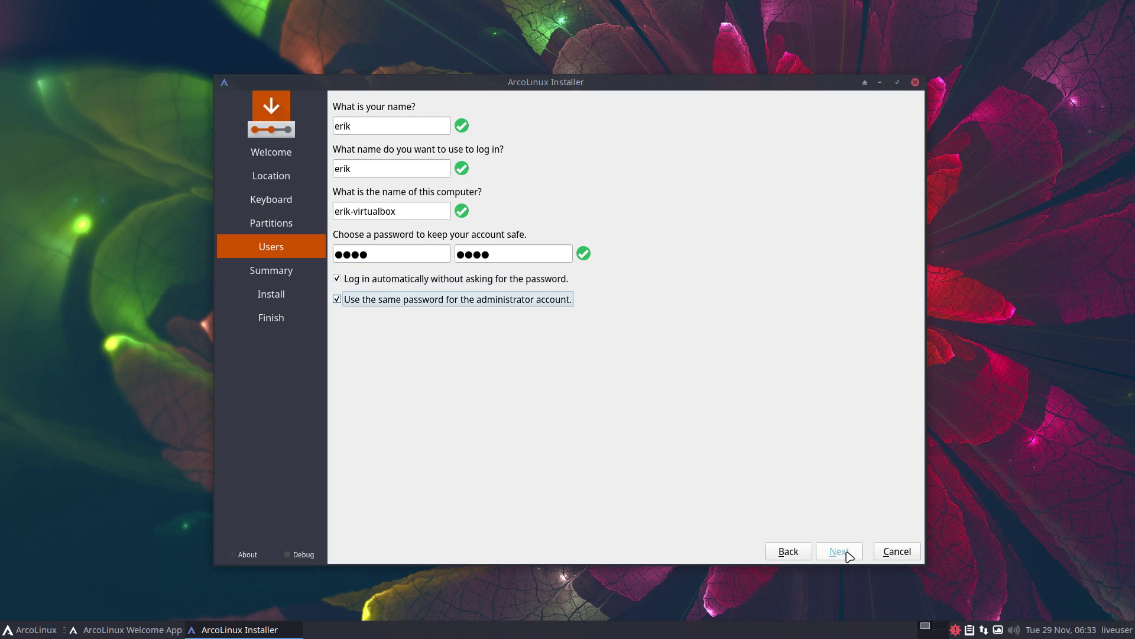
Step: Install ArcoLinux from the summary and restart into the installed system
click(847, 555)
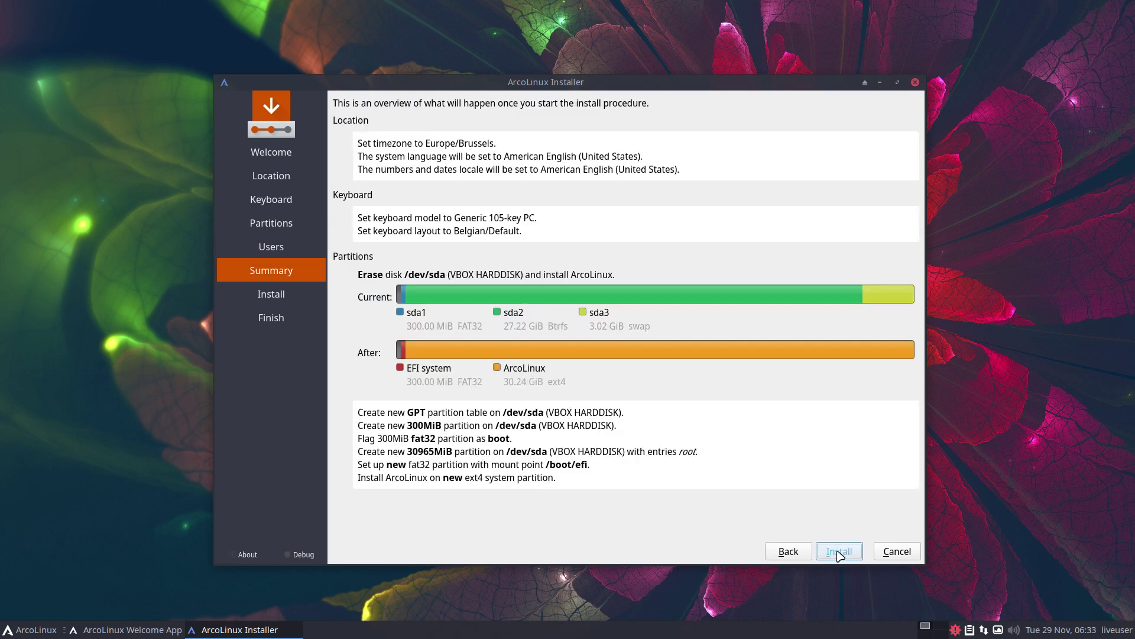
click(840, 555)
click(618, 334)
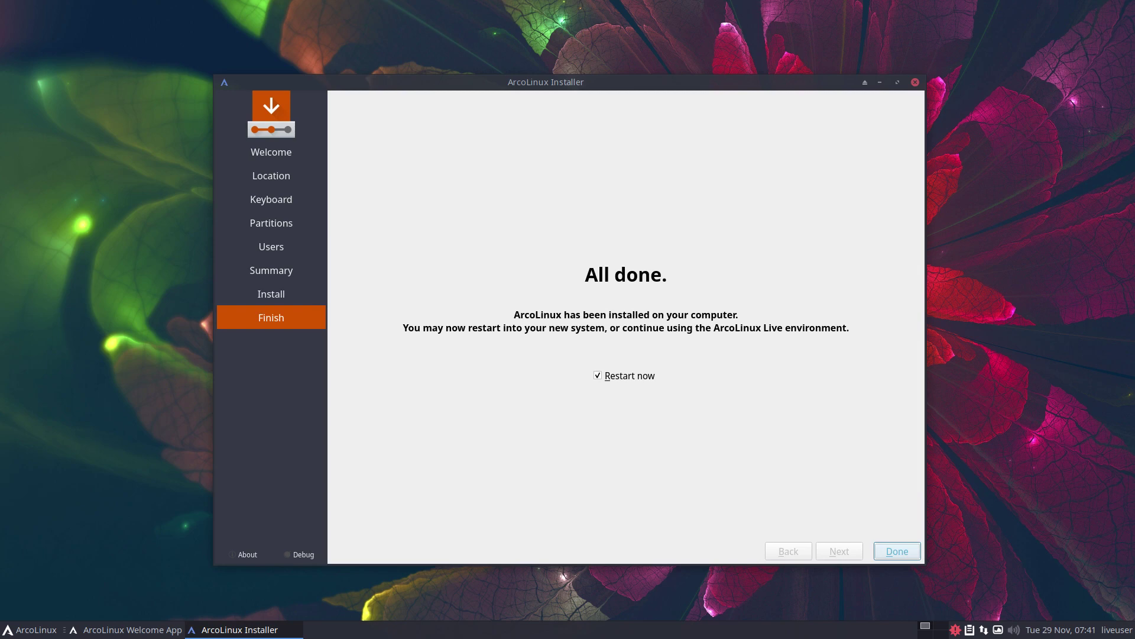
key(Return)
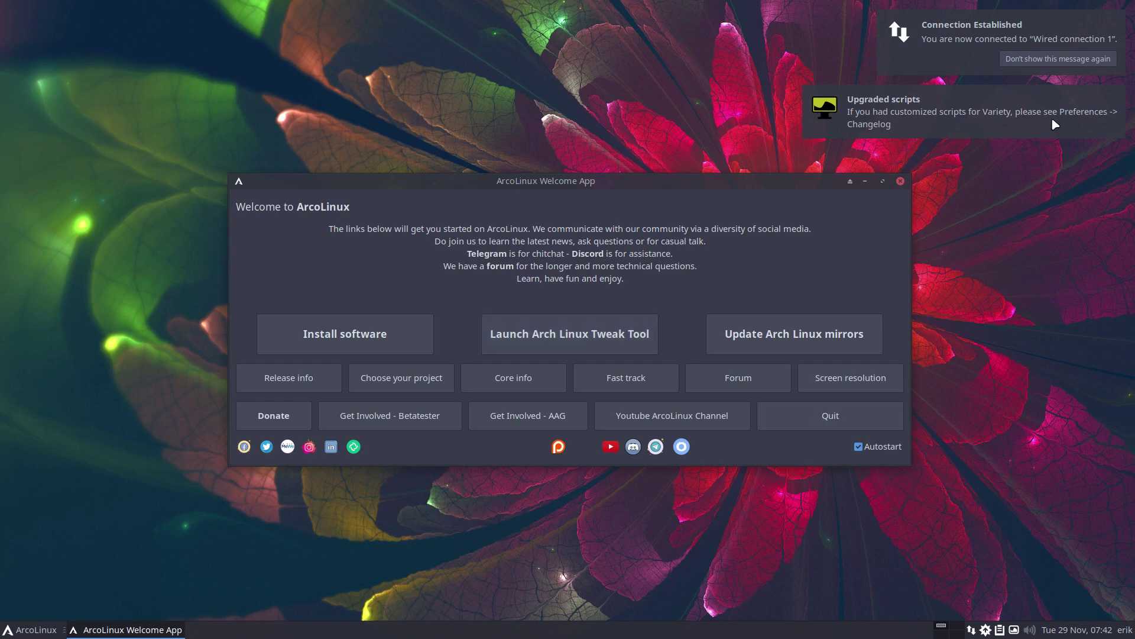
Step: Dismiss both notifications, turn off Welcome App autostart, and close the Welcome App
click(1056, 124)
click(1059, 69)
click(876, 441)
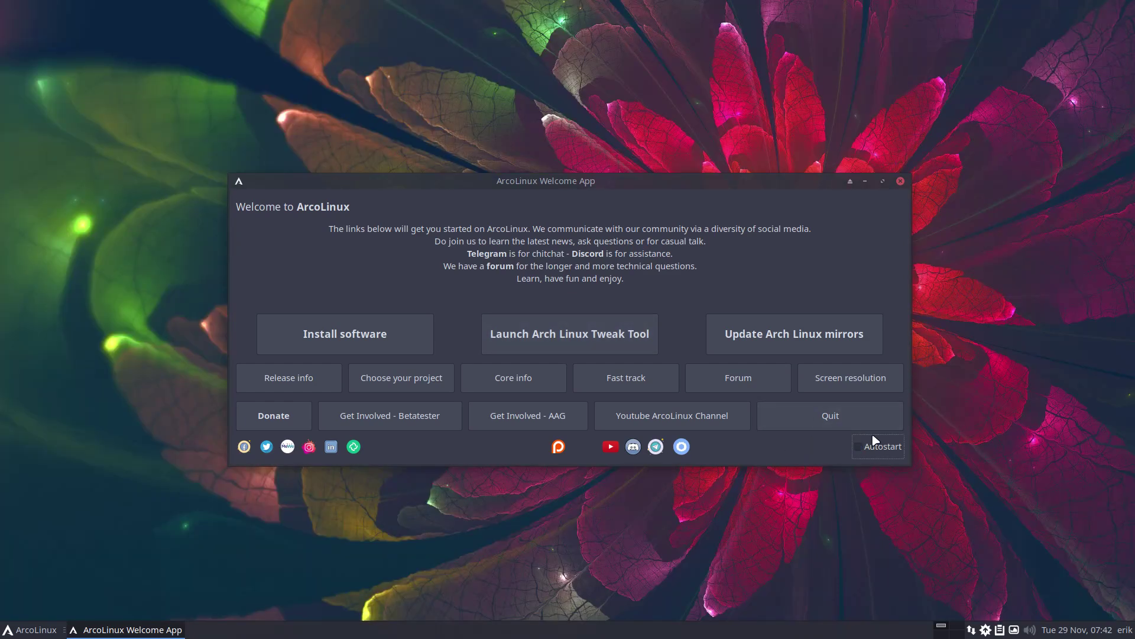
click(833, 418)
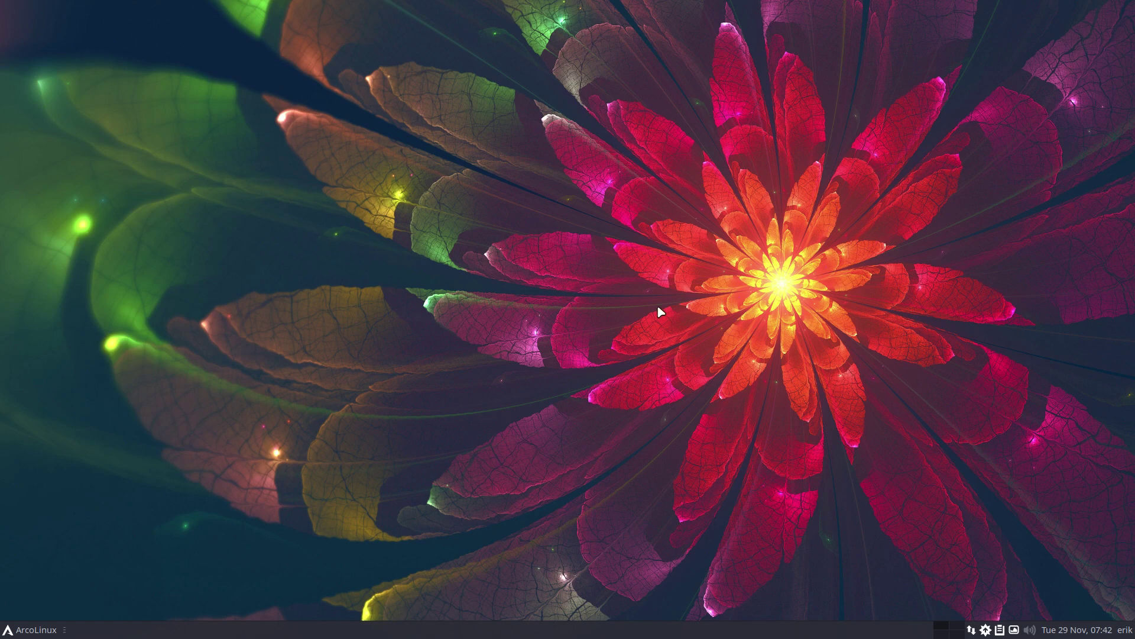
Step: Toggle the drop-down terminal with F12 until it is showing over the desktop
key(F12)
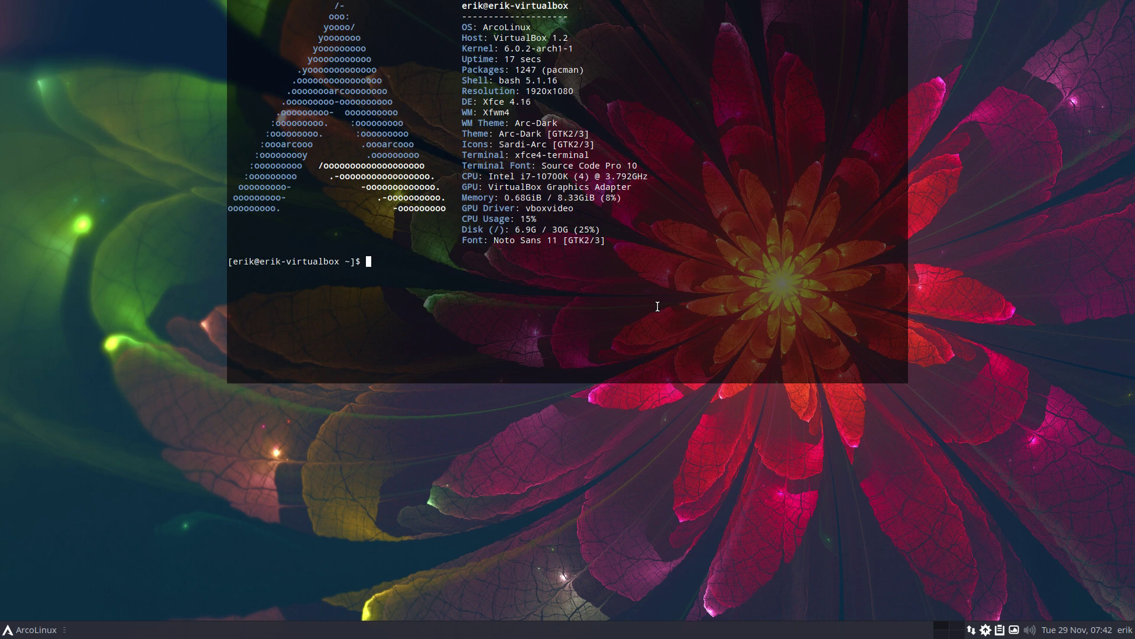
key(F12)
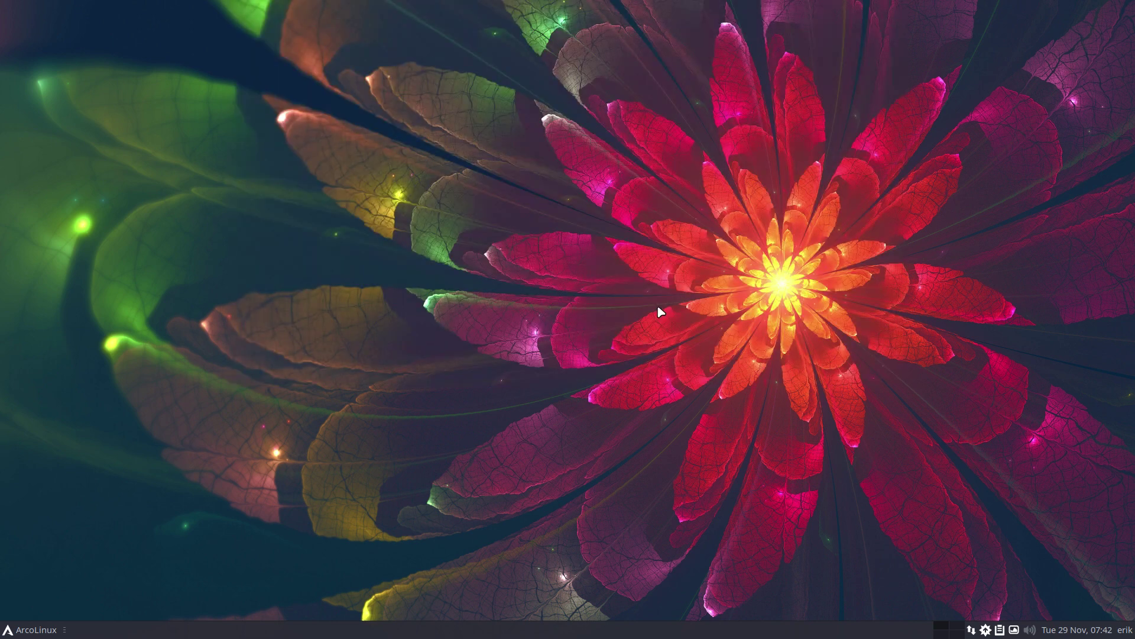
key(F12)
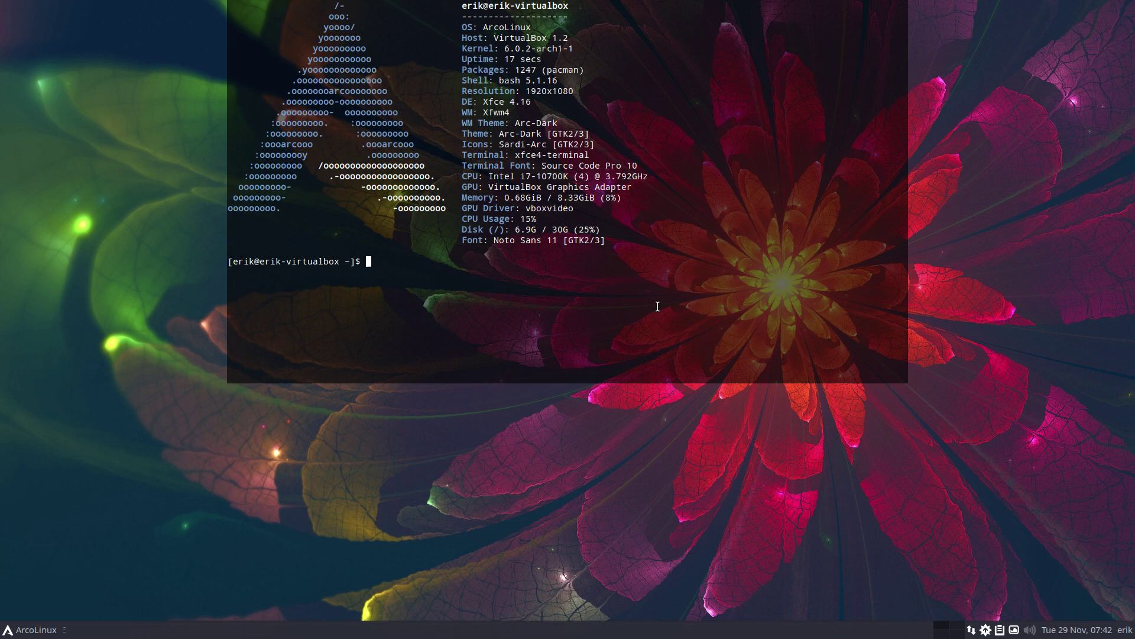
key(F12)
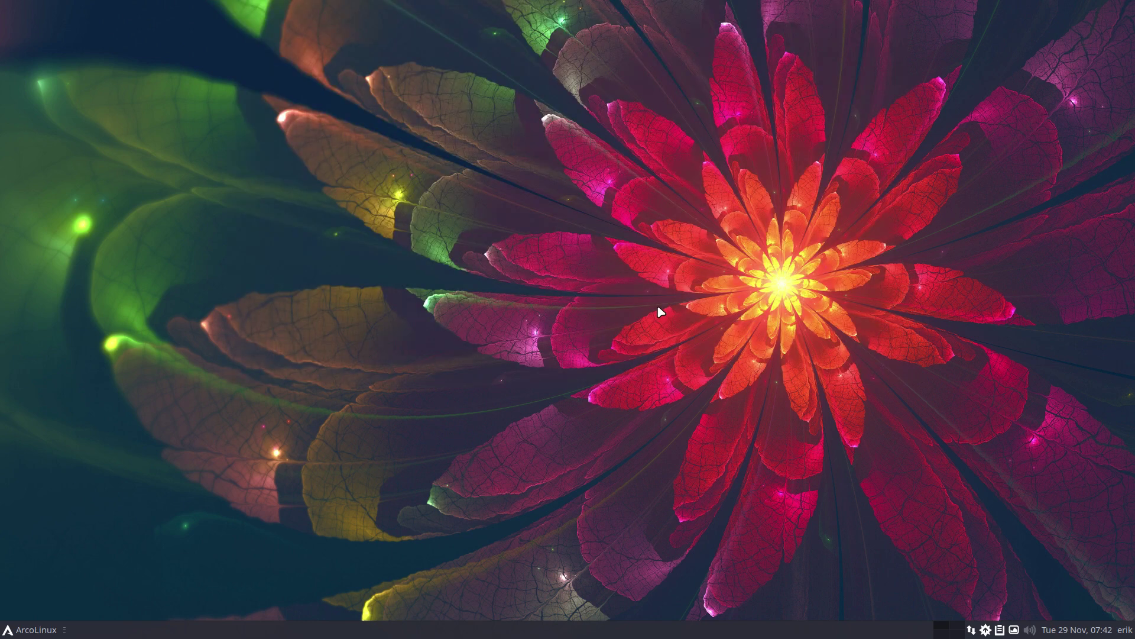
key(F12)
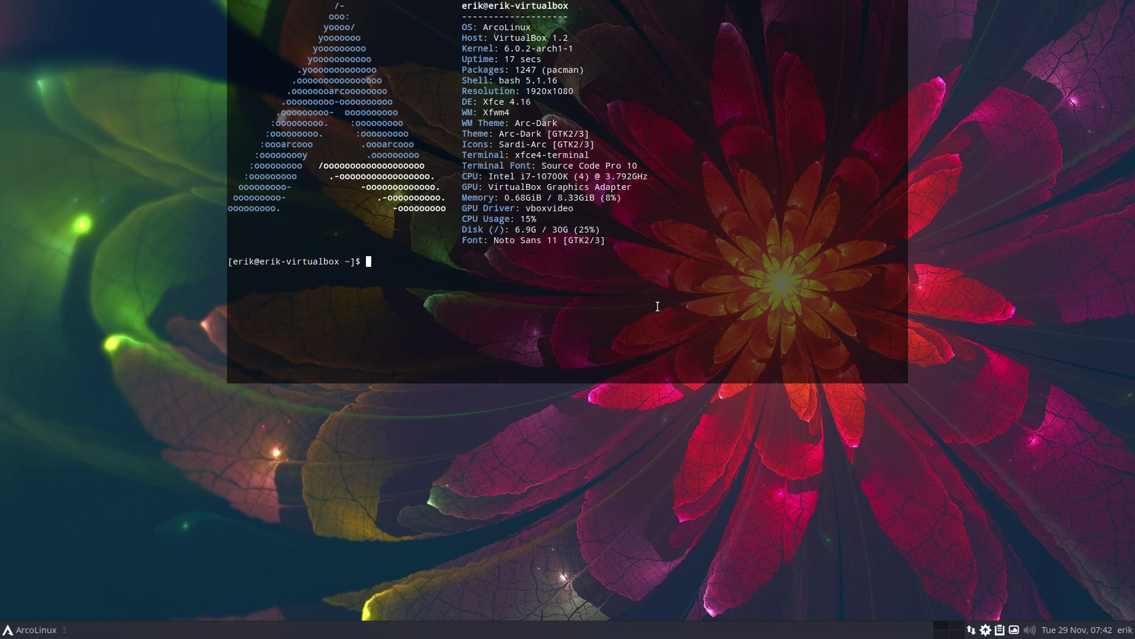
Step: Draft the command sudo pacman -Syyu and enlarge the terminal text
text(sudio)
key(BackSpace)
key(BackSpace)
key(BackSpace)
text(o pacman -Syyu)
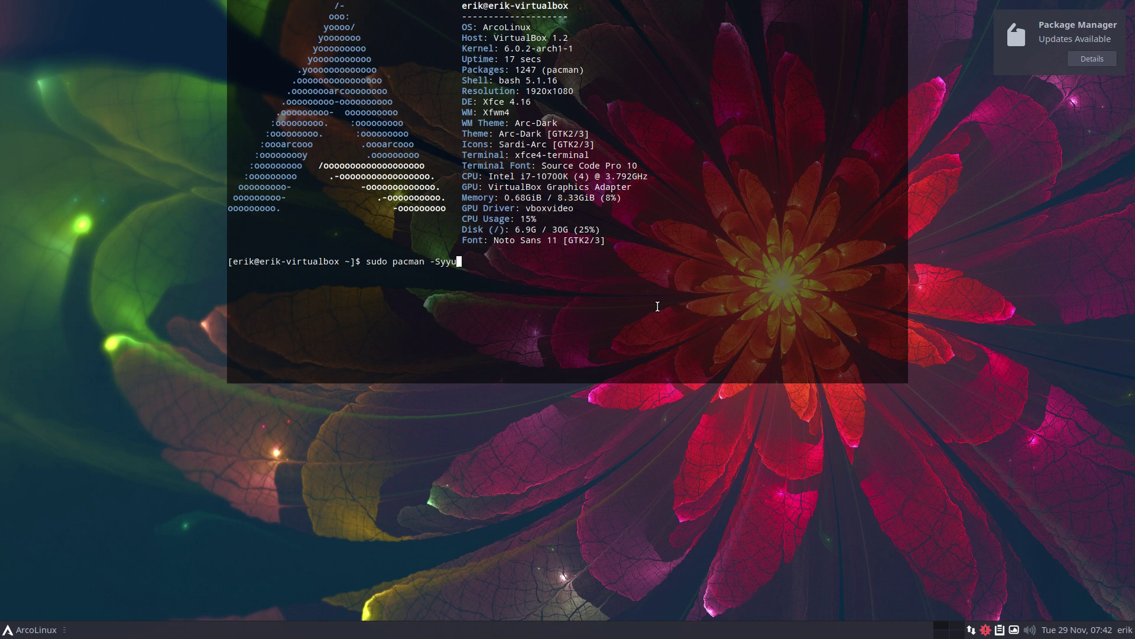
text(=)
key(ctrl+plus)
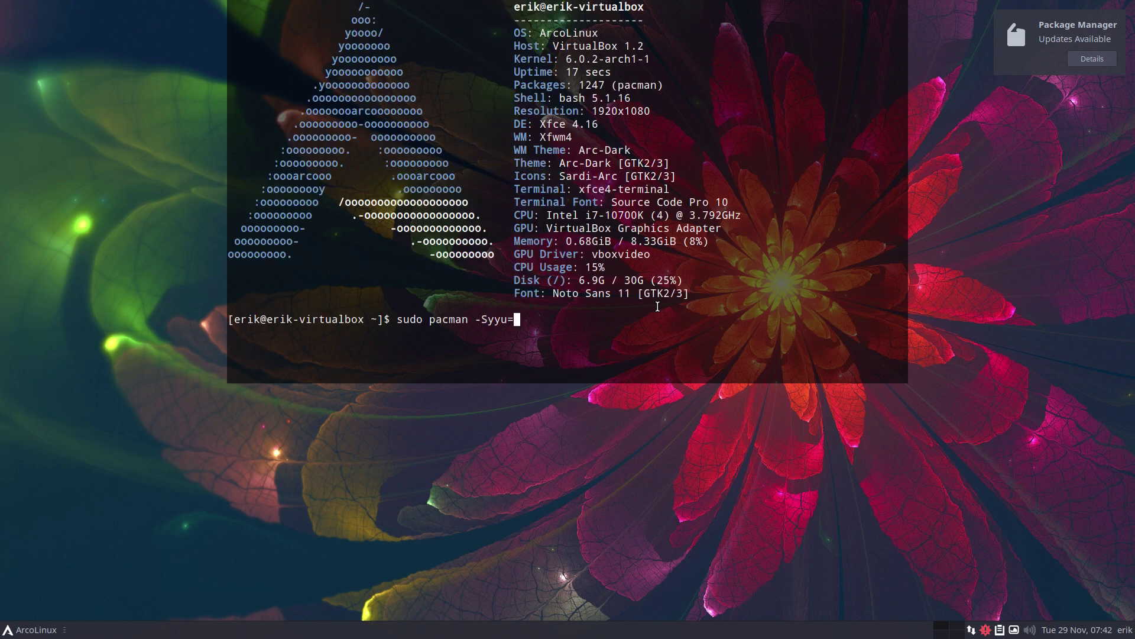
key(ctrl+plus)
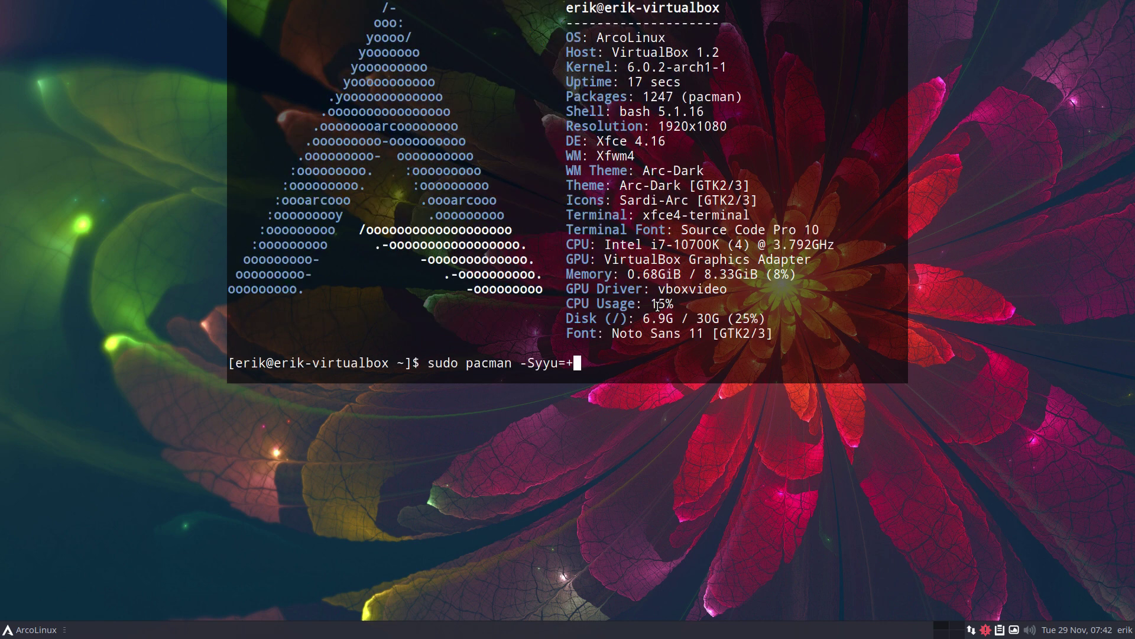
key(BackSpace)
Step: Cancel the pacman draft and run the 'update' alias instead
key(ctrl+c)
text(update)
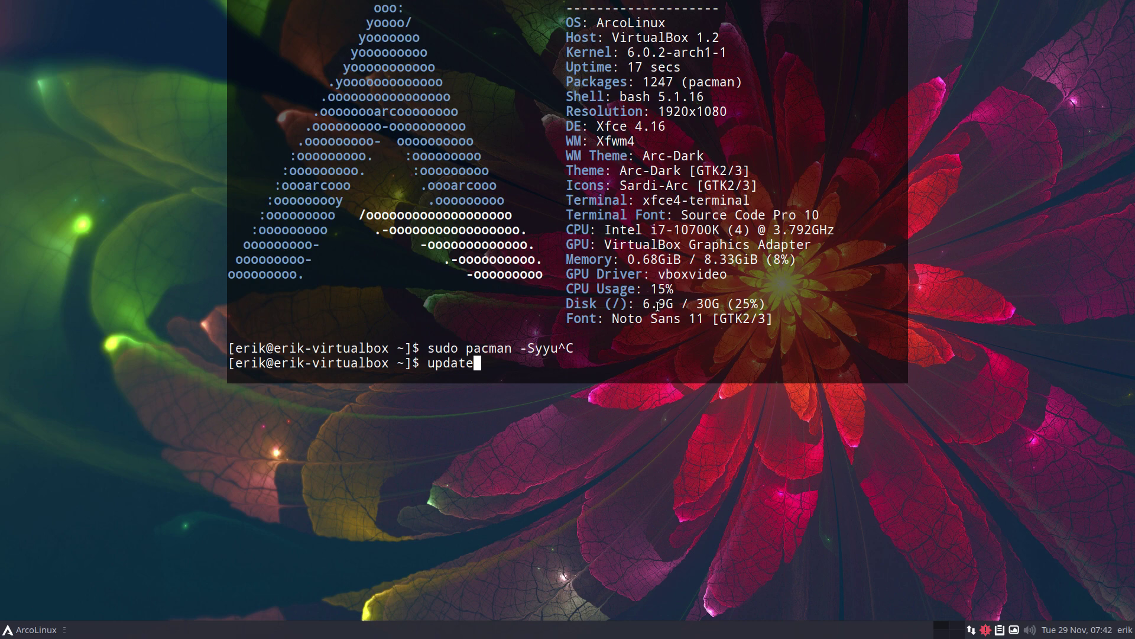
key(Return)
key(Return)
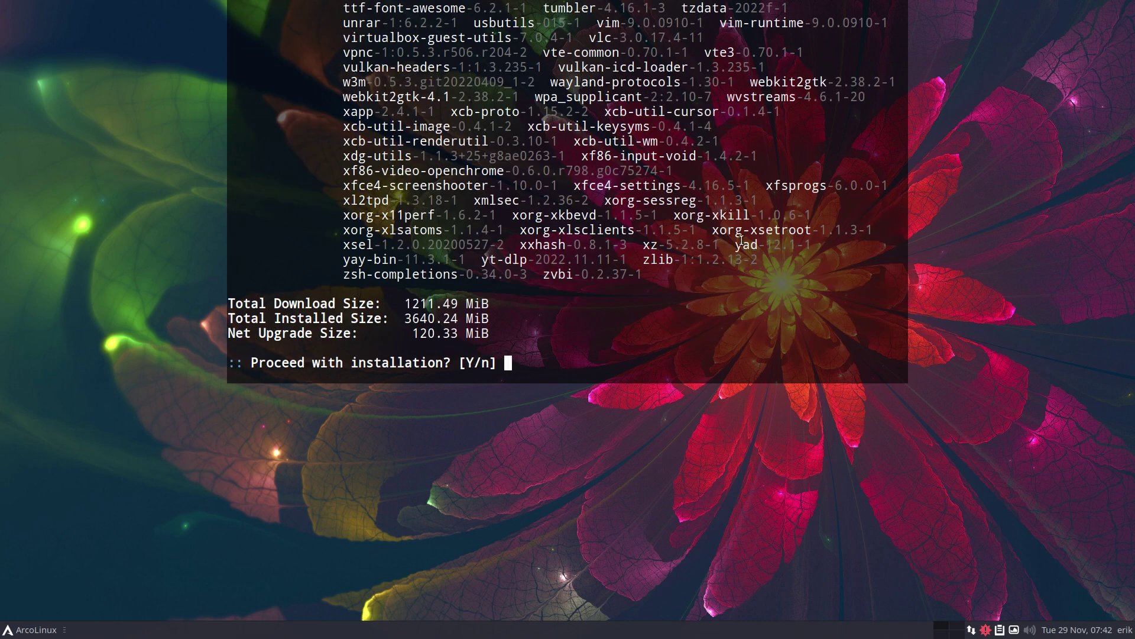
scroll(674, 236, up, 5)
scroll(674, 236, up, 16)
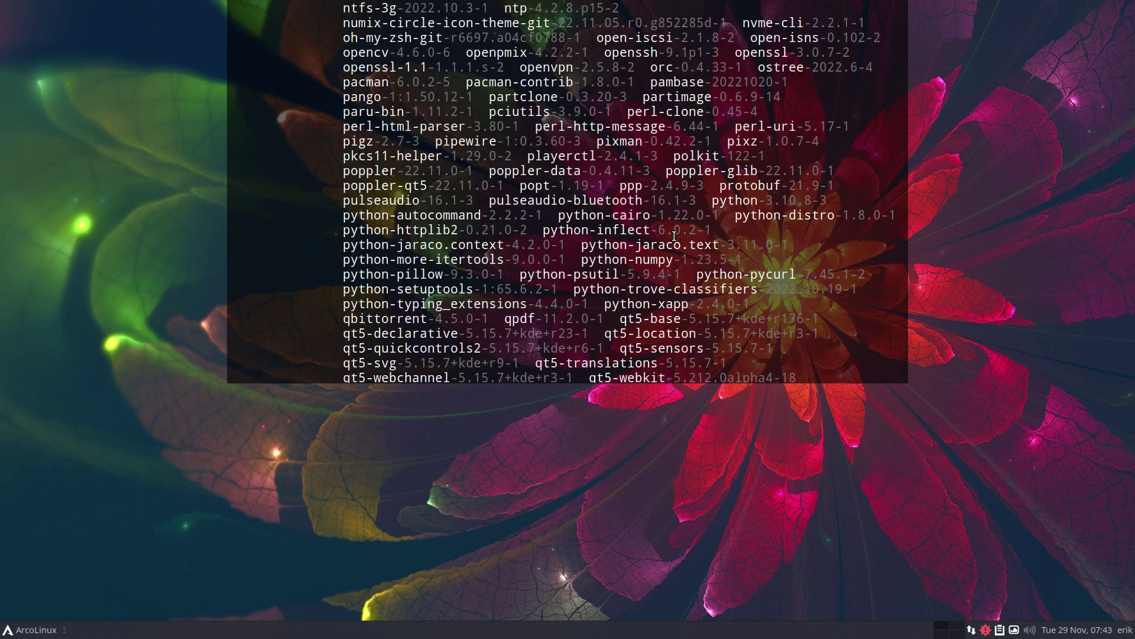
scroll(674, 236, up, 20)
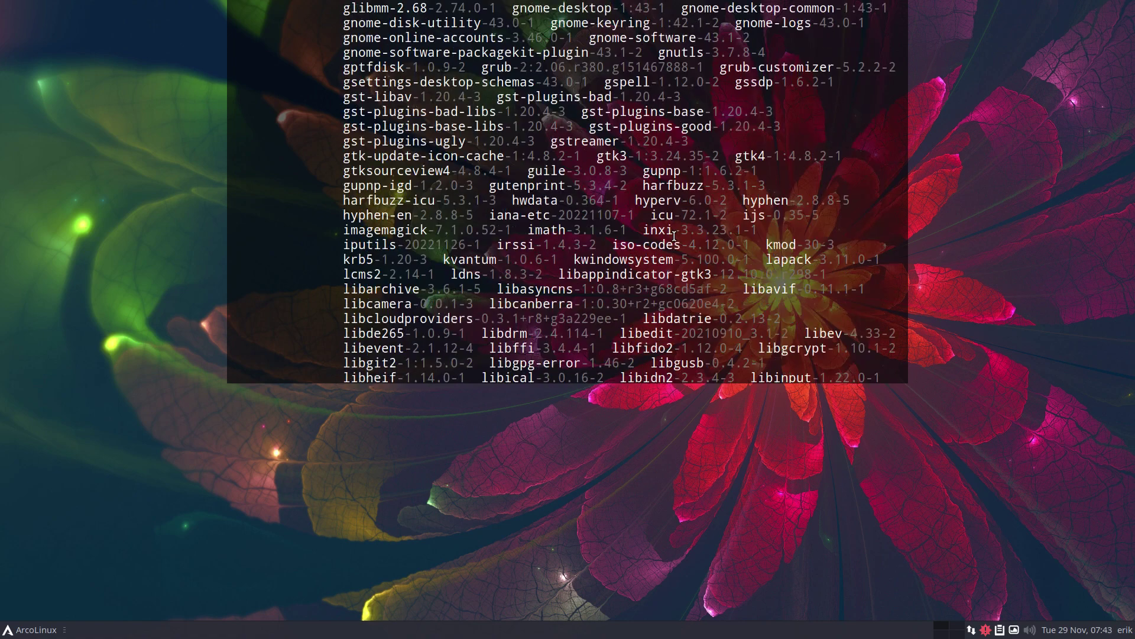
scroll(673, 236, up, 4)
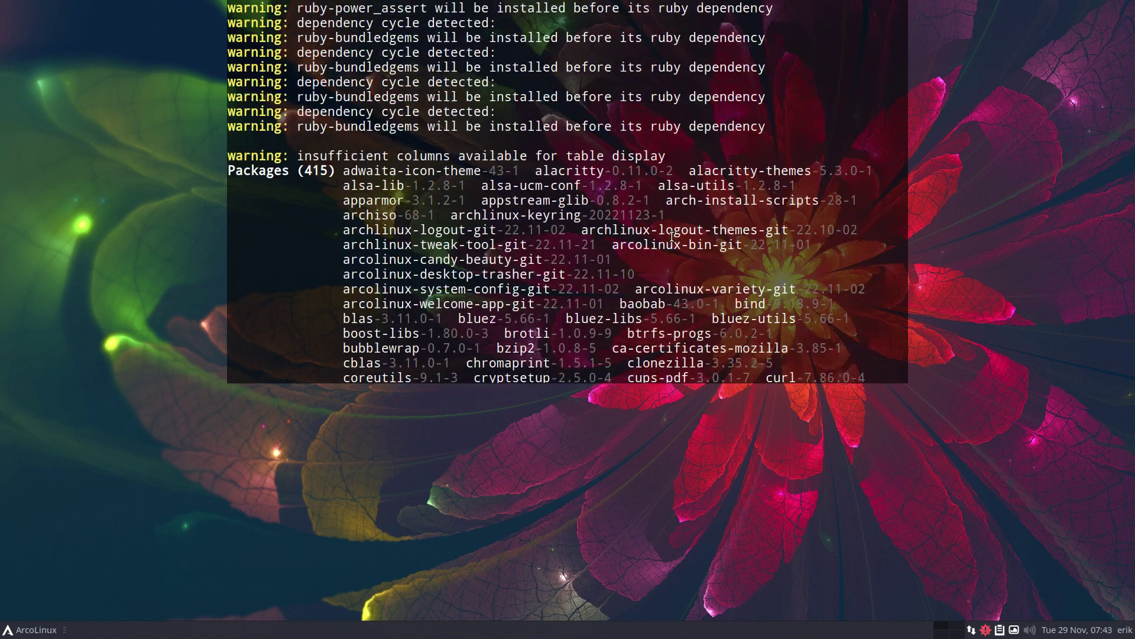
drag(565, 304, 615, 254)
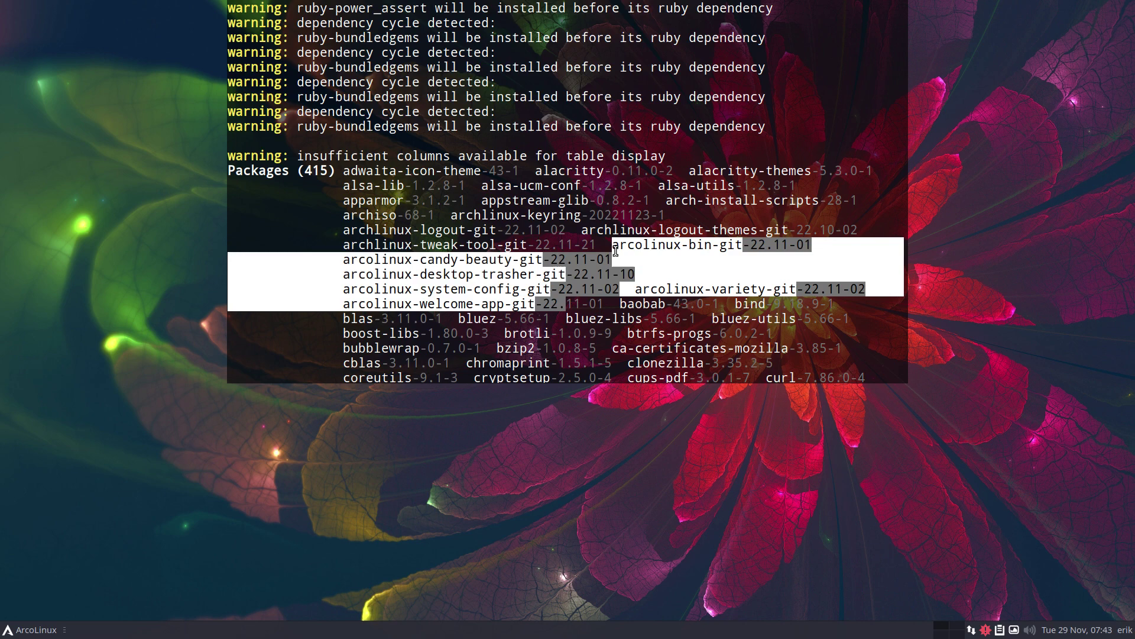
click(392, 235)
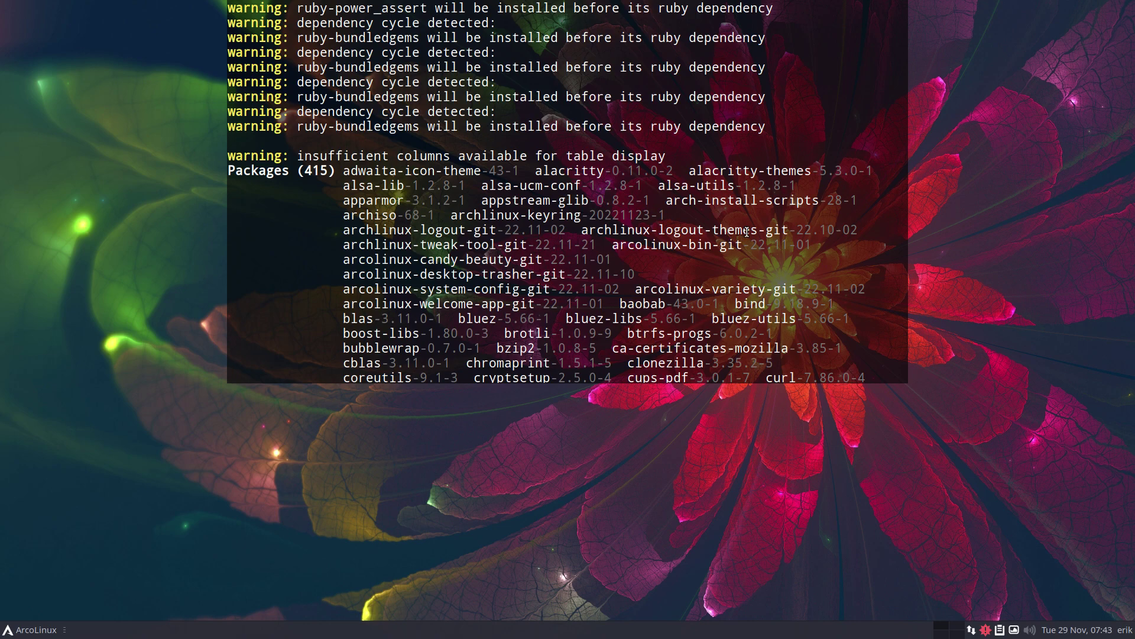
scroll(747, 232, down, 20)
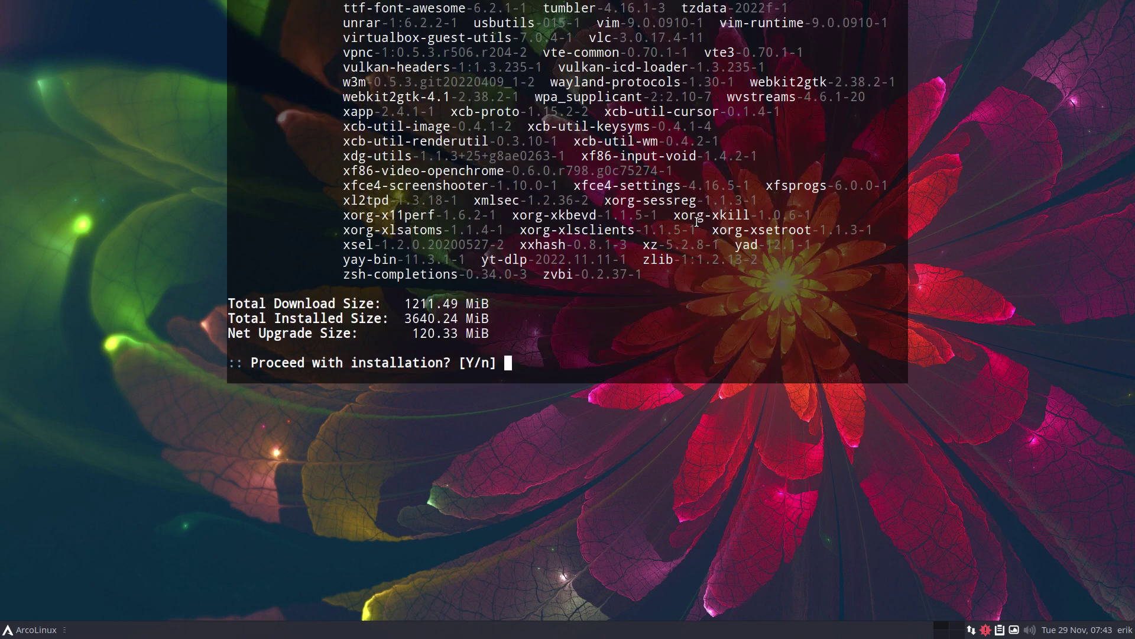
Step: Approve the 415-package upgrade, check the 1211.5 MiB download size, then hide the terminal
key(Return)
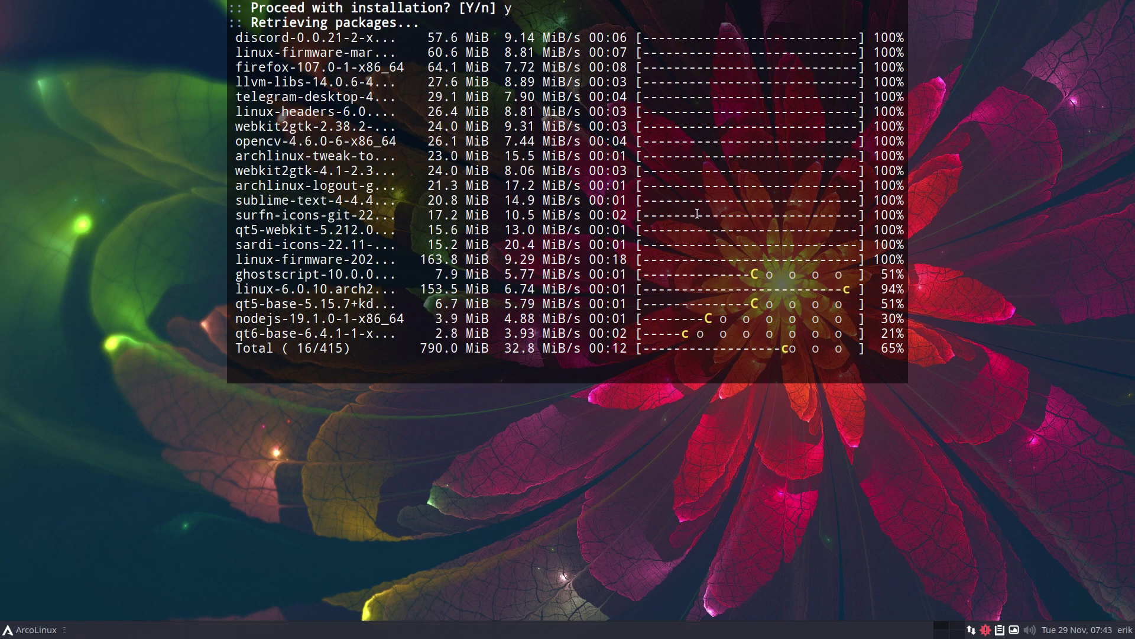
scroll(524, 225, up, 7)
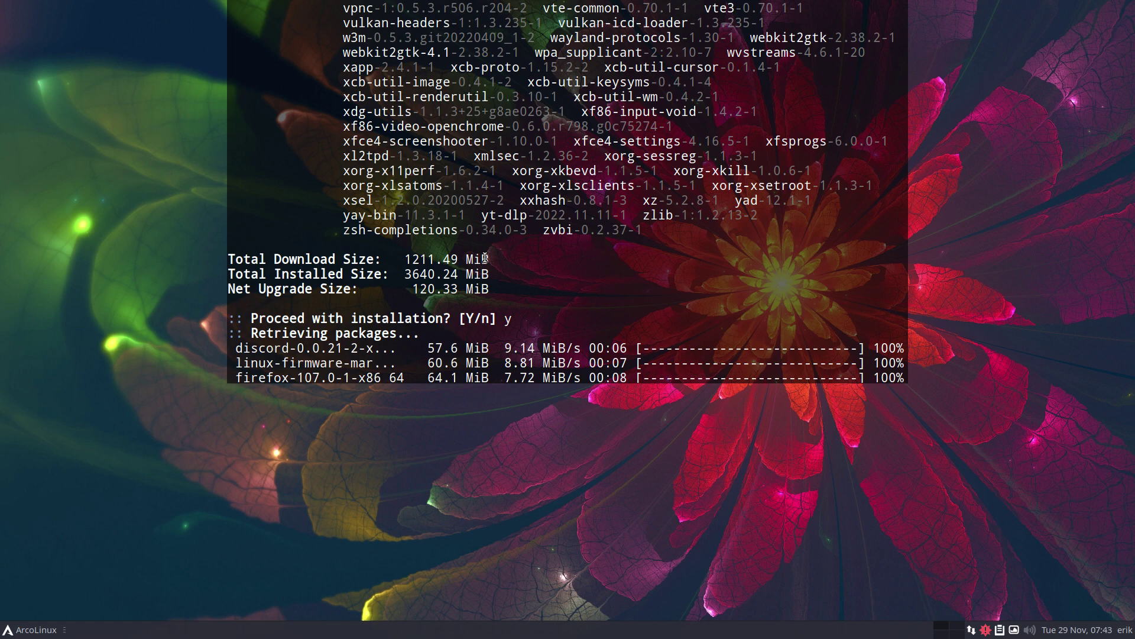
drag(405, 258, 453, 257)
click(454, 258)
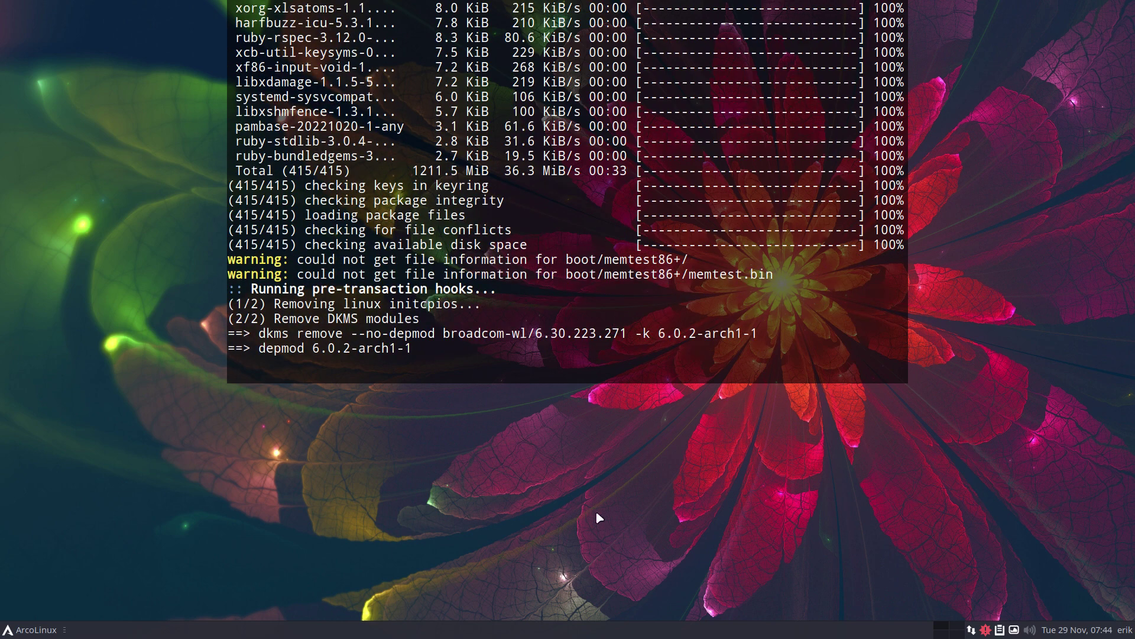
key(F12)
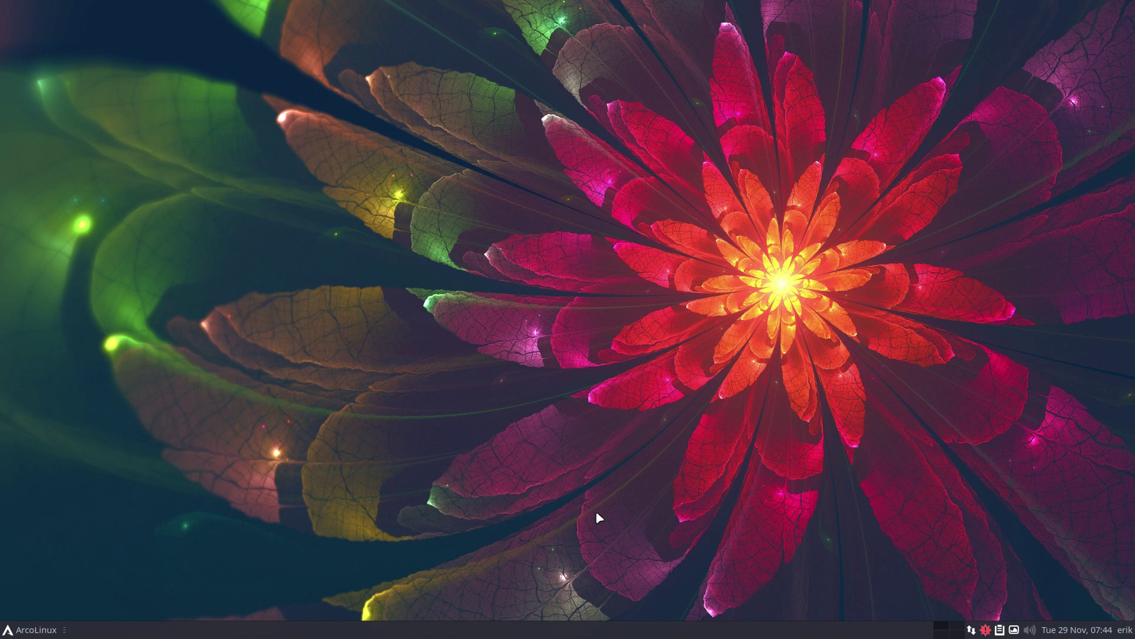
Step: In a new Alacritty with enlarged font, type sudo pacman -S archlinux-
key(super+Return)
text(s)
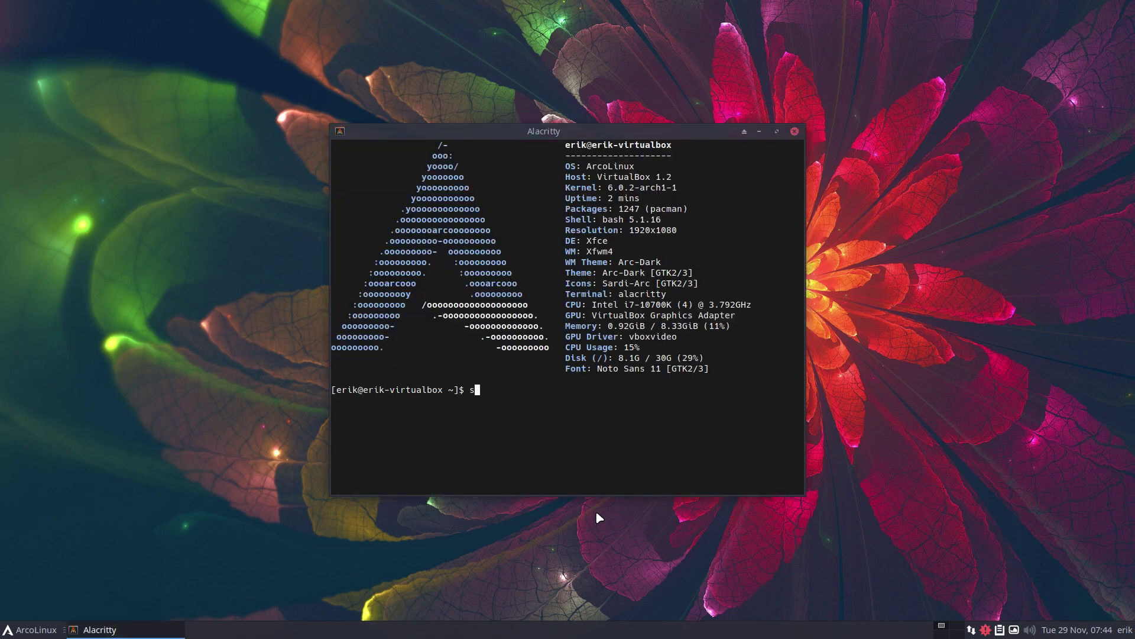
key(ctrl+plus)
key(ctrl+plus)
key(ctrl+plus)
key(ctrl+plus)
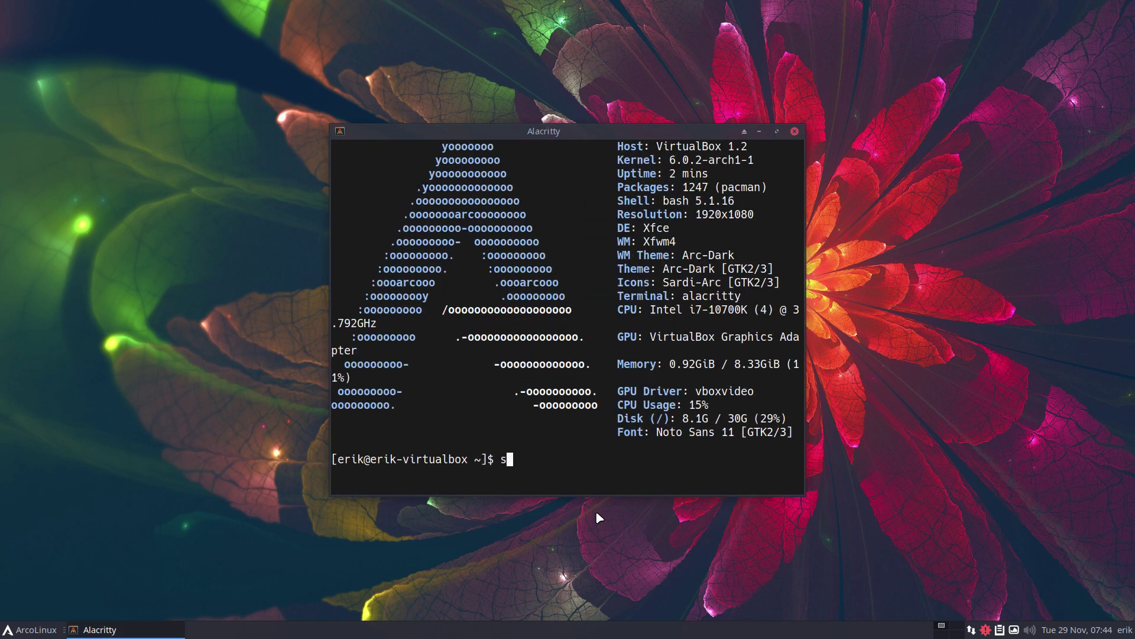
text(udo pacam)
key(BackSpace)
key(BackSpace)
text(man -S archlinux-)
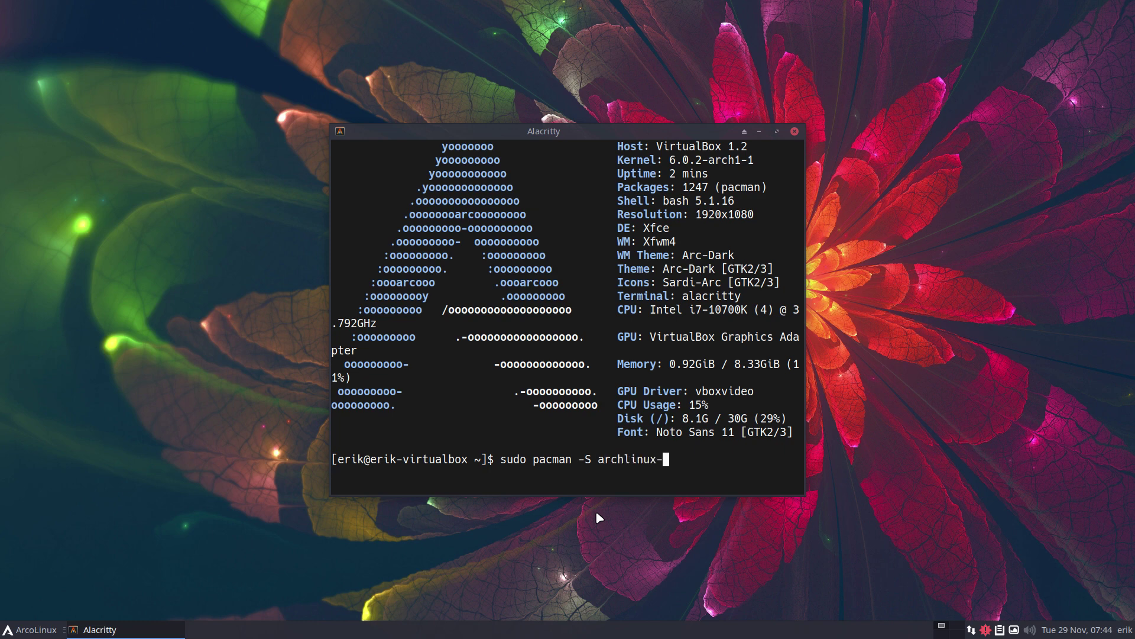
Step: Tab-complete the package to archlinux-keyring, then close Alacritty without running it
key(Tab)
key(Tab)
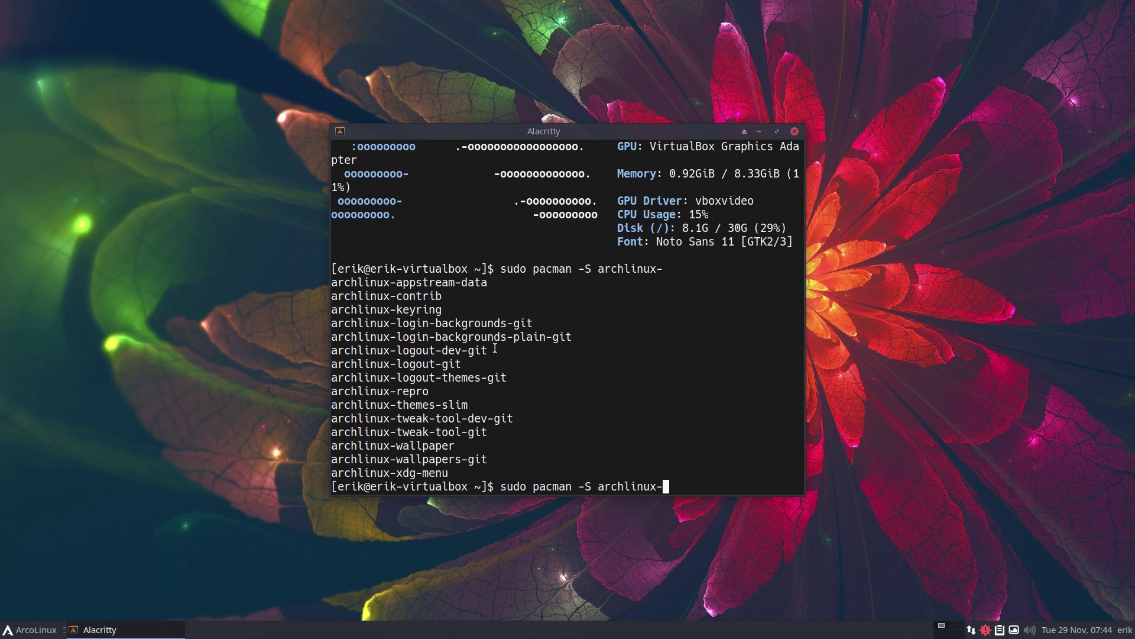
double_click(418, 309)
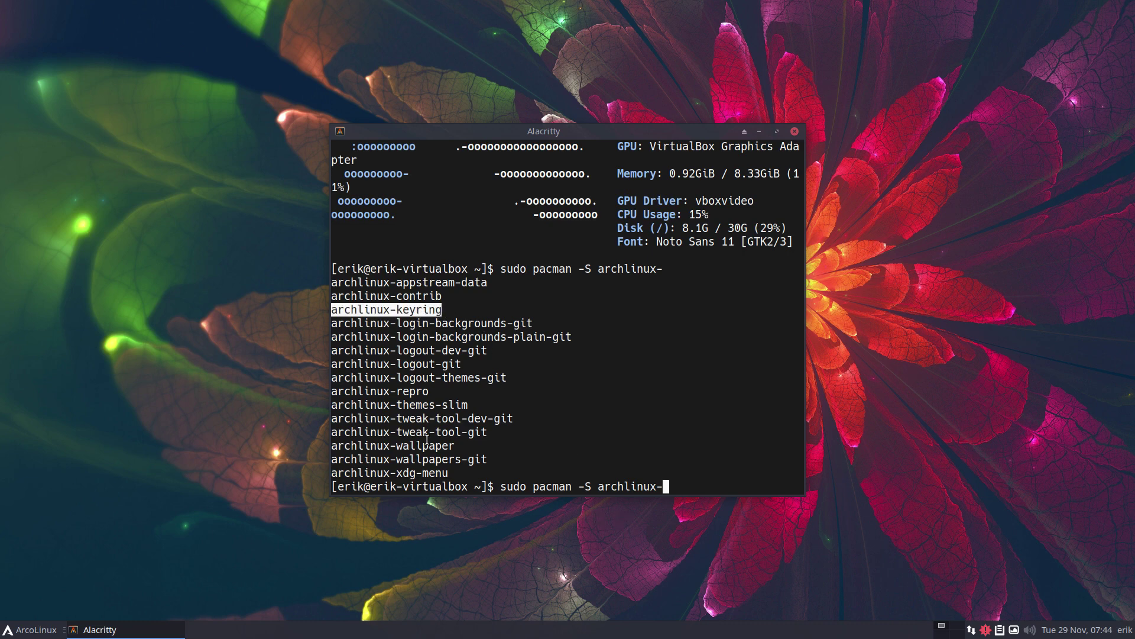
text(key)
key(Tab)
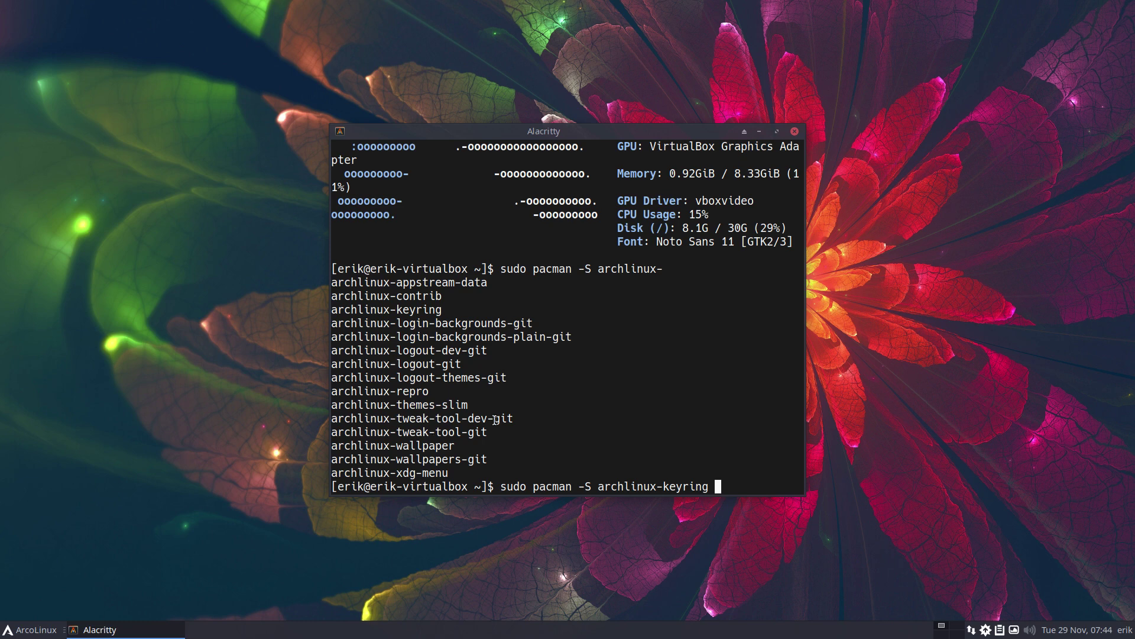
click(794, 132)
Step: Check the finished upgrade in the drop-down terminal, then start a fresh Alacritty
key(F12)
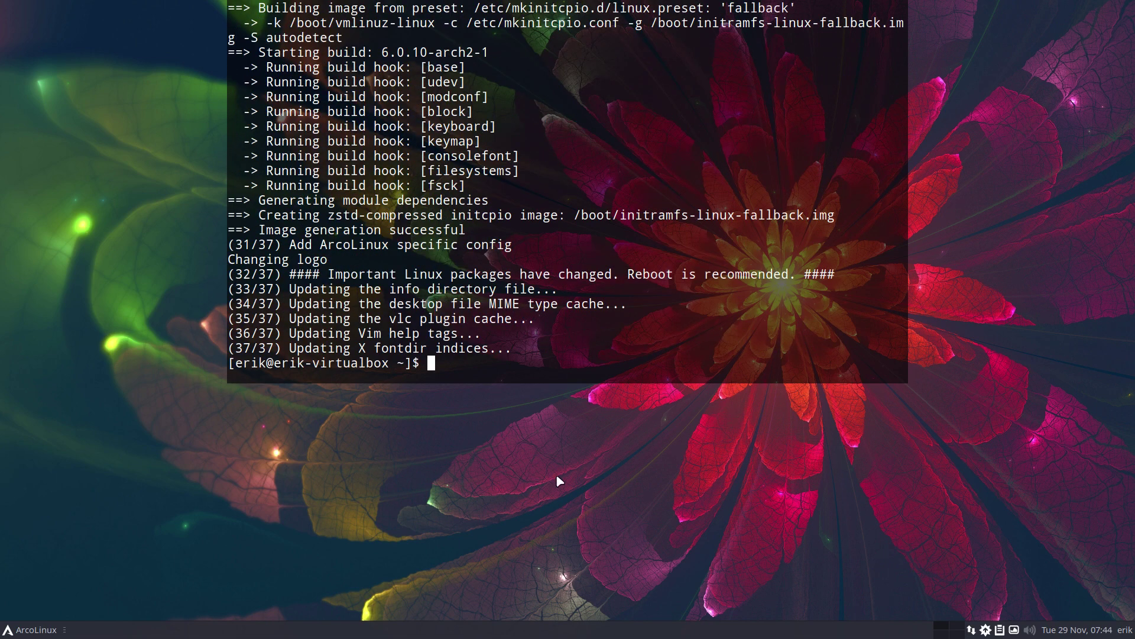
key(F12)
key(super+Return)
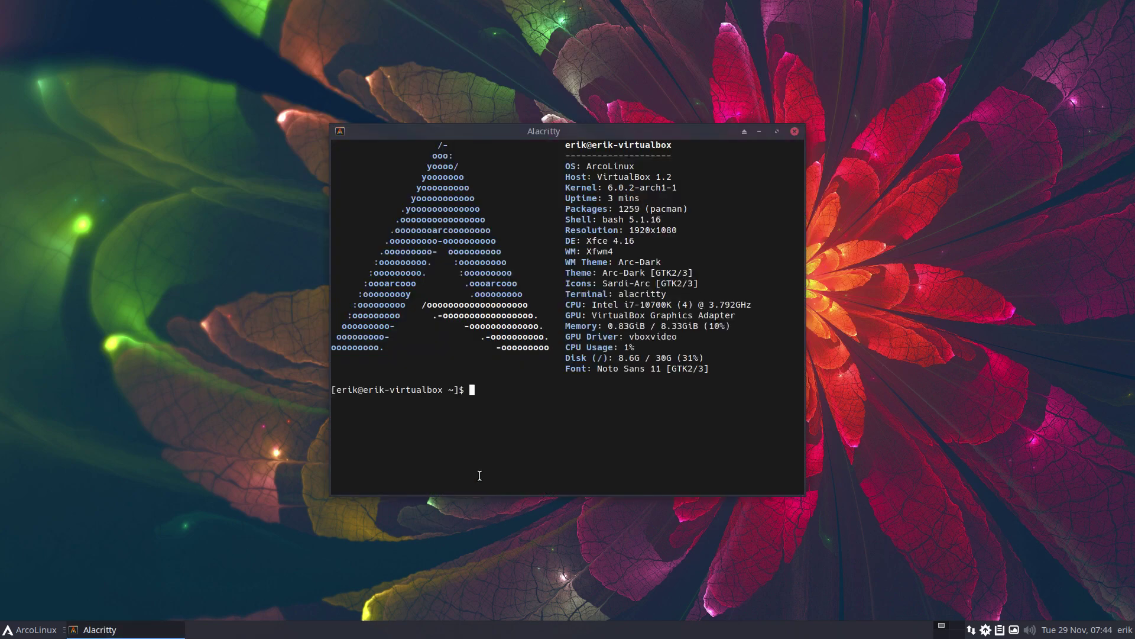
text(alias cb)
Step: Show the cb alias definition, type bupskel, and open the home folder in Thunar
key(Return)
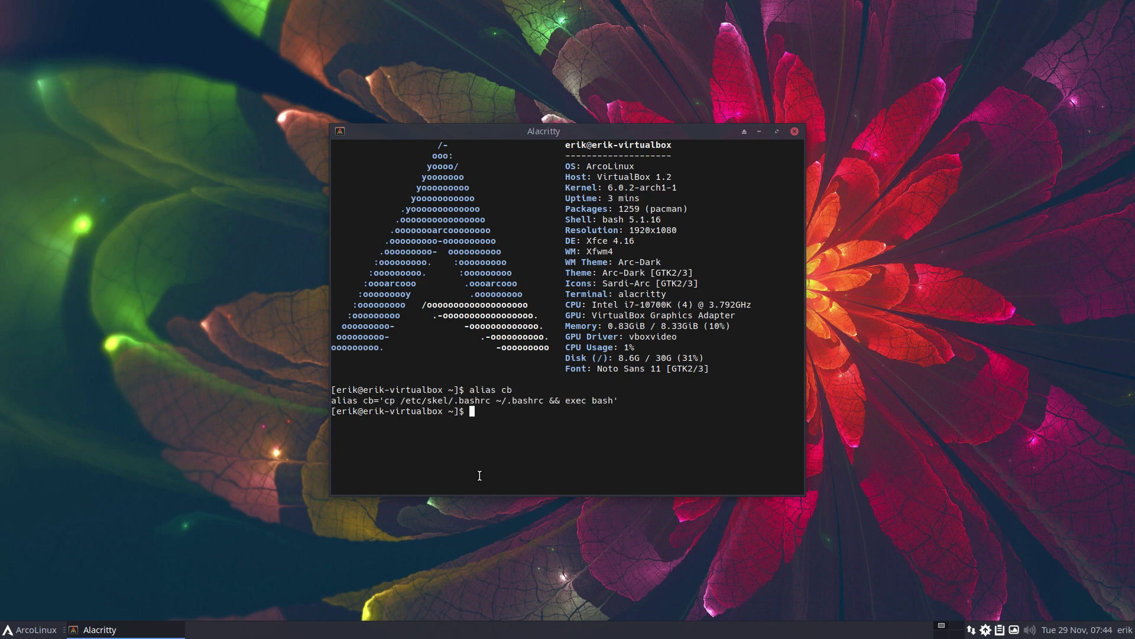
text(bupskel)
key(ctrl+alt+f)
Step: Show hidden files, tile Thunar and Alacritty side by side, run bupskel, and select .skel-backup-2022.11.29-07.46.04
key(ctrl+h)
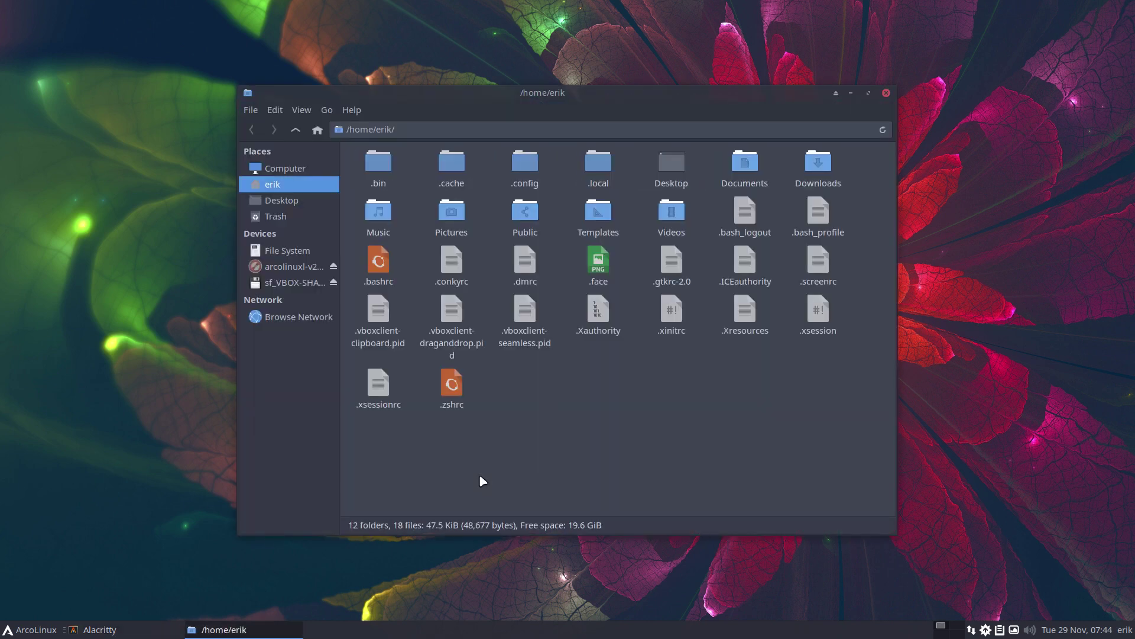
drag(517, 111, 1, 134)
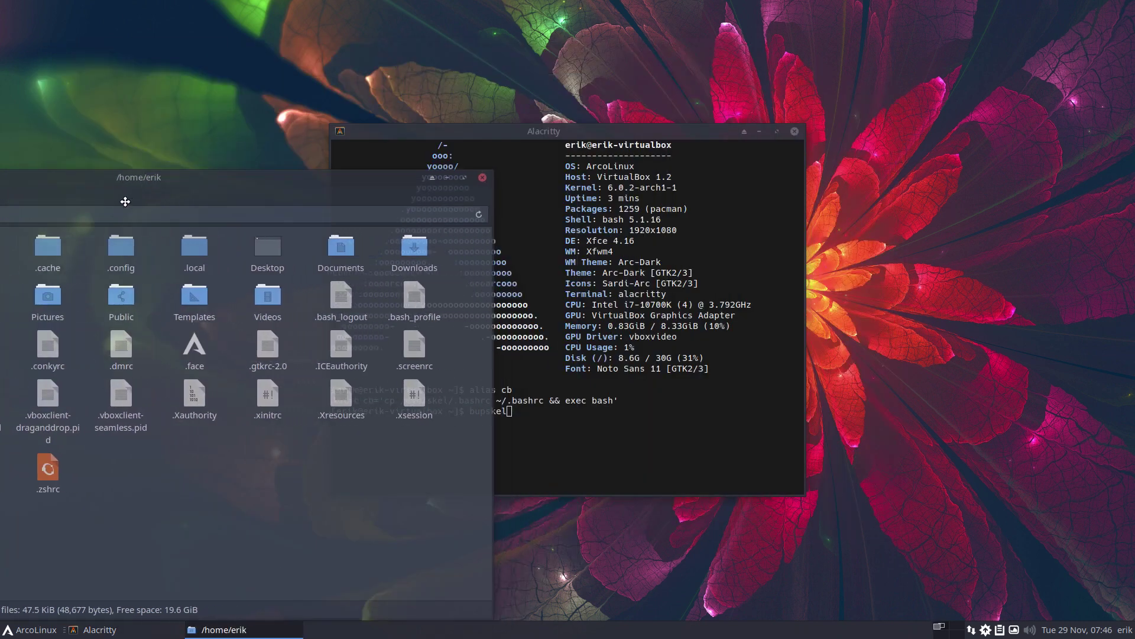
drag(572, 137, 896, 111)
text(bupskel)
key(Return)
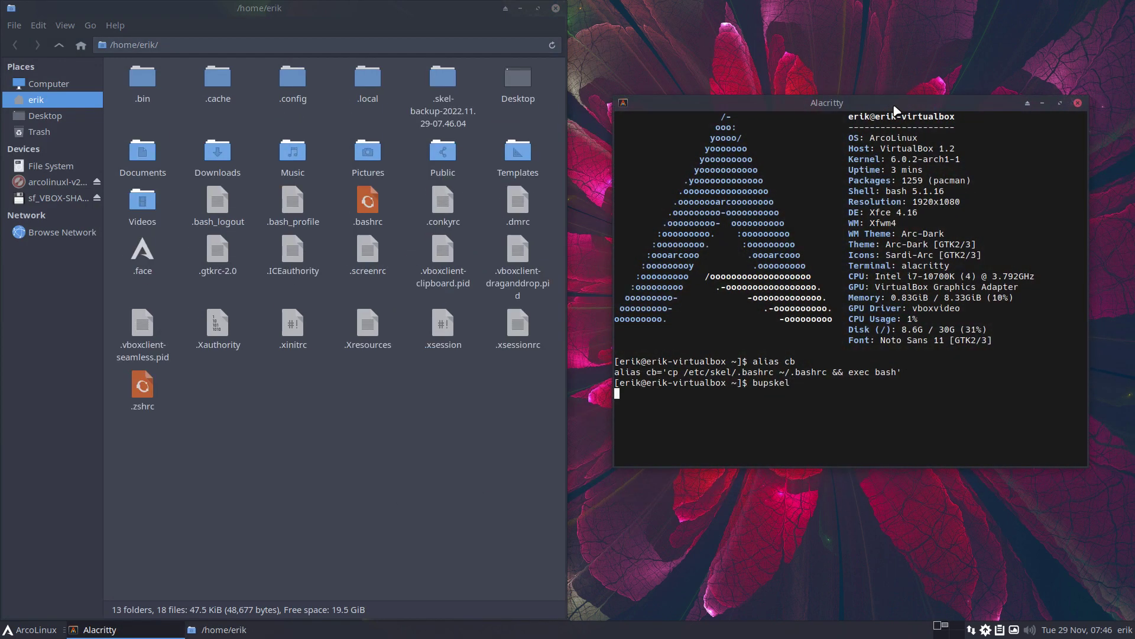
click(460, 89)
click(438, 95)
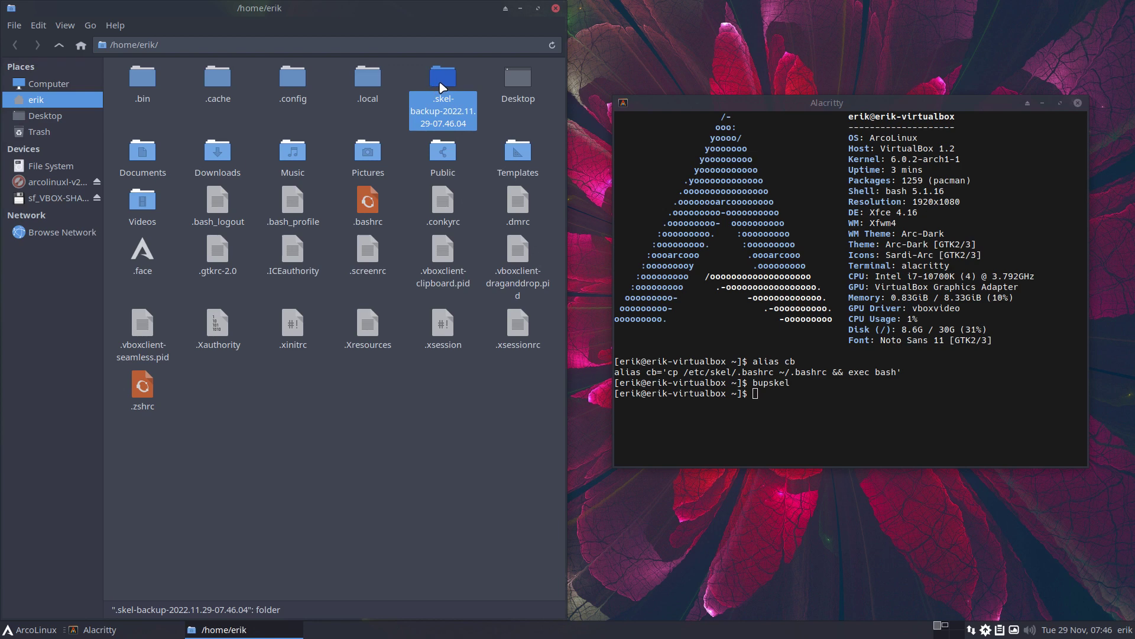
Step: Run bupskel again and select both backups, 07.46.04 and 07.46.22
click(738, 407)
key(Up)
key(Return)
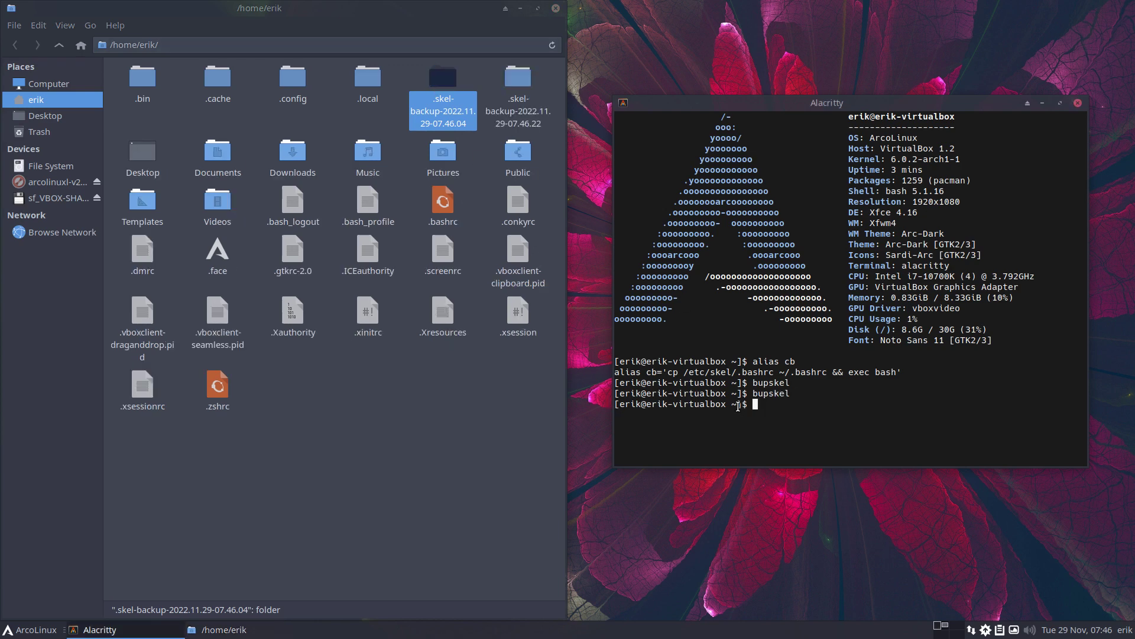
click(440, 77)
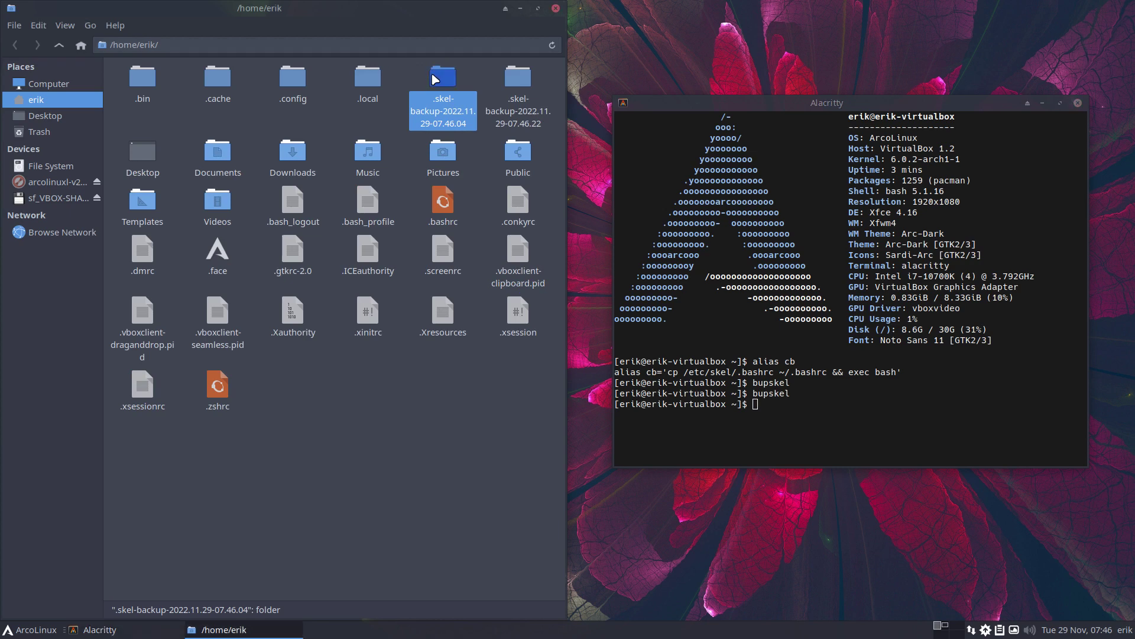
click(511, 77)
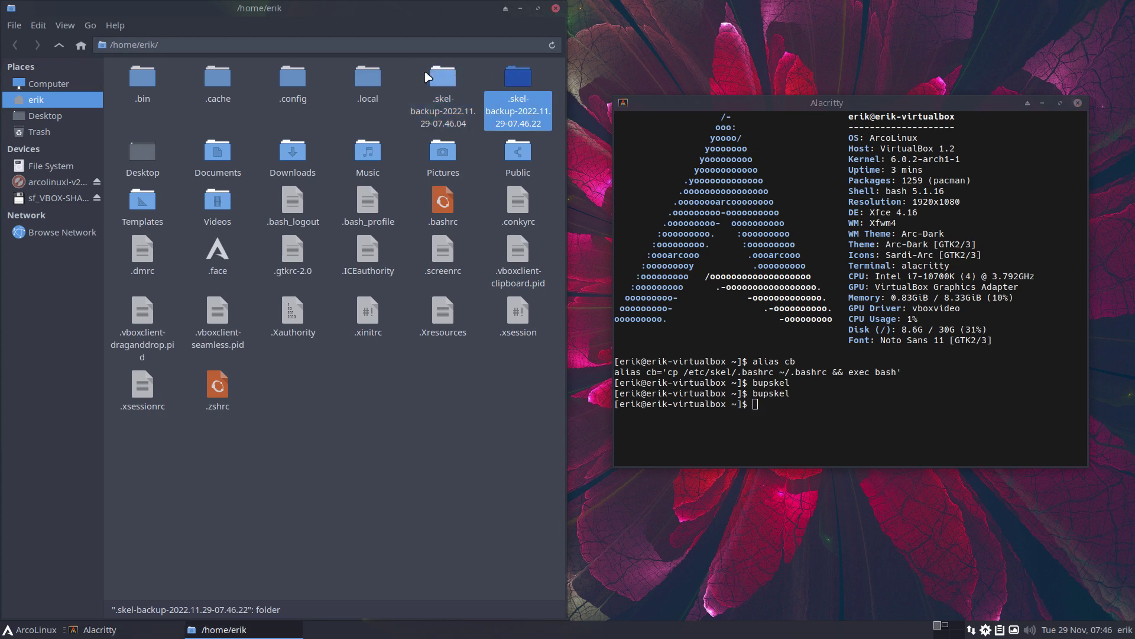
drag(421, 71, 513, 87)
Step: Compare the 07.46.04 and 07.46.22 backups in Meld, see no differences, close it, return to Alacritty
right_click(513, 85)
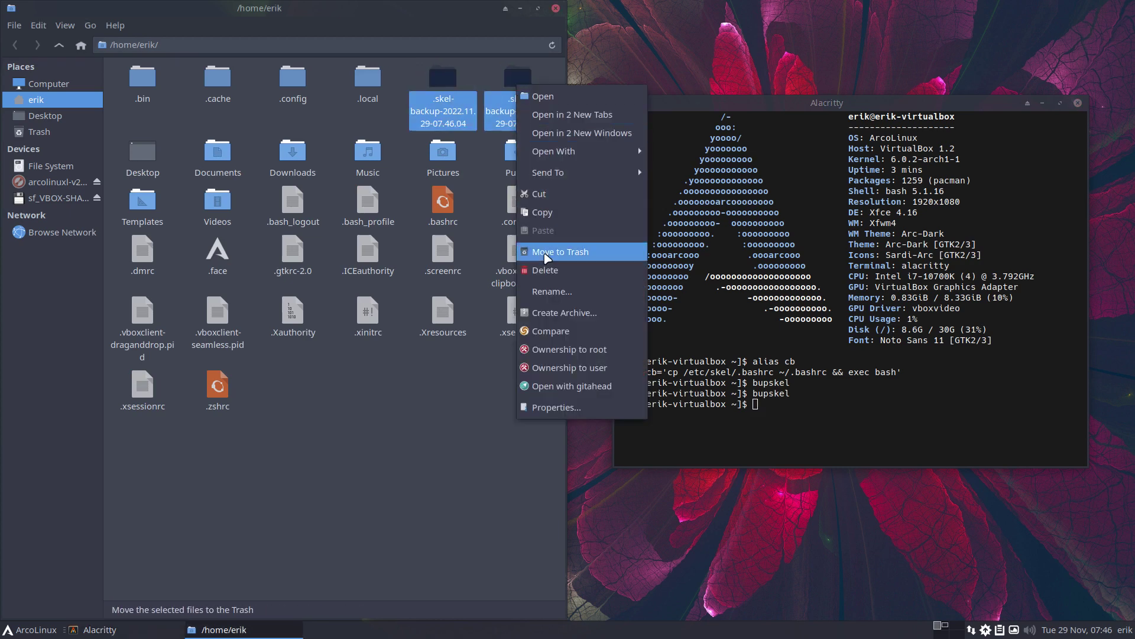
click(518, 334)
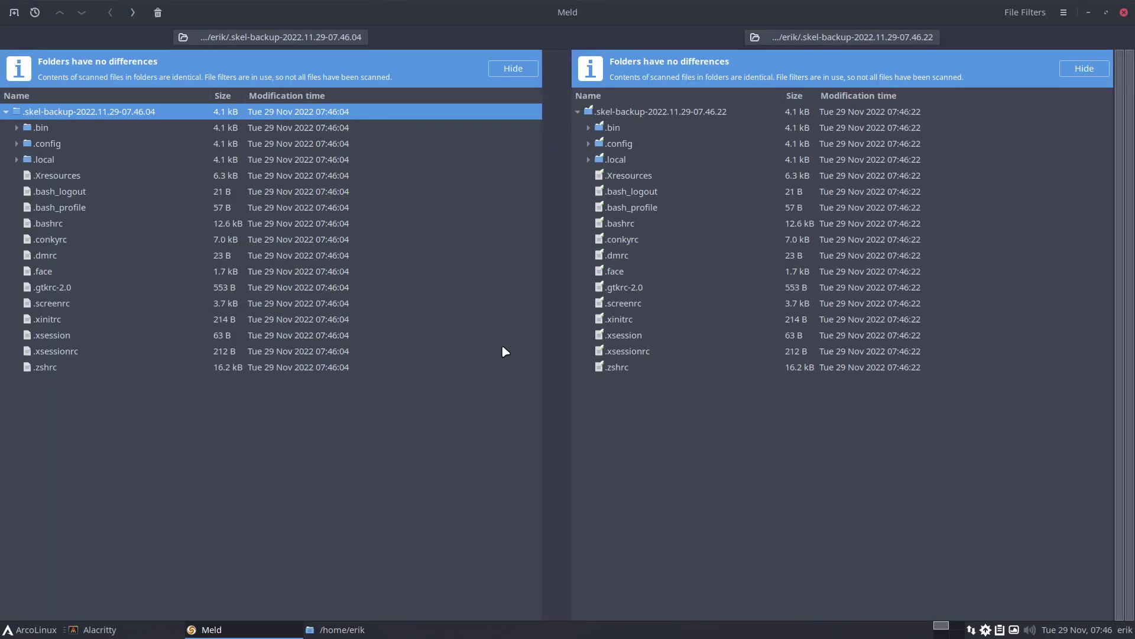
click(1123, 12)
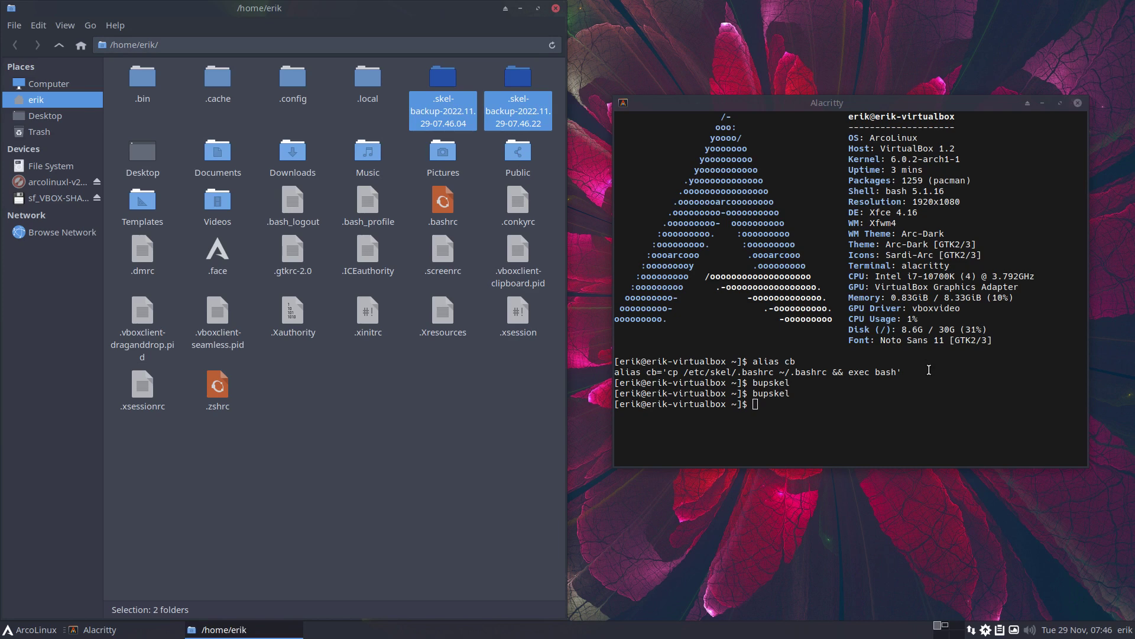
click(906, 395)
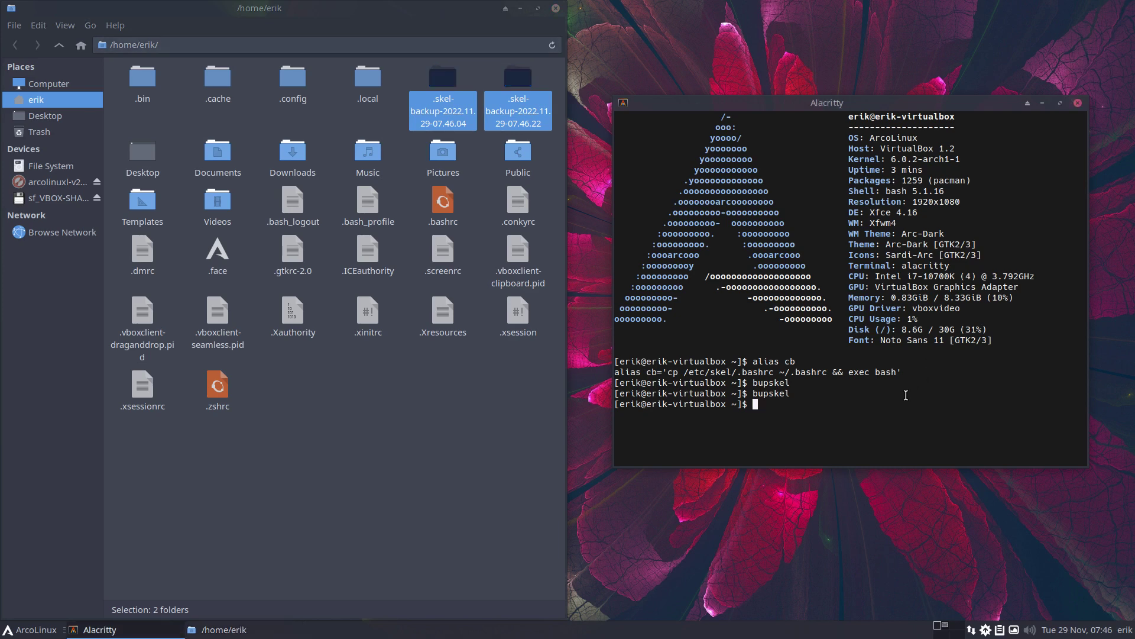
Step: Install arcolinux-chadwm-git with sudo pacman -S, check its /etc/skel/.config path, and recall bupskel
text(sudo pacman -S arcolinux-chadwm-)
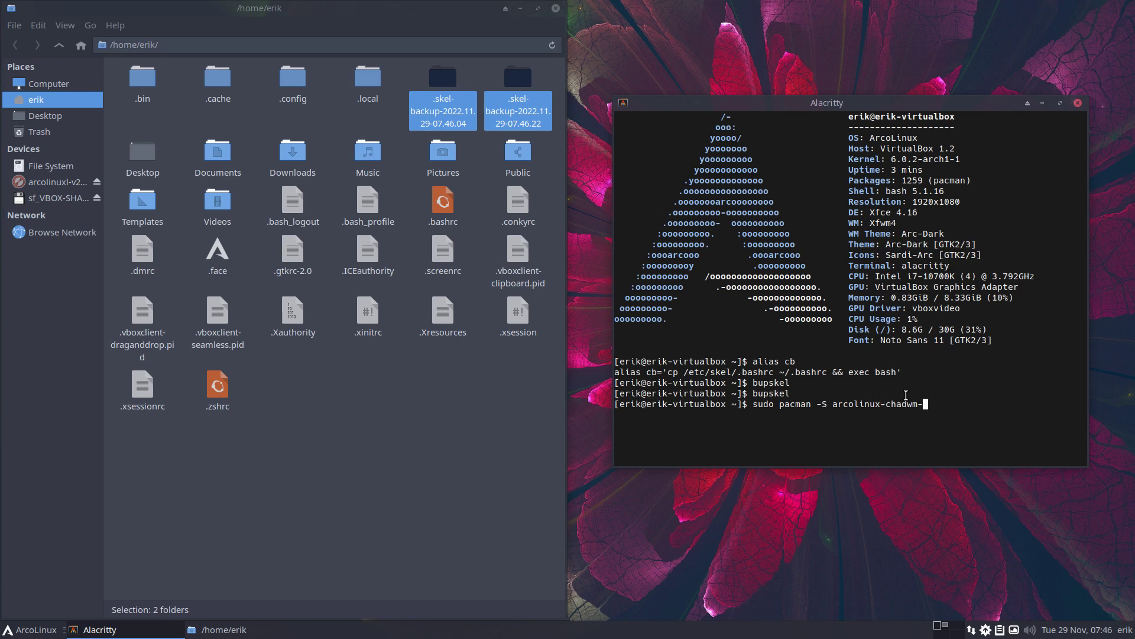
text(git)
key(Return)
key(Return)
key(Return)
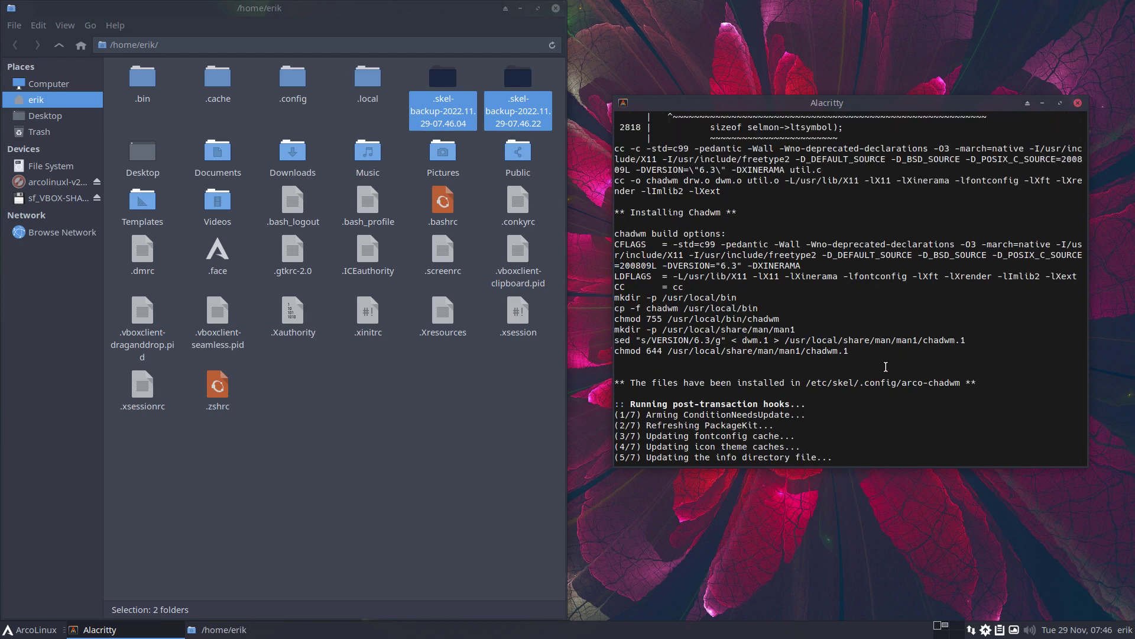
drag(807, 385, 878, 393)
click(869, 405)
key(Up)
key(Up)
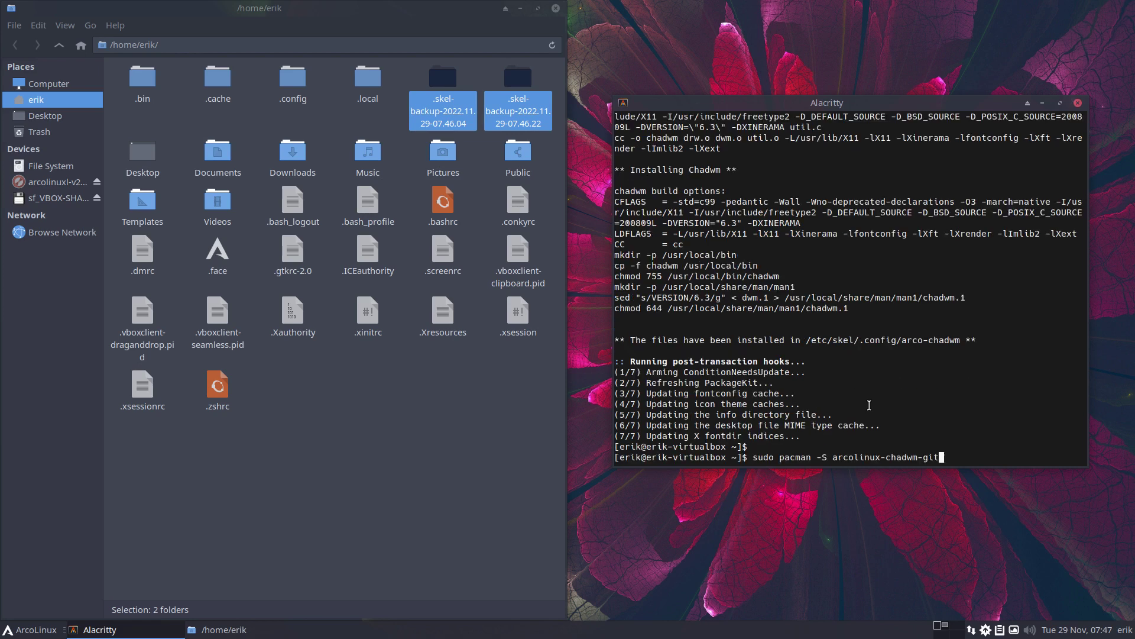
Step: Make a new skel backup and compare 07.47.04 with 07.46.22 in Meld, collapsing arco-chadwm and eww
key(Return)
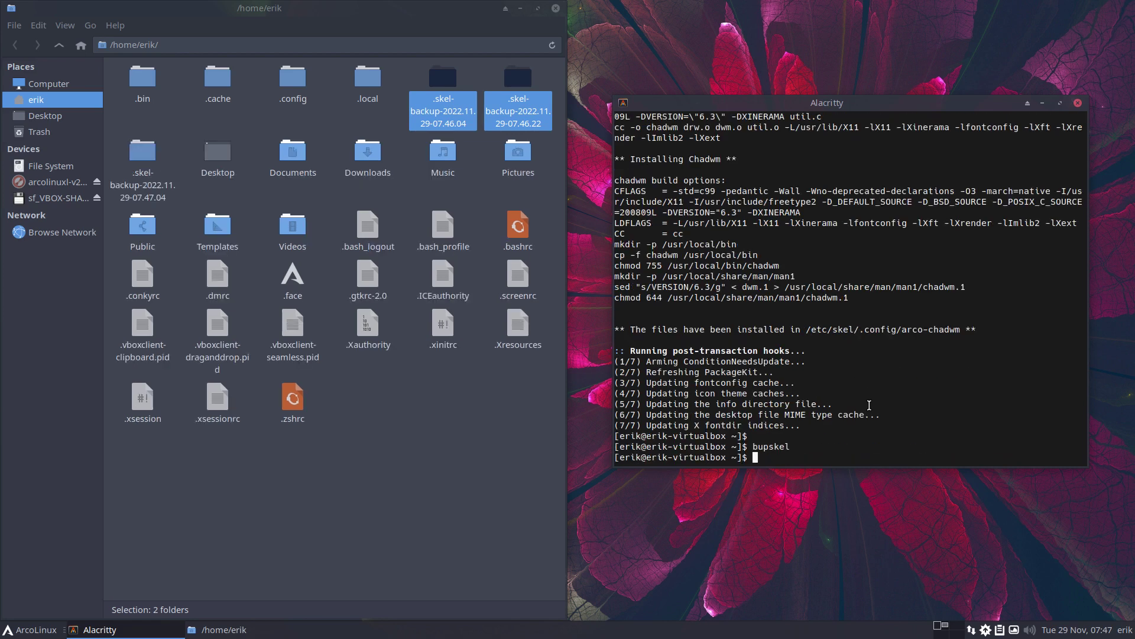
click(152, 164)
ctrl+click(517, 88)
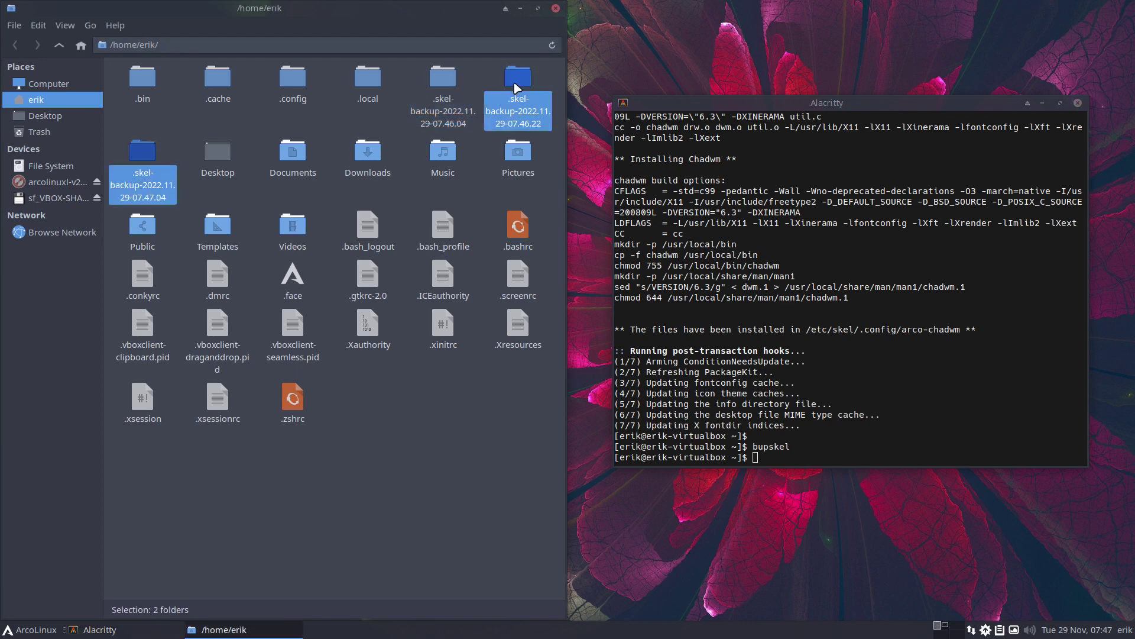
right_click(518, 88)
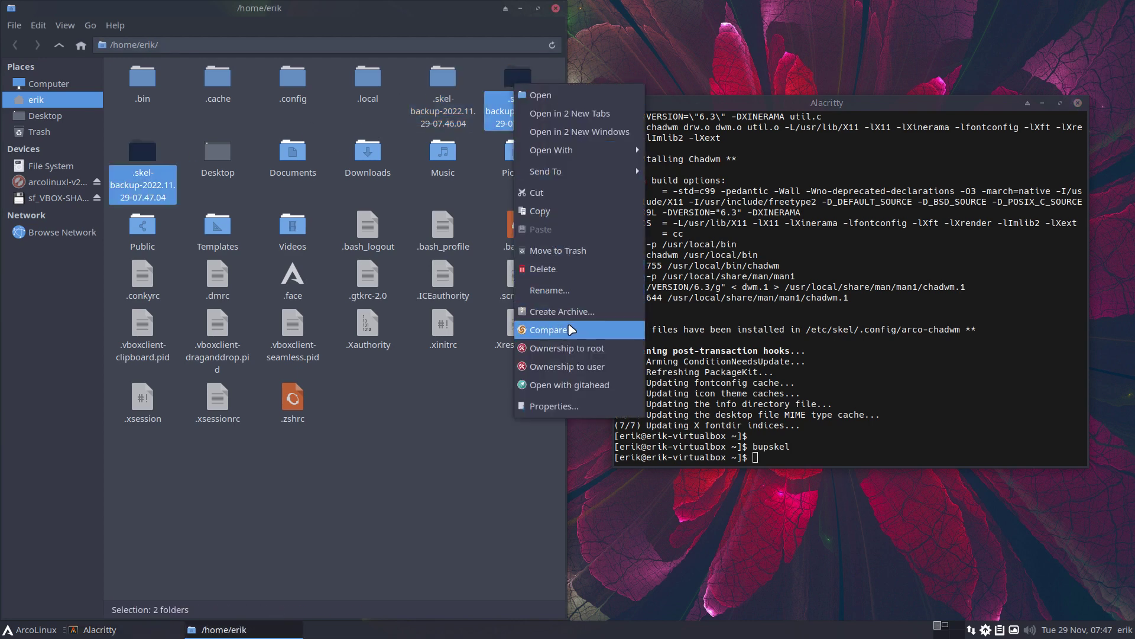
click(571, 330)
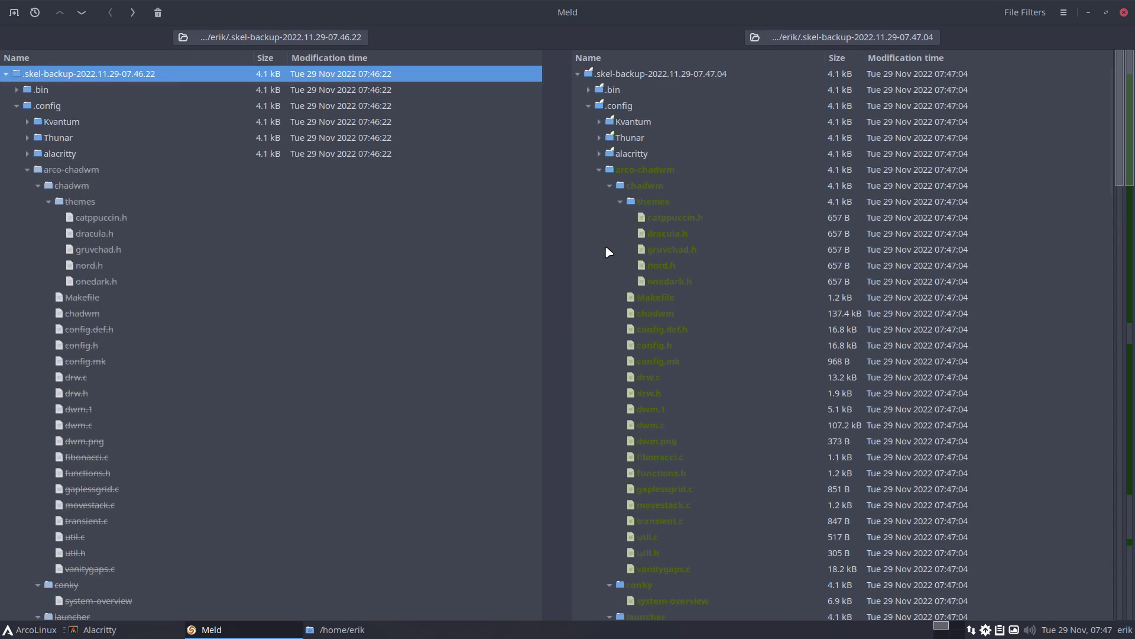
click(599, 170)
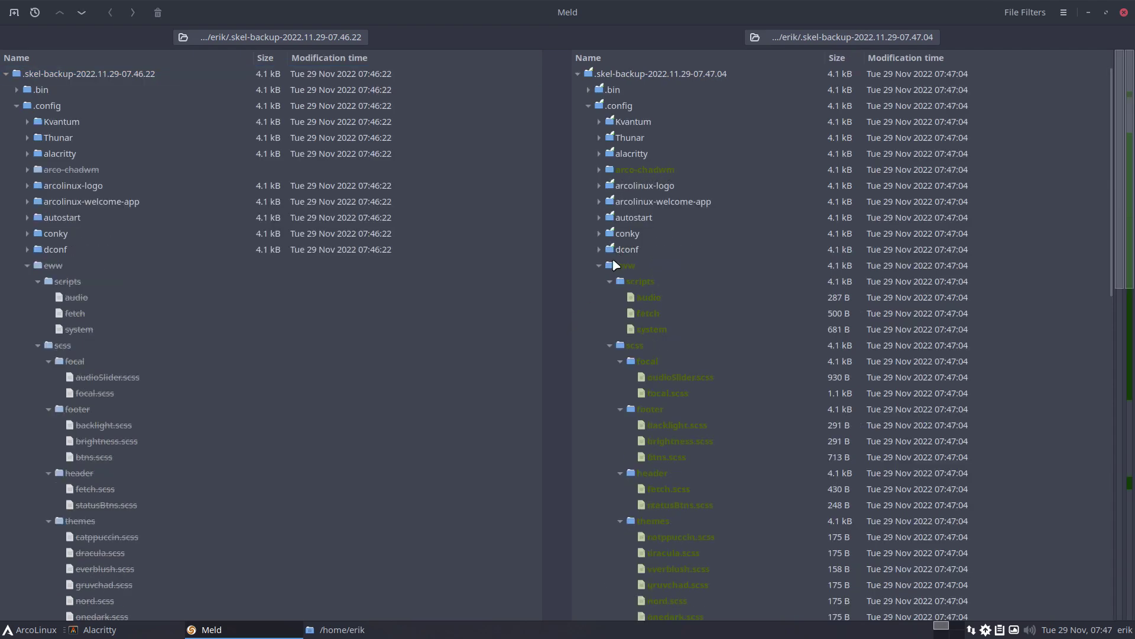
click(599, 266)
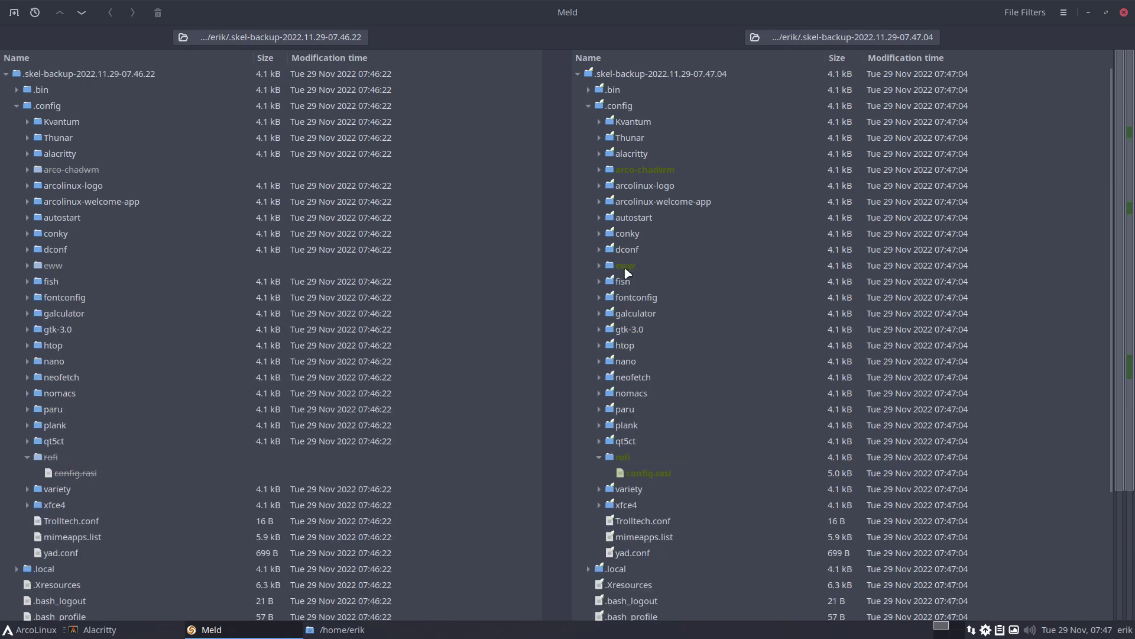
Step: Filter out identical items and collapse the arco-chadwm, eww and rofi folders
click(1064, 13)
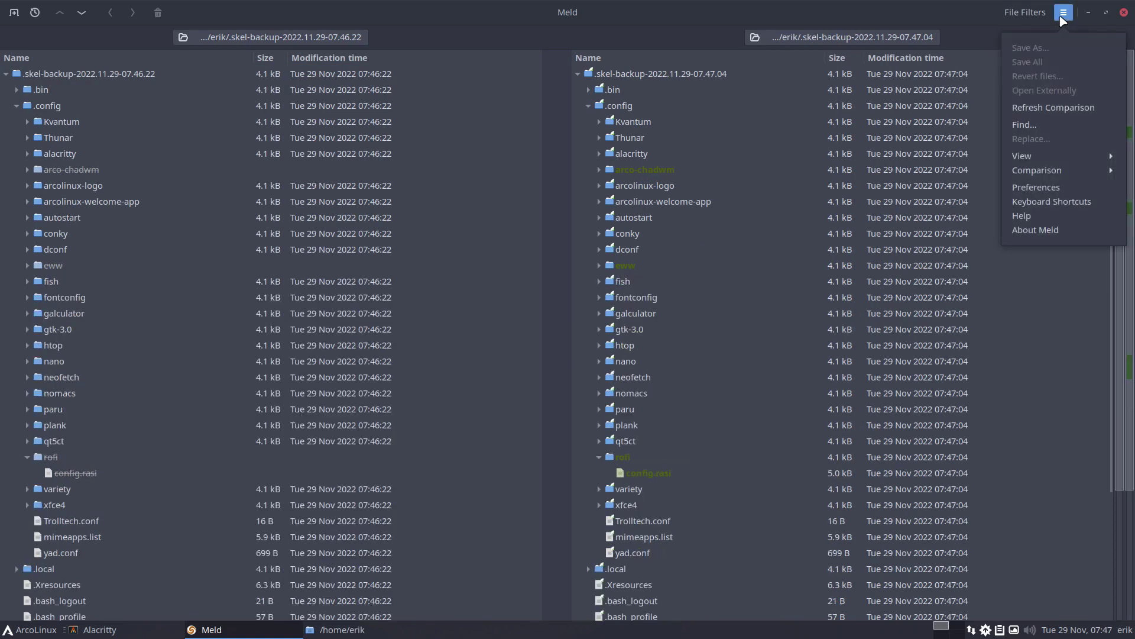
click(1027, 15)
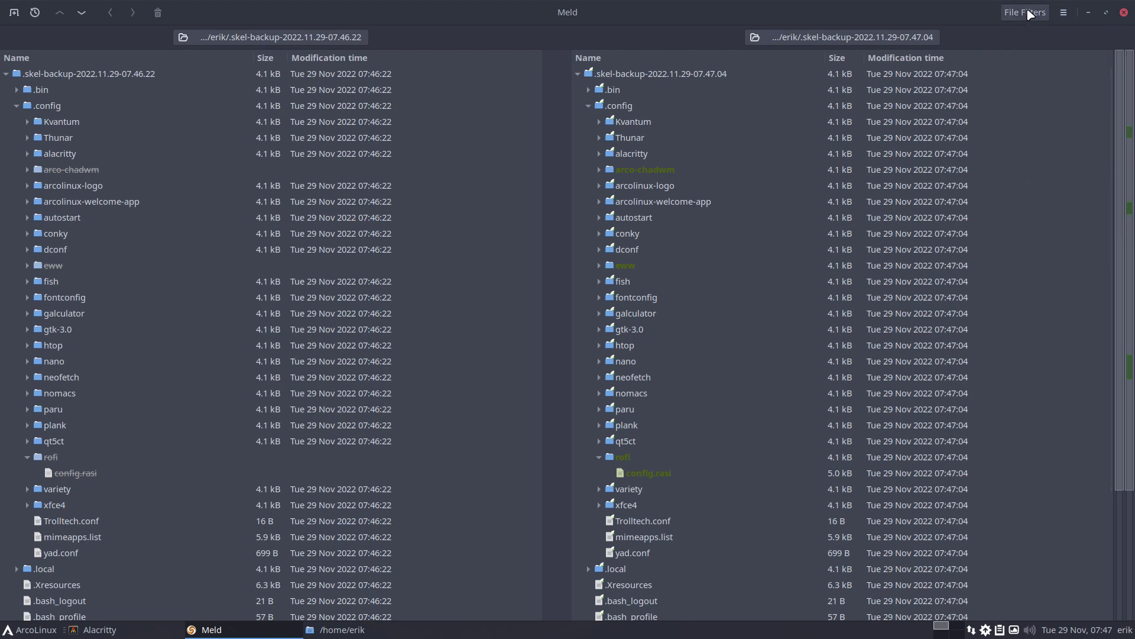
click(1027, 15)
click(1072, 59)
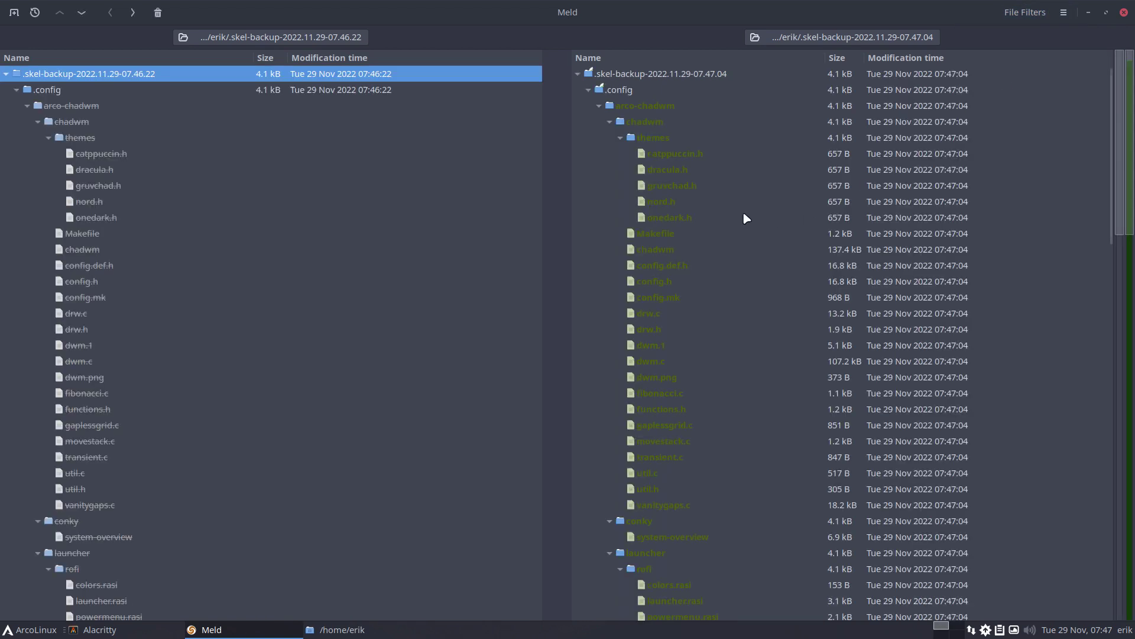
click(599, 106)
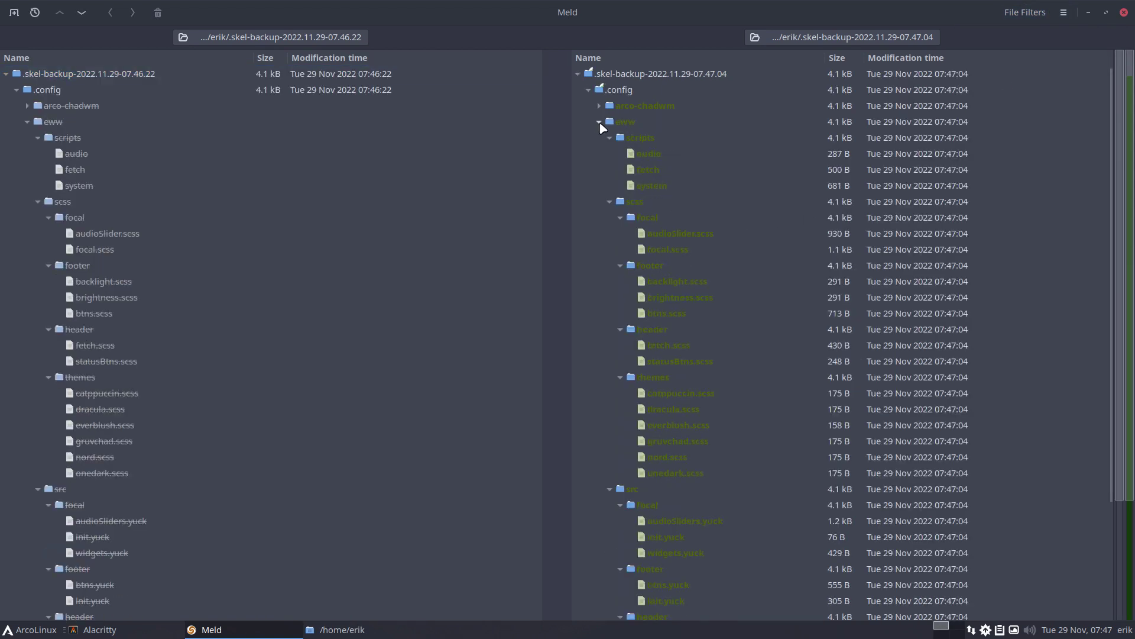
click(599, 122)
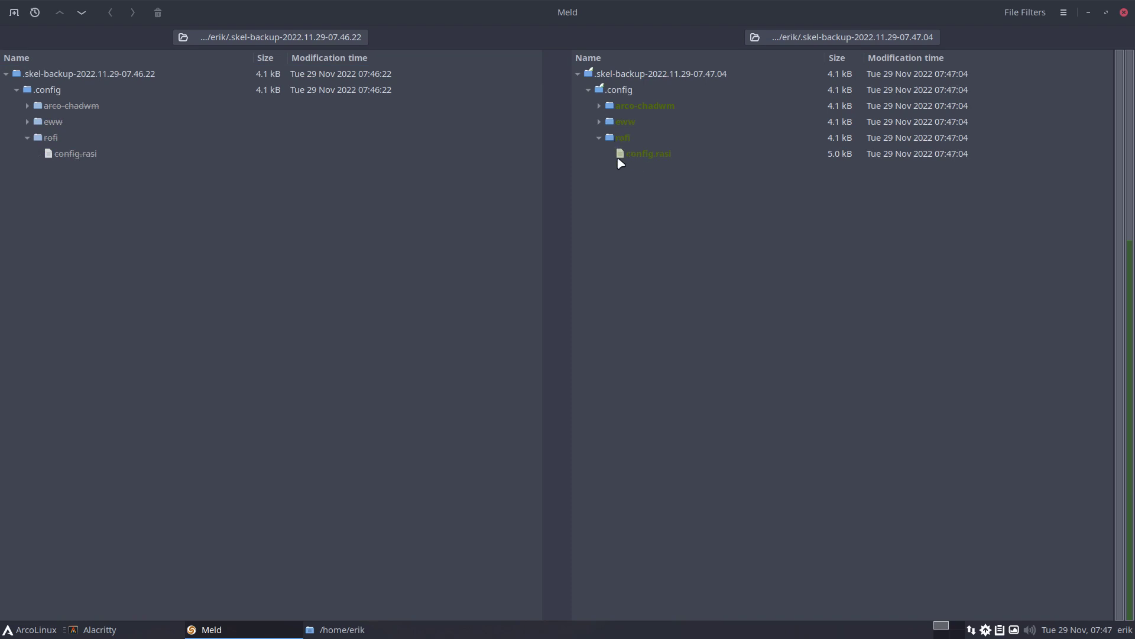
click(599, 138)
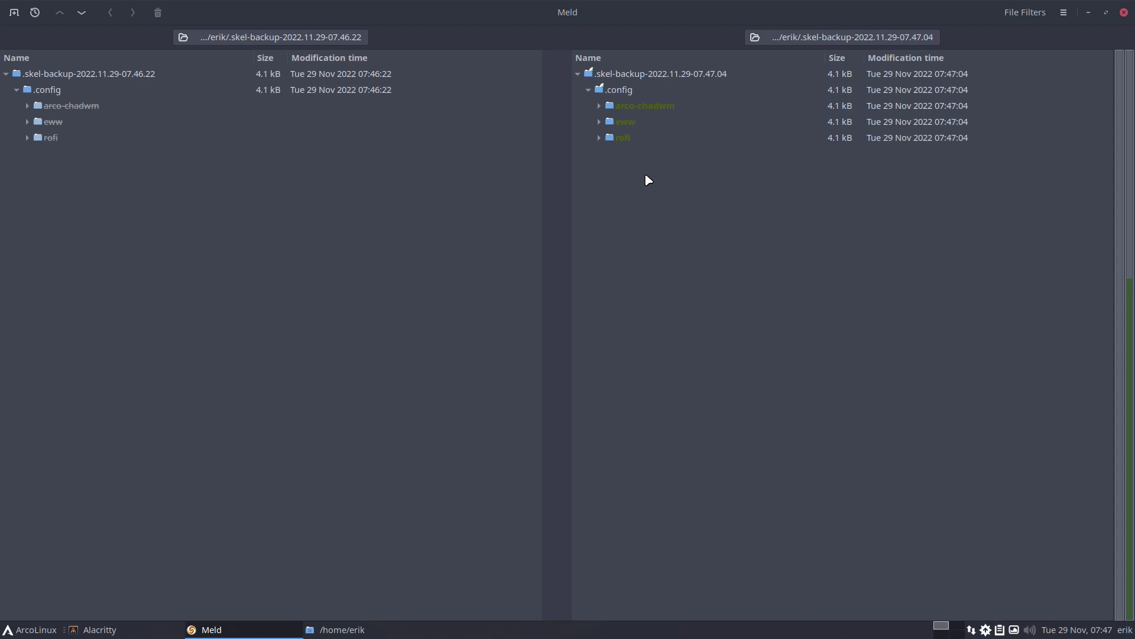
click(1124, 13)
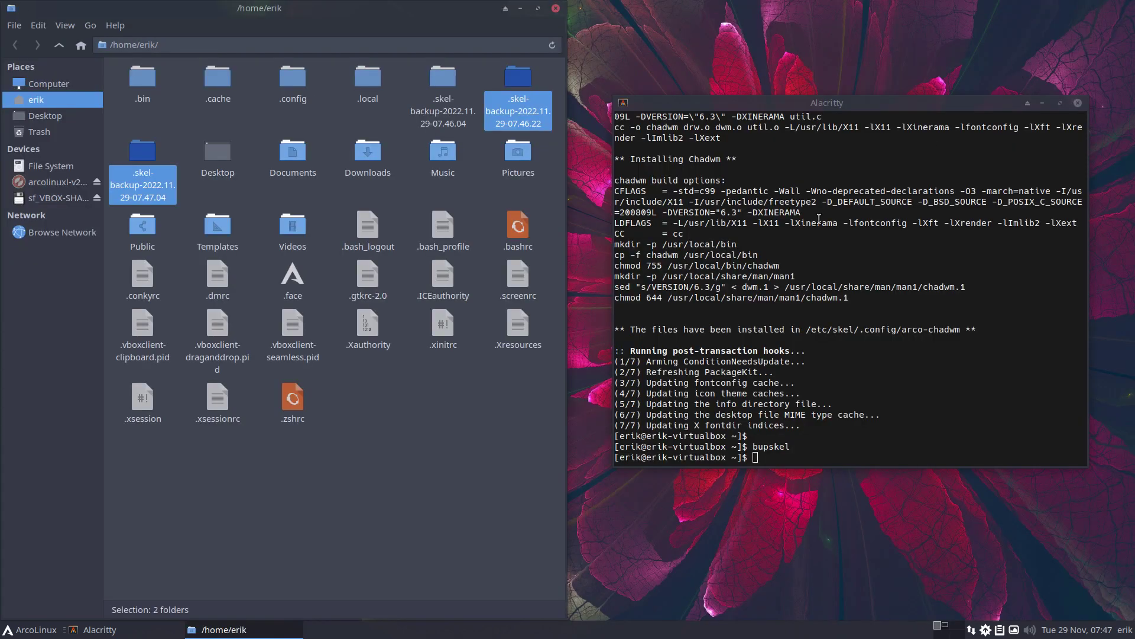
click(197, 194)
click(152, 161)
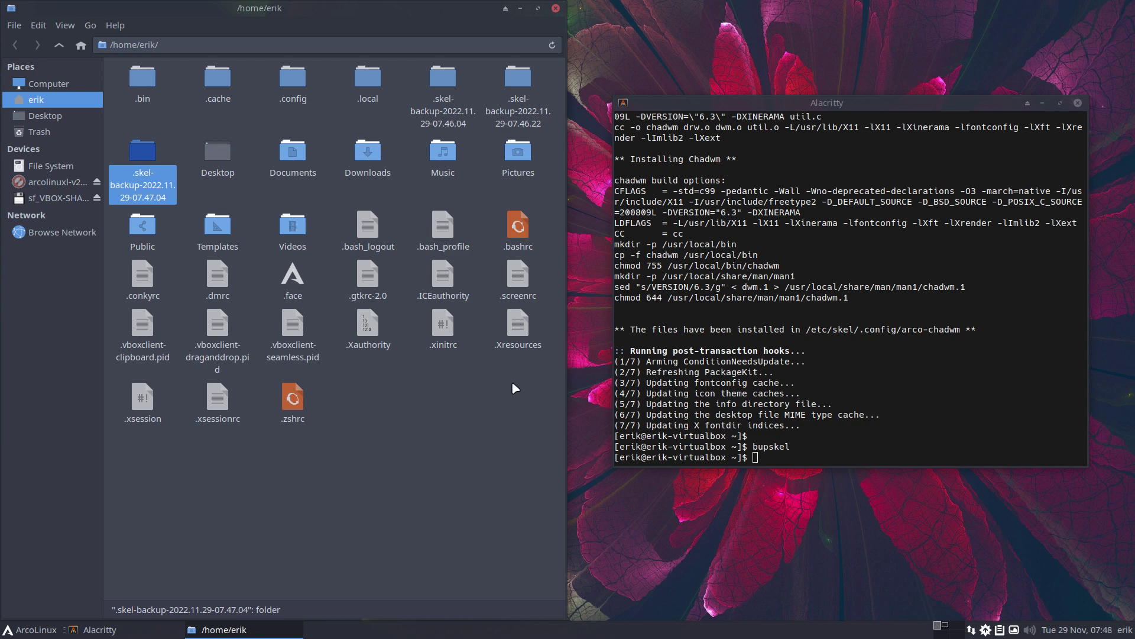
Step: Search Pamac for chadwm and browse the arcolinux-chadwm-git package's file list full screen
click(985, 629)
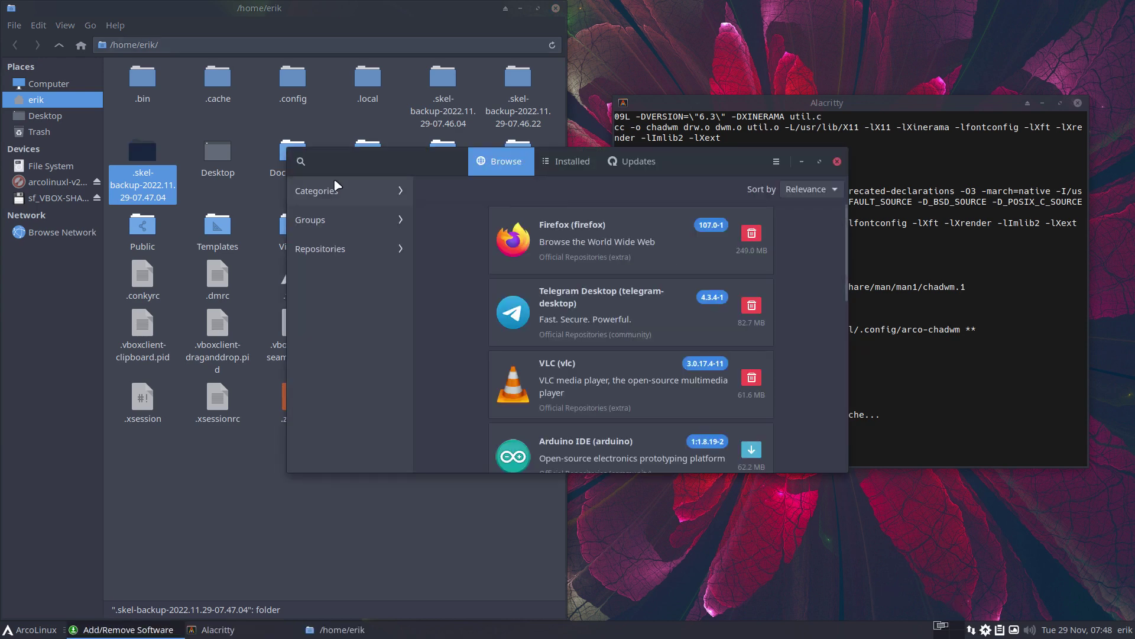
click(301, 161)
text(cha)
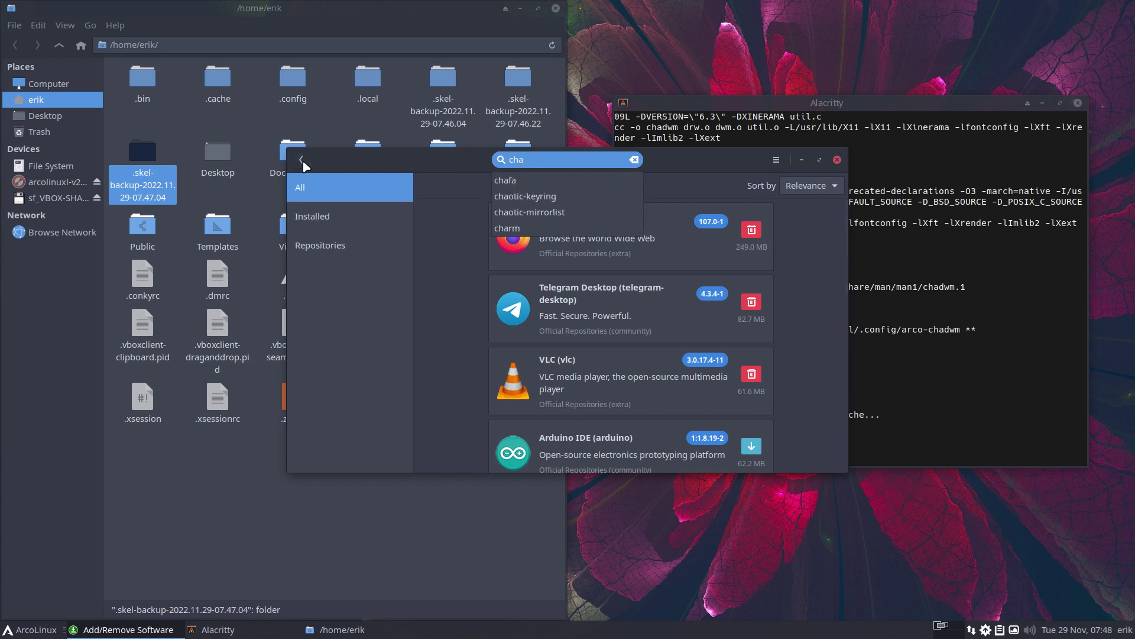
text(dwm)
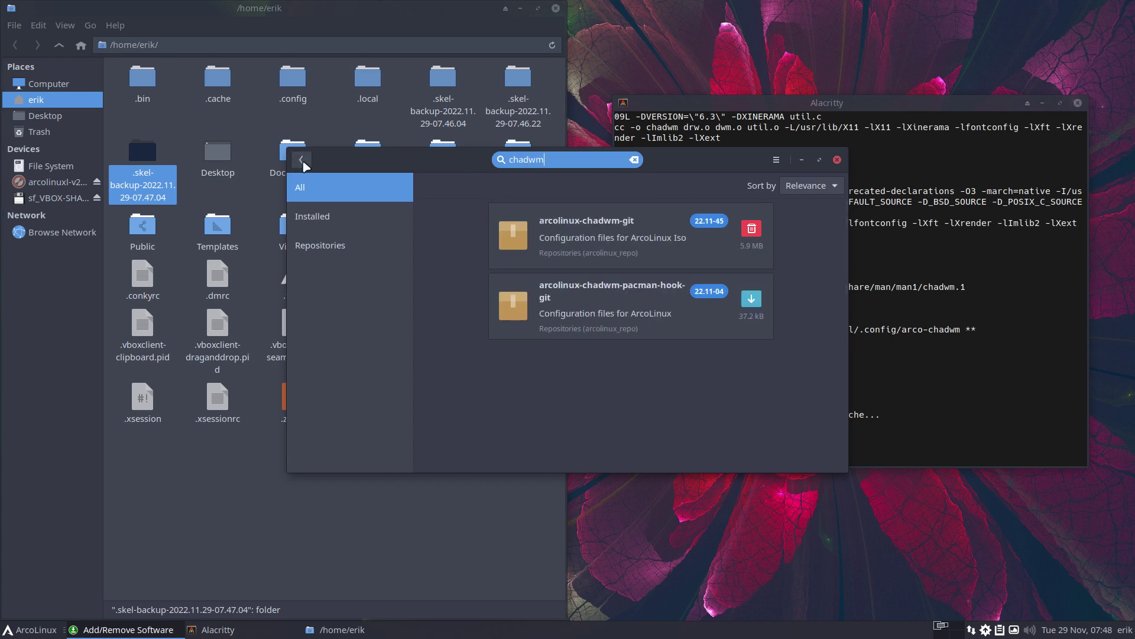
click(591, 242)
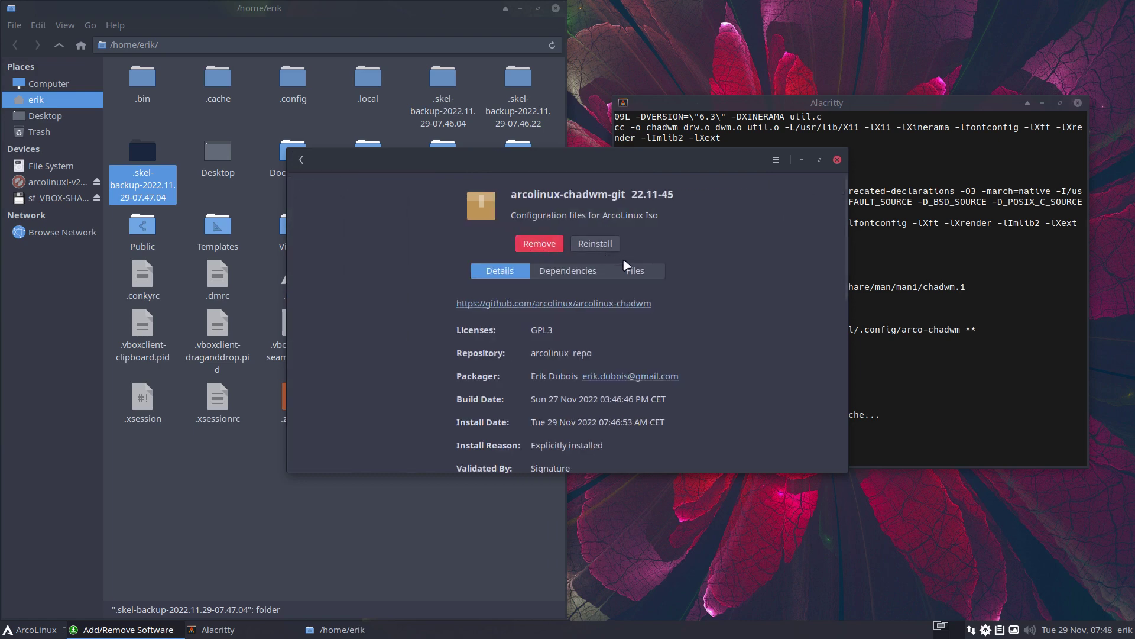
click(648, 271)
click(819, 159)
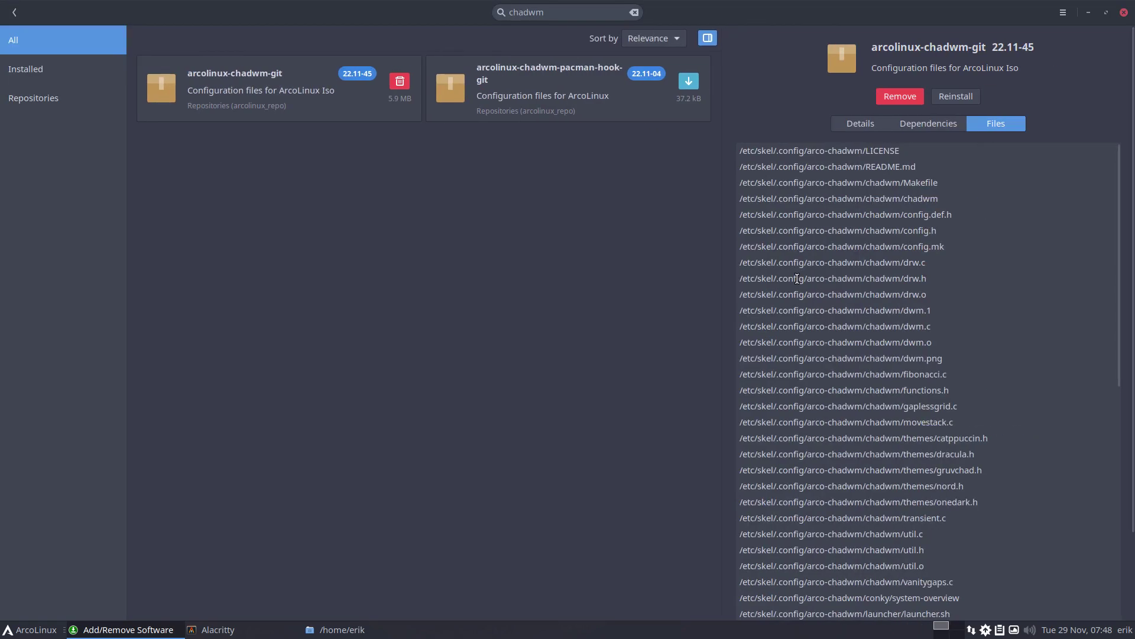
scroll(854, 252, down, 5)
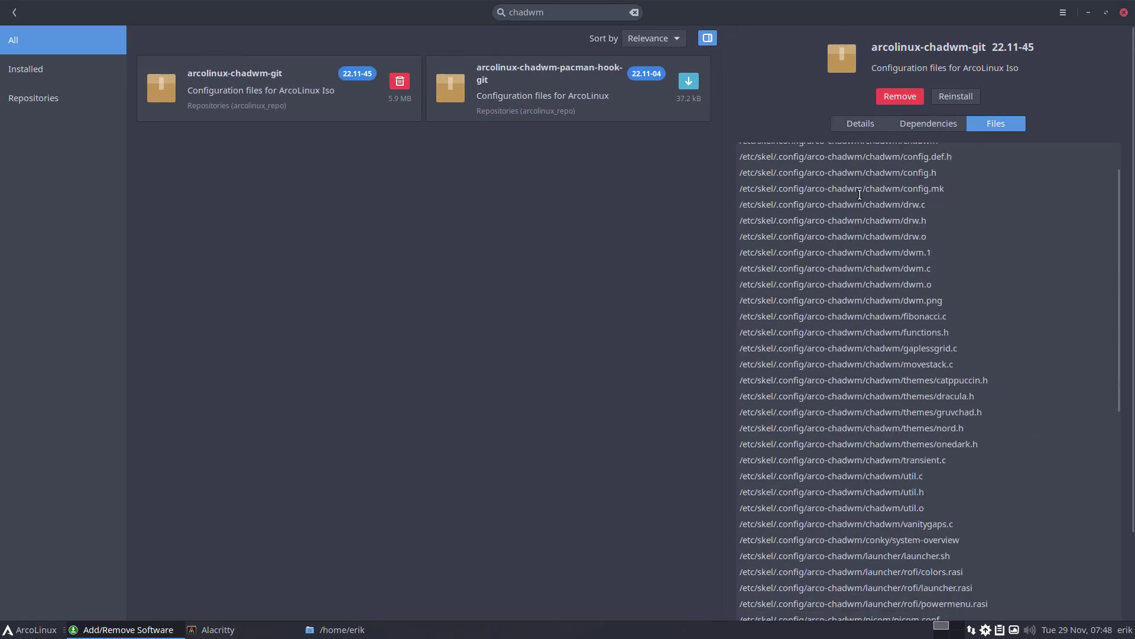
scroll(854, 252, down, 7)
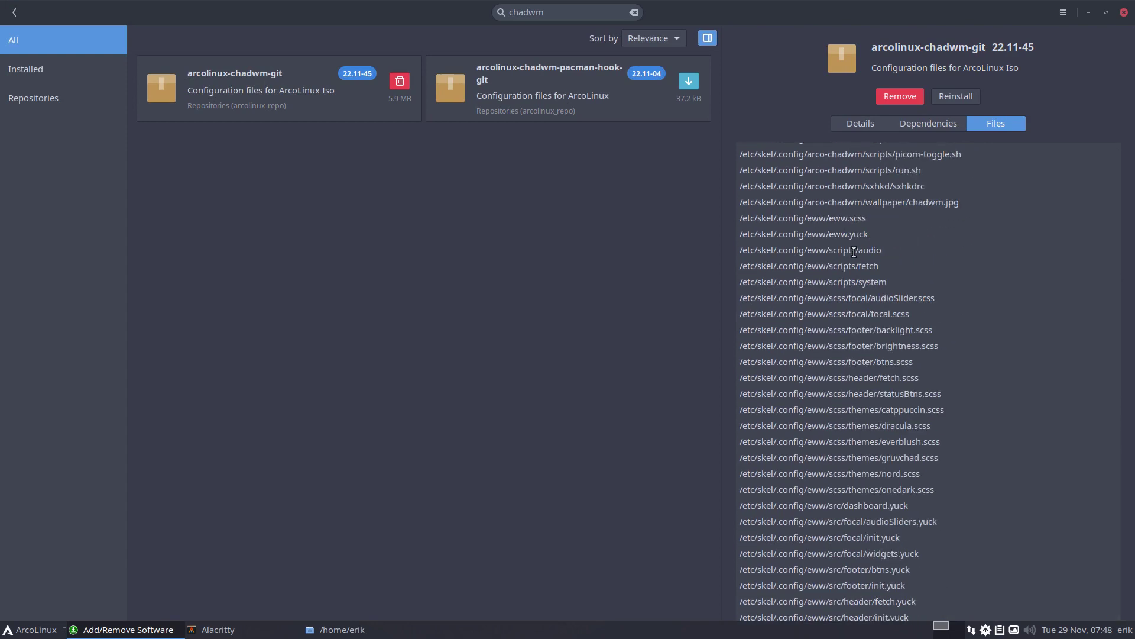
scroll(854, 252, up, 15)
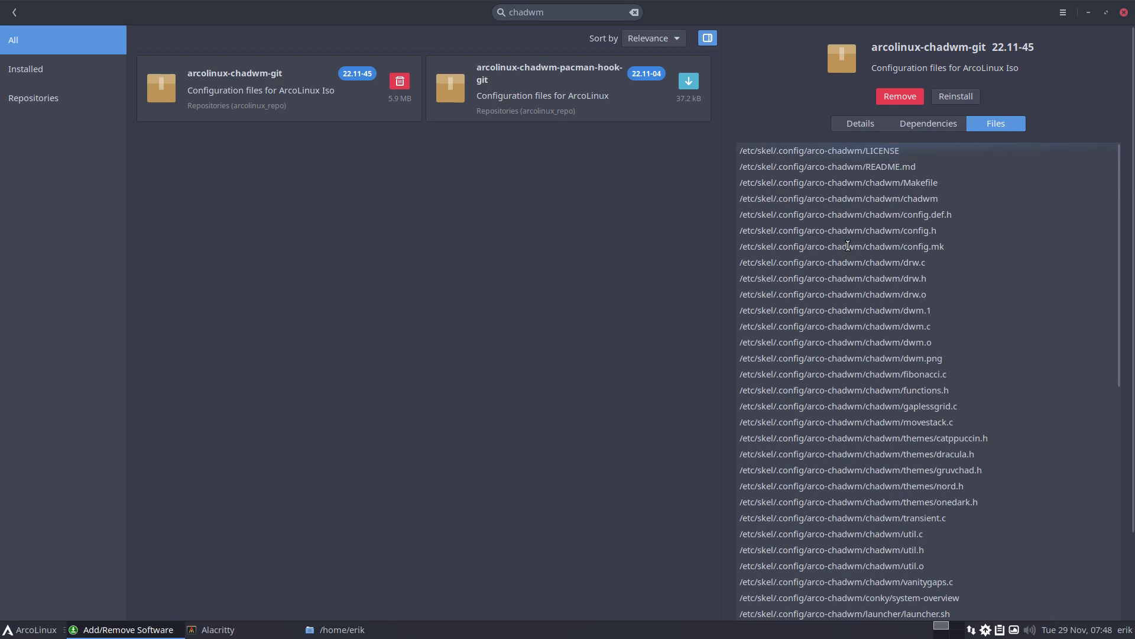
Step: Go back to all software and browse Firefox's installed files, starting at /usr/bin/firefox
click(14, 12)
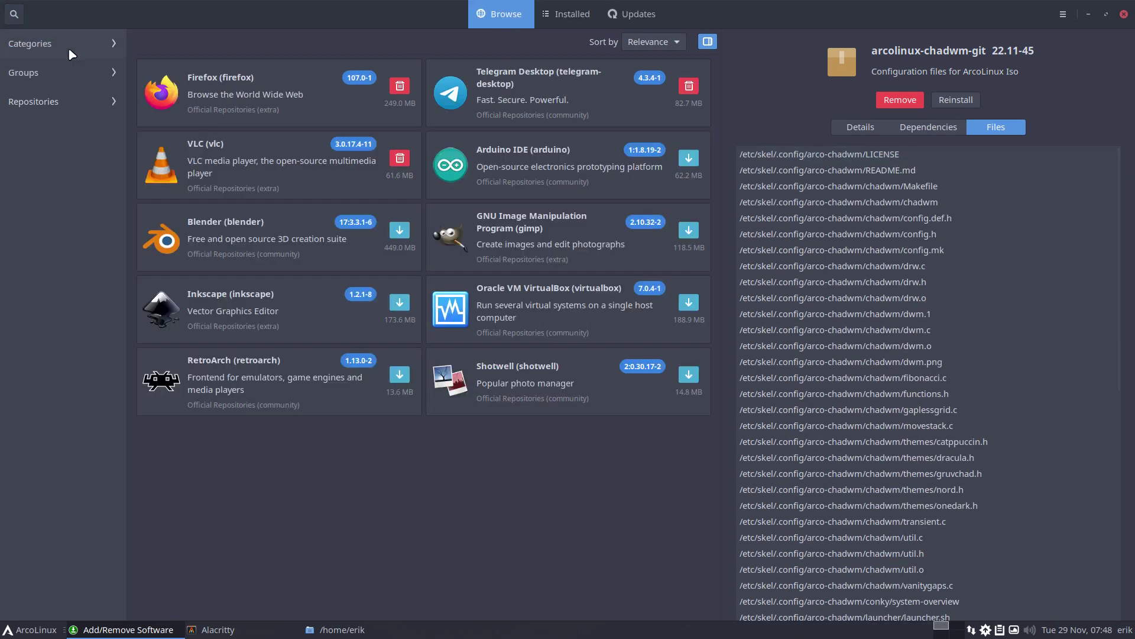
click(265, 121)
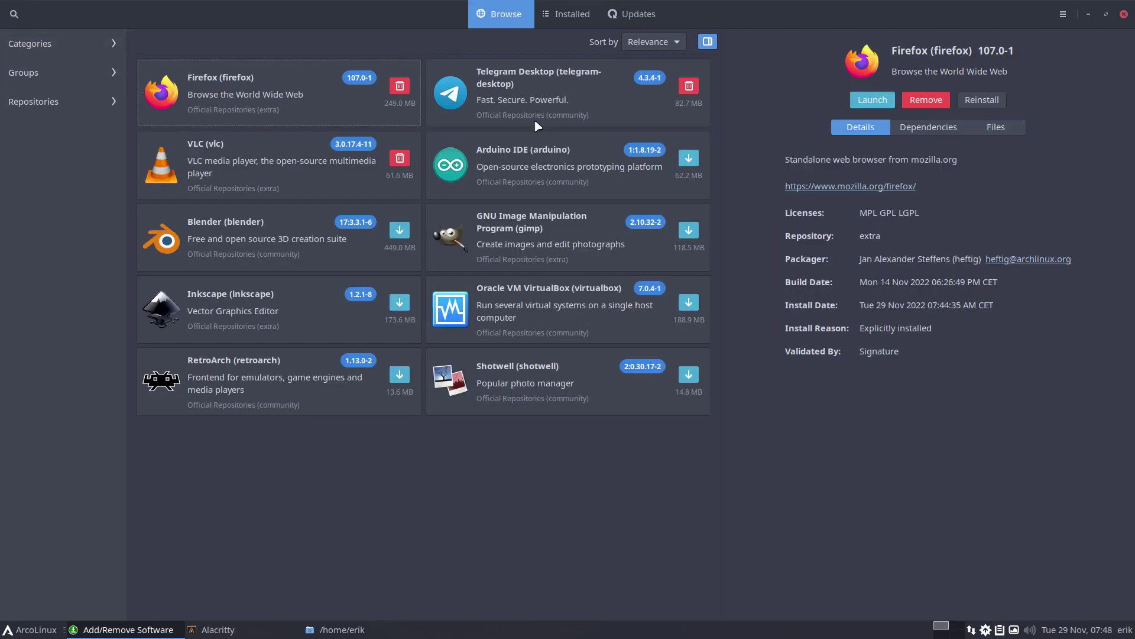
click(1000, 128)
drag(802, 153, 738, 139)
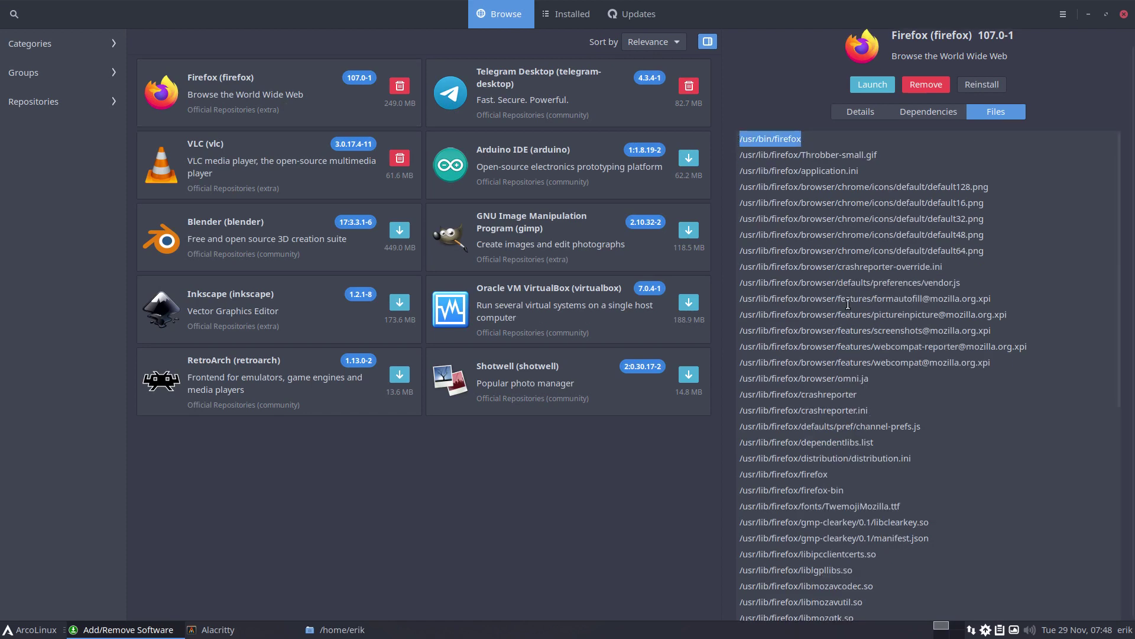
scroll(765, 165, down, 5)
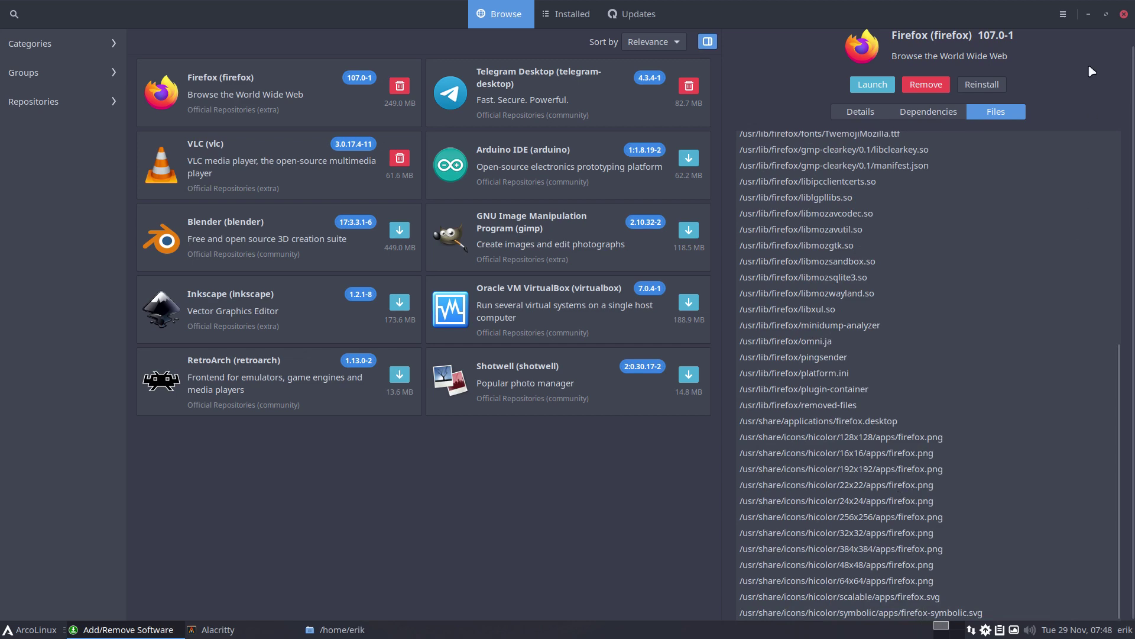
Step: Close Add/Remove Software and the terminal, then browse Thunar to .bin/stay-rolling/2022
click(1125, 15)
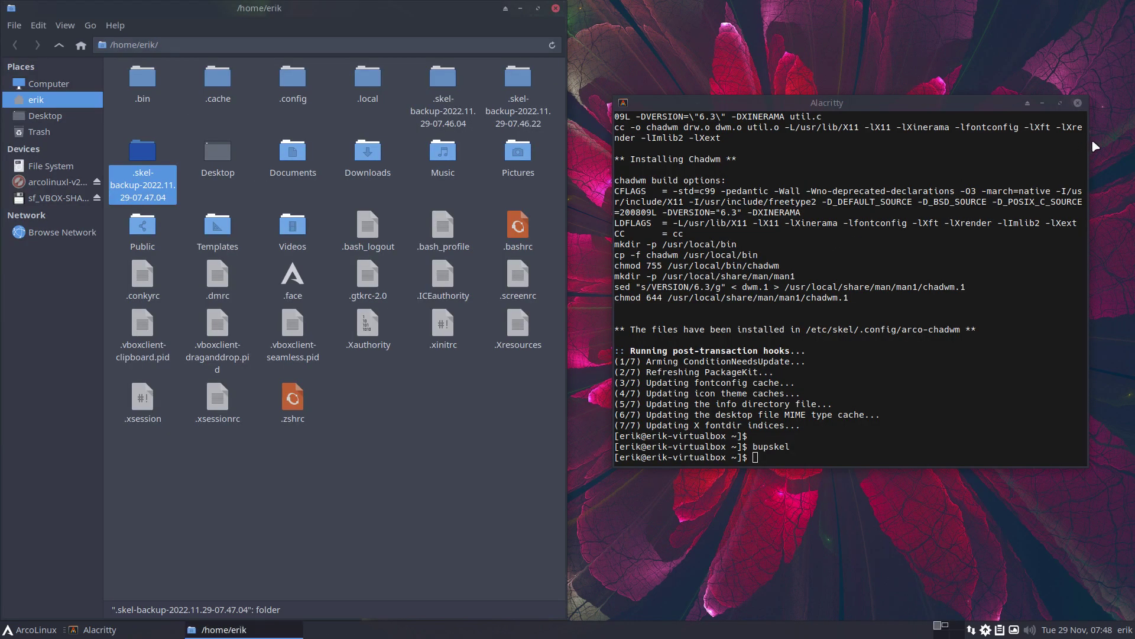
key(alt+F4)
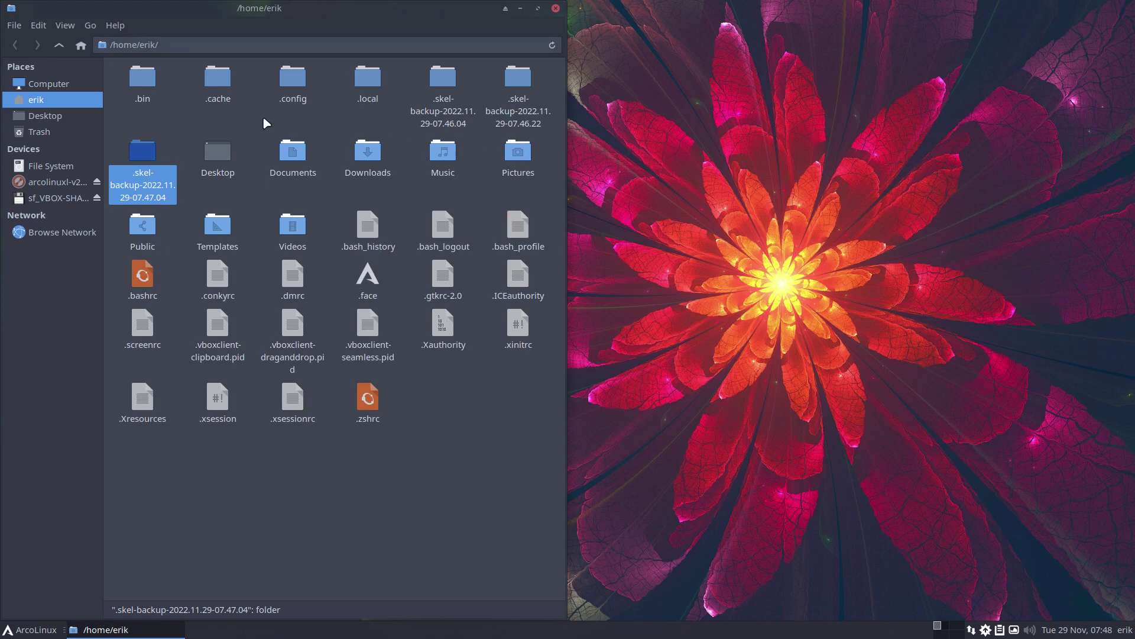
double_click(141, 87)
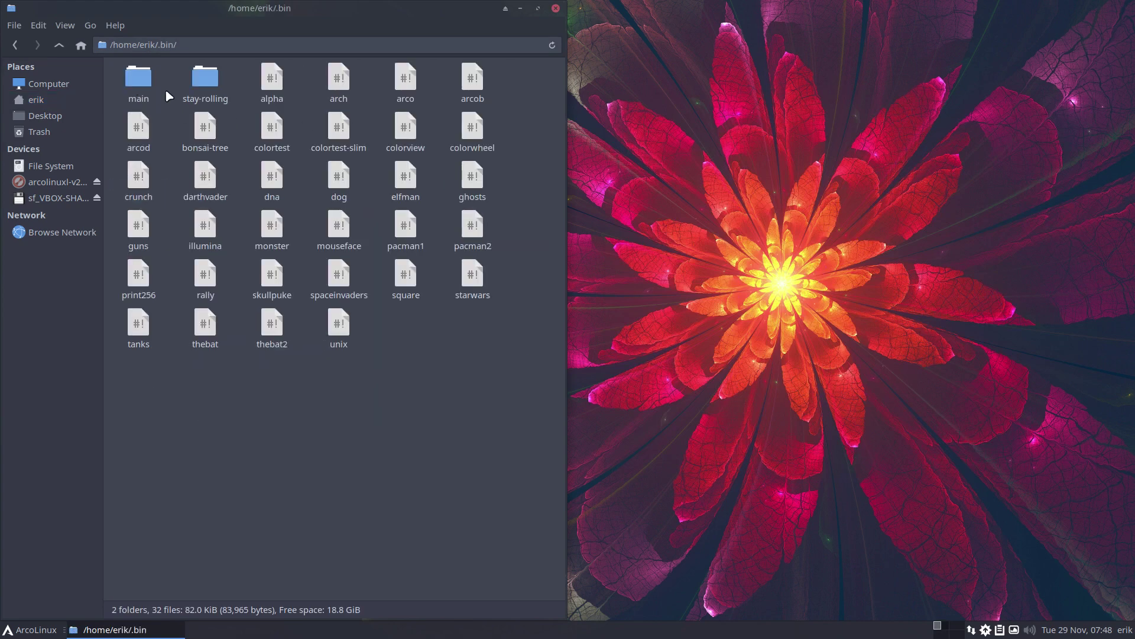
double_click(207, 87)
double_click(258, 83)
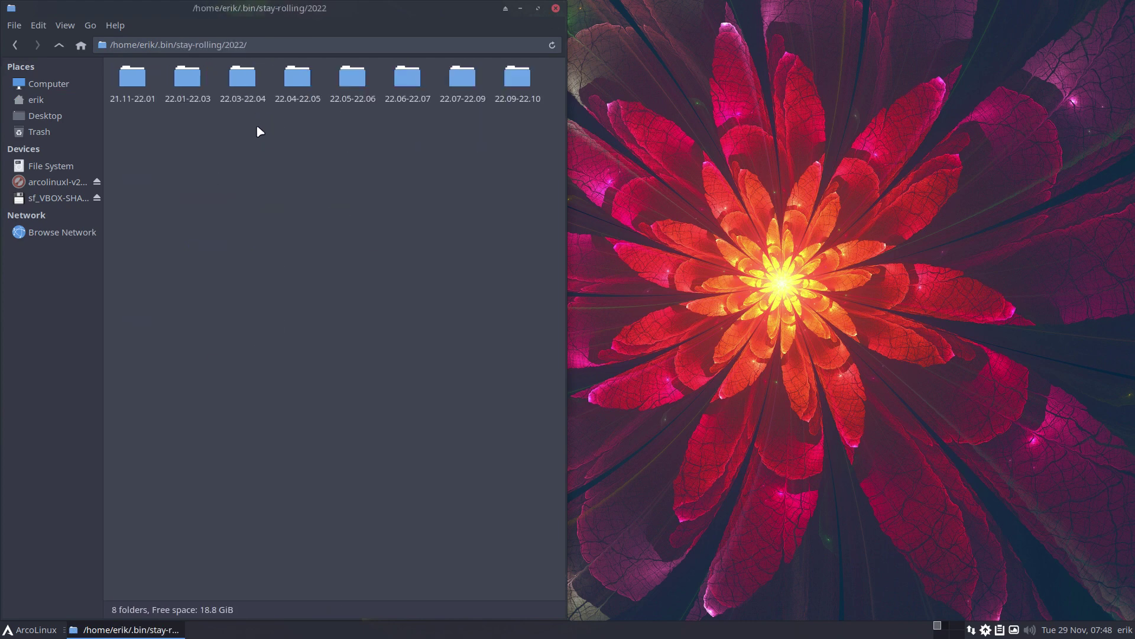
click(518, 80)
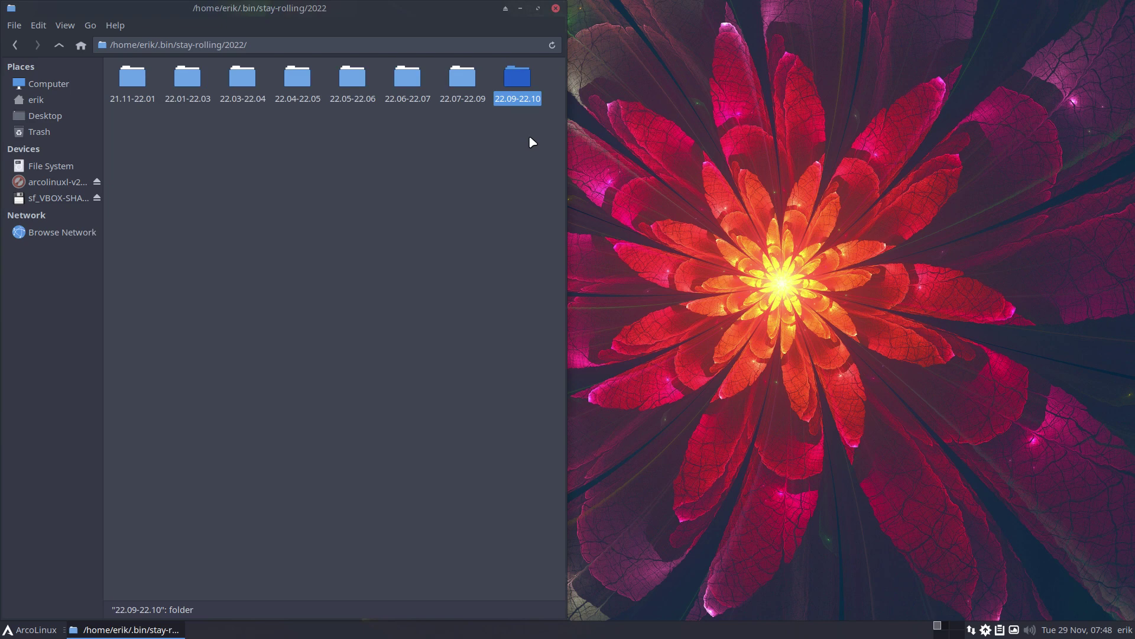
Step: Run skel in a new Alacritty and answer y to back up .config and copy /etc/skel
click(769, 163)
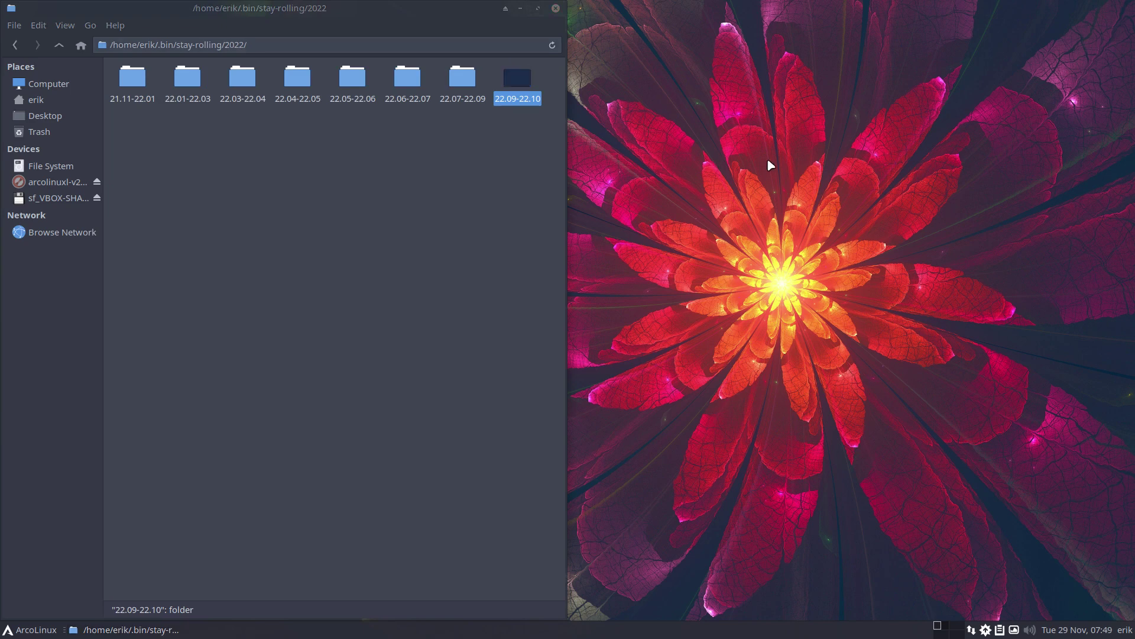
key(super+Return)
text(skel)
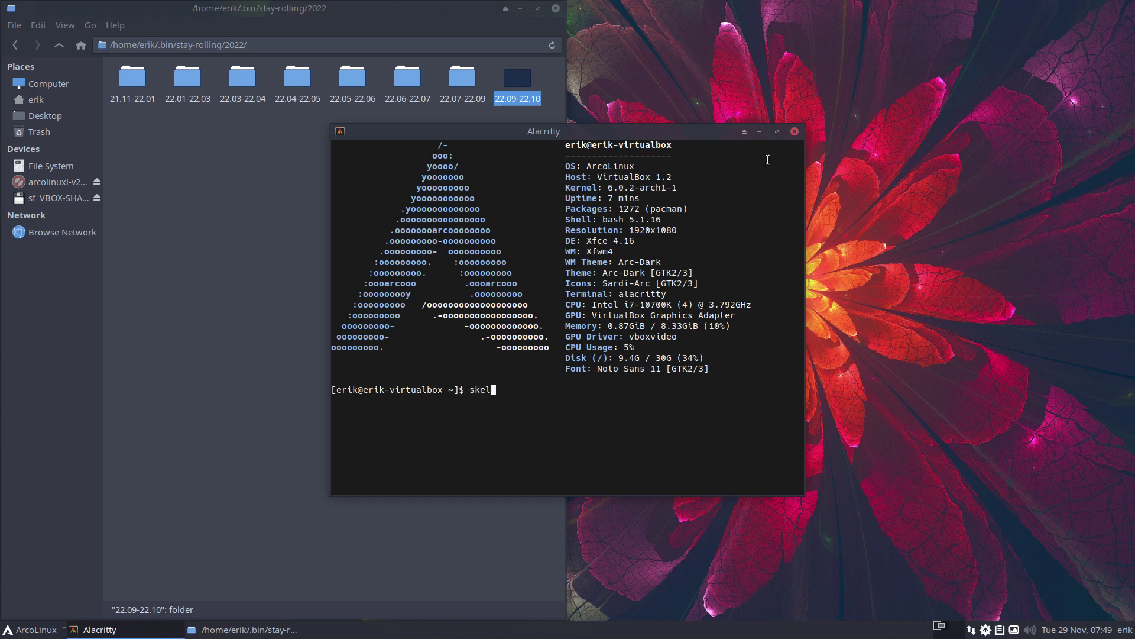
key(Return)
text(y)
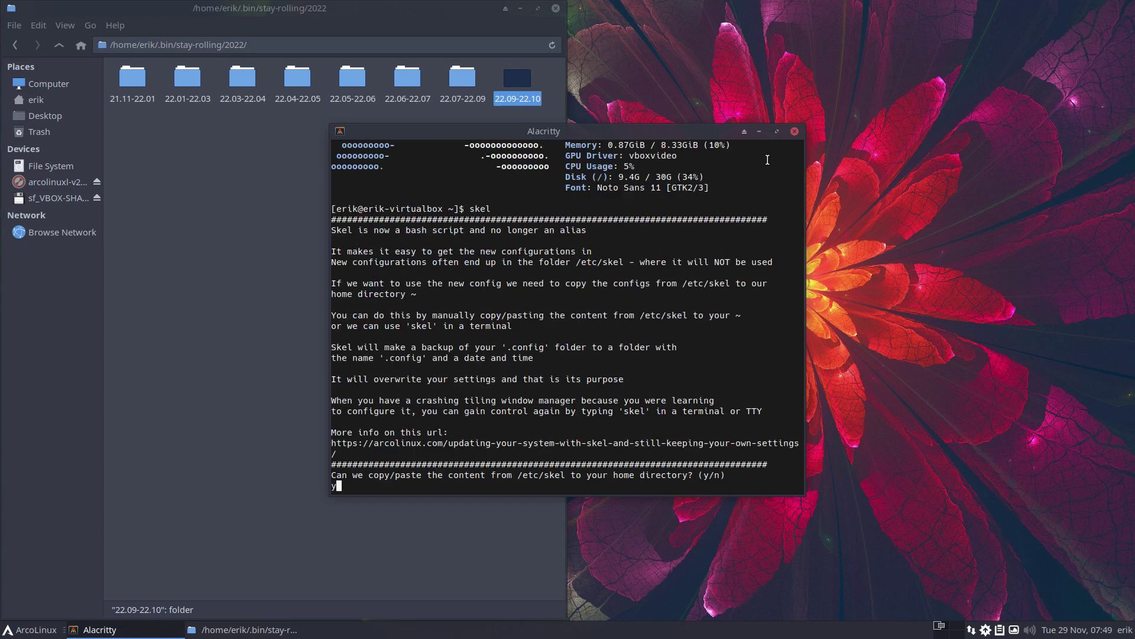
key(Return)
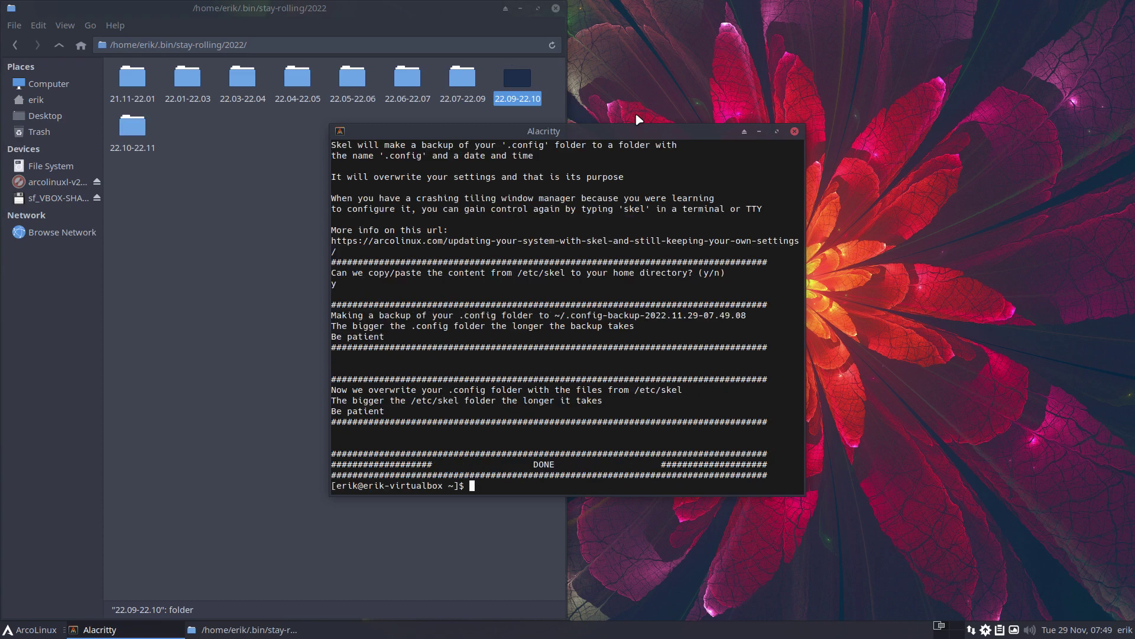
drag(629, 129, 900, 114)
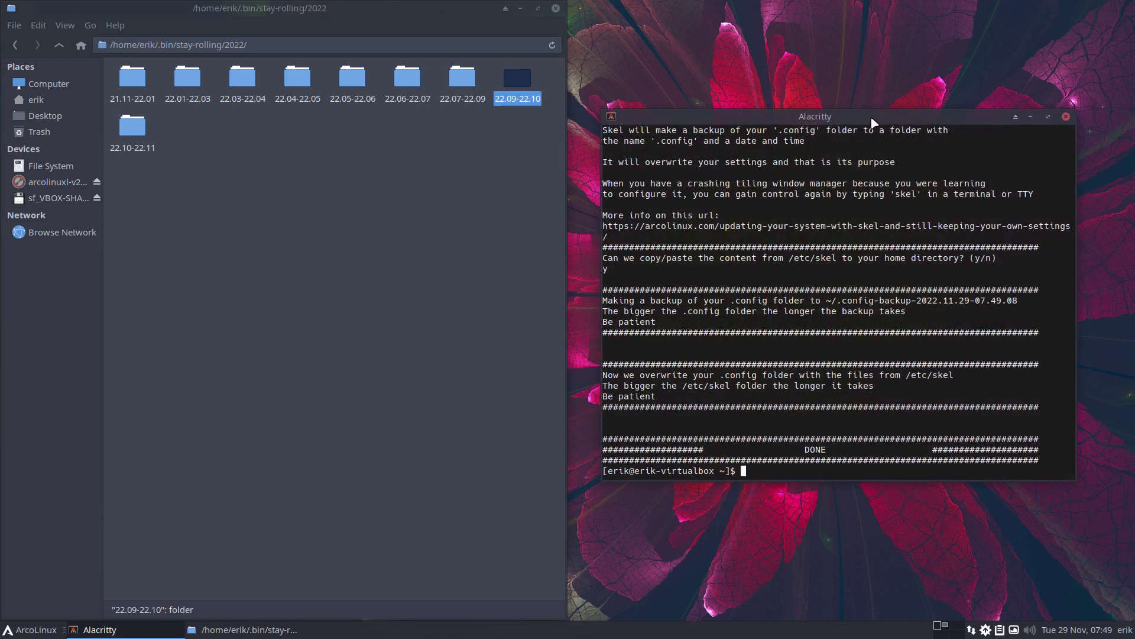
Step: Check the 22.10-22.11 folder's contents, then duplicate the folder in 2022
click(127, 135)
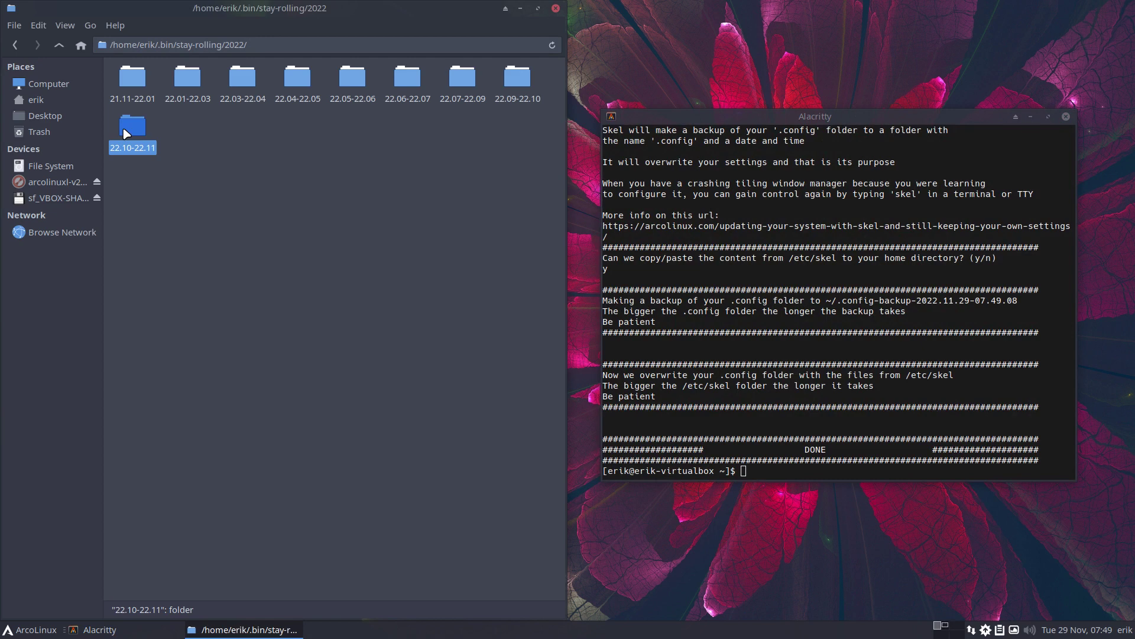
double_click(127, 134)
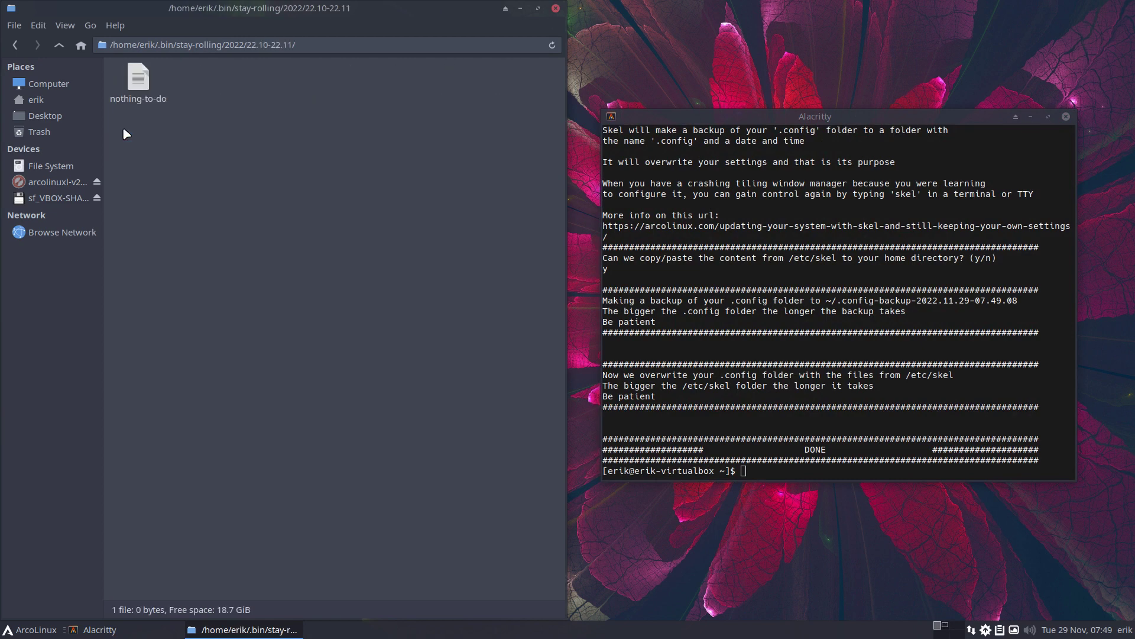
click(53, 47)
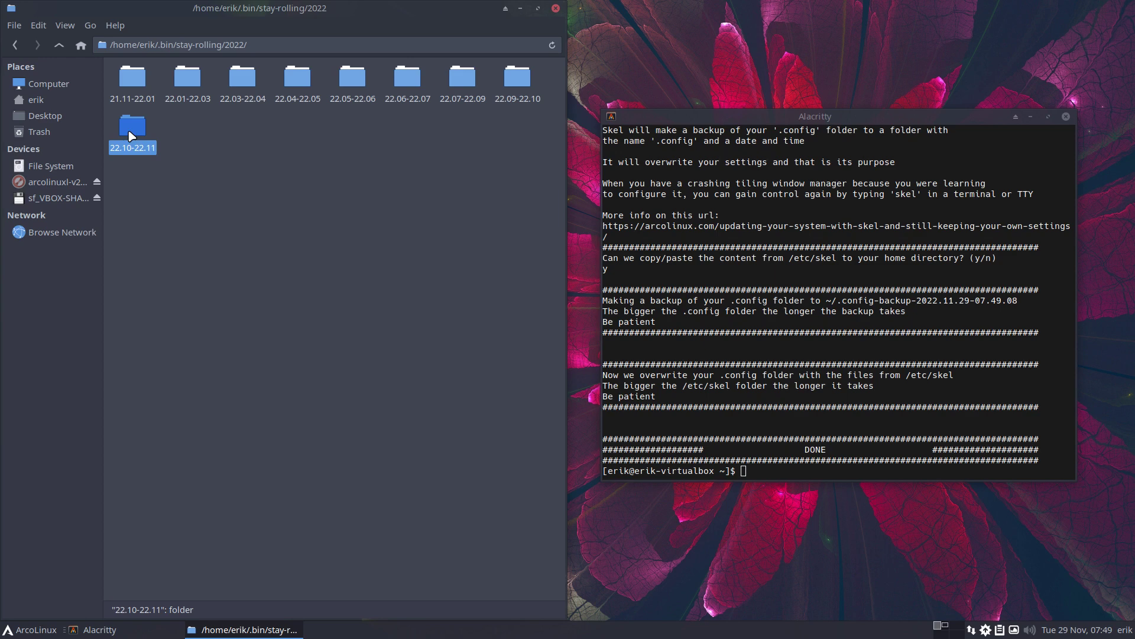
key(ctrl+c)
key(ctrl+v)
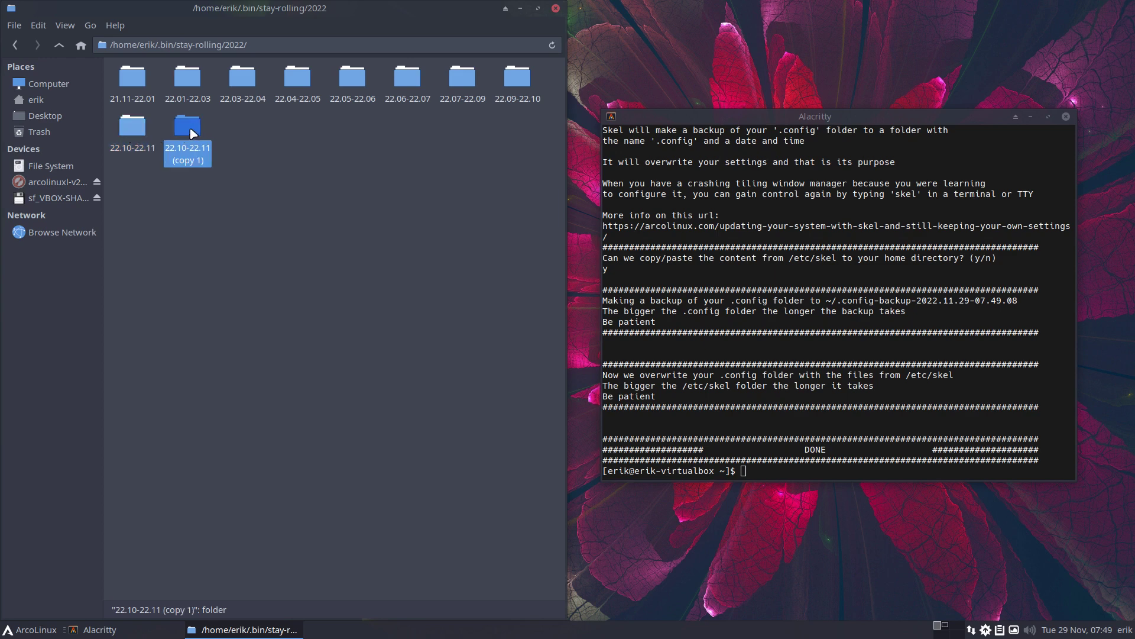
Step: Rename the duplicated folder to 22.11-22.12
key(F2)
key(Home)
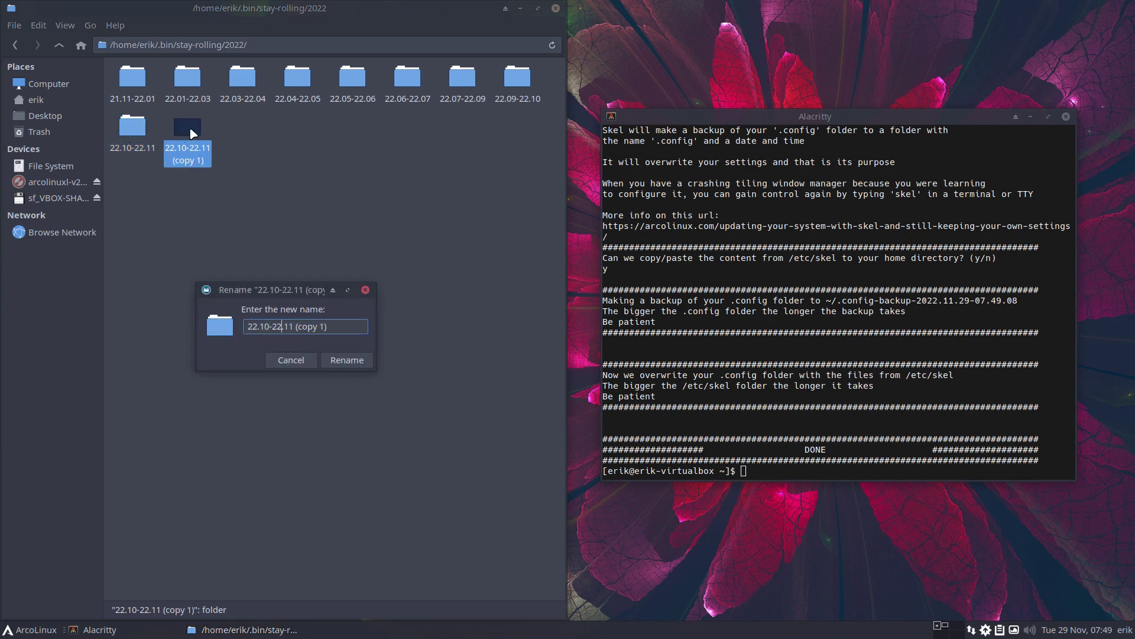
key(Delete)
key(Delete)
key(BackSpace)
key(BackSpace)
key(BackSpace)
key(BackSpace)
key(BackSpace)
key(BackSpace)
key(BackSpace)
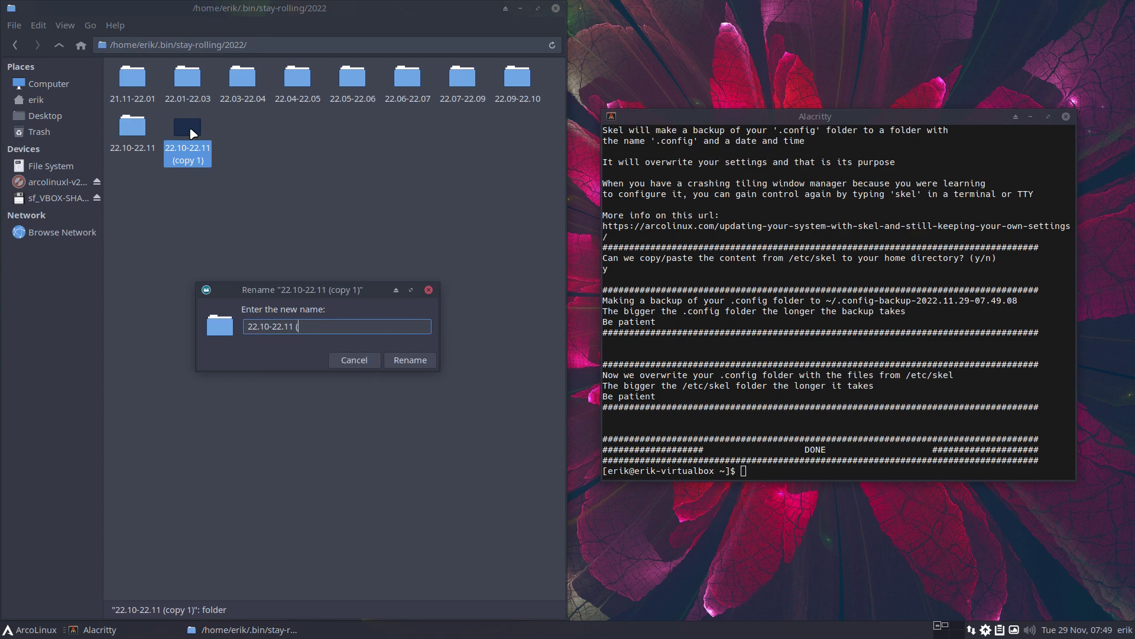
key(BackSpace)
text(2)
key(BackSpace)
text(1)
key(Return)
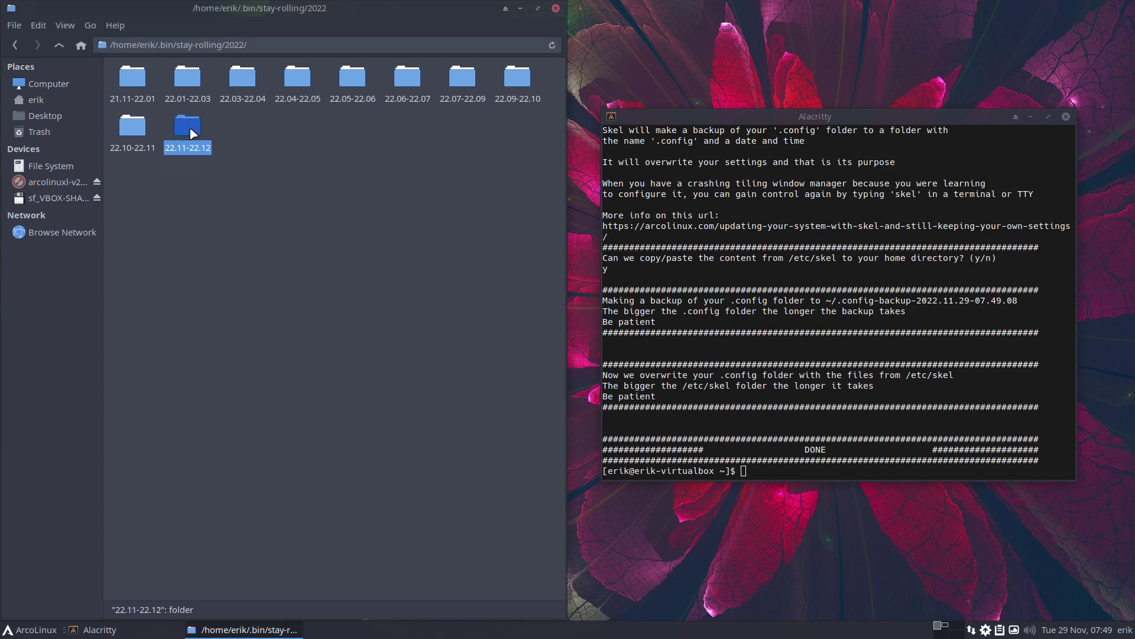
Step: Run upall in Alacritty and enter the sudo password to sync databases and upgrade
click(770, 299)
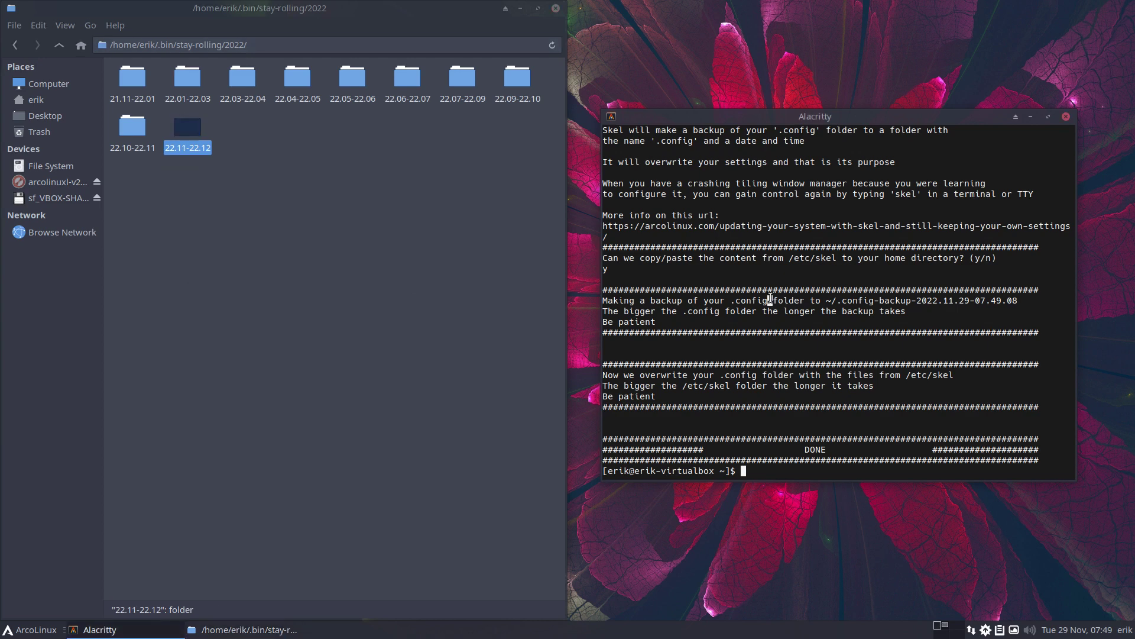
text(upall)
key(Return)
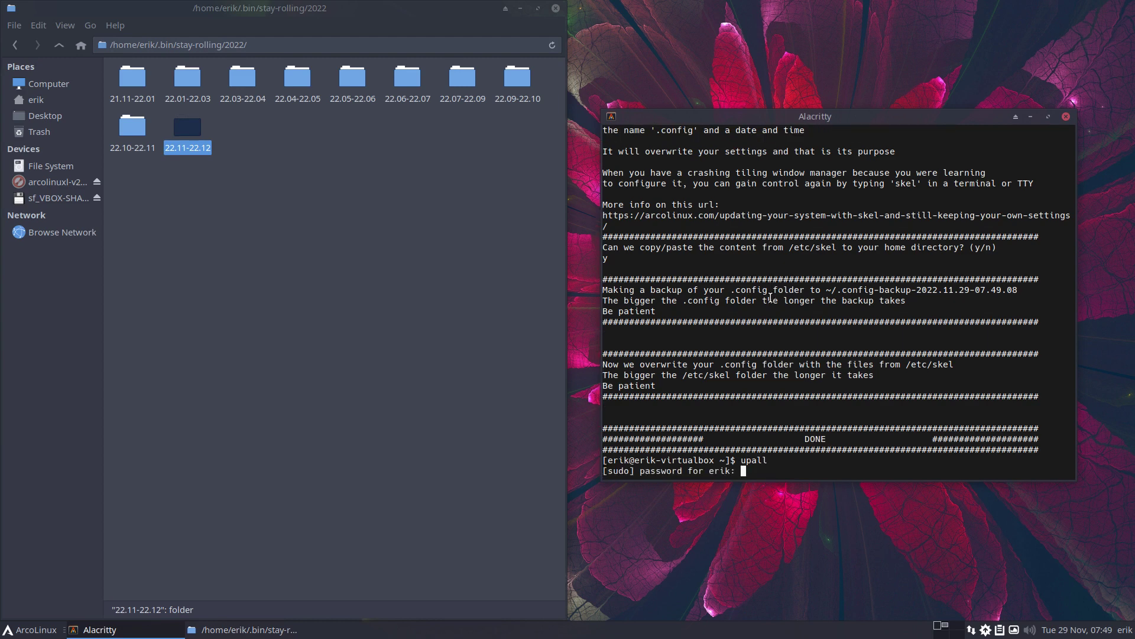
key(Return)
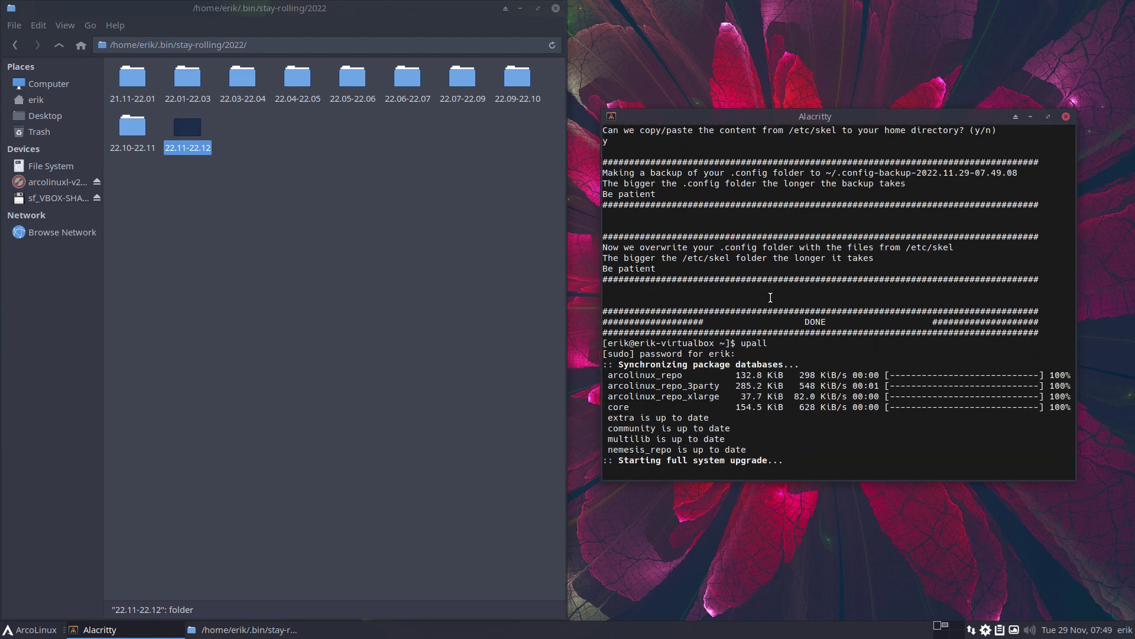